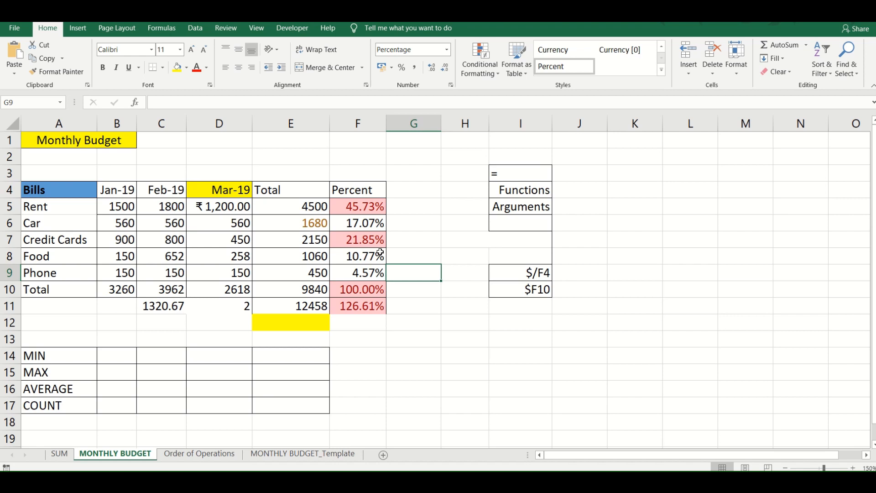
# - Enter 461 in the merged cell H7 beneath the function syntax notes
pyautogui.click(602, 231)
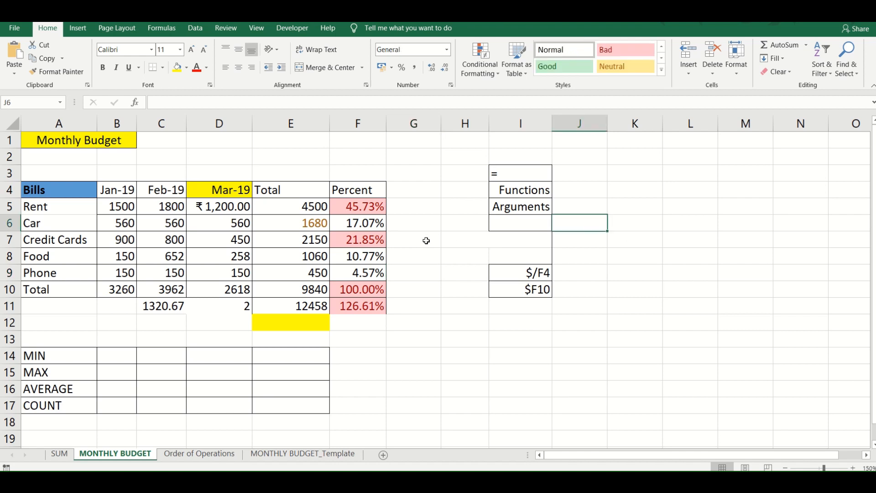
pyautogui.click(455, 245)
pyautogui.write('461')
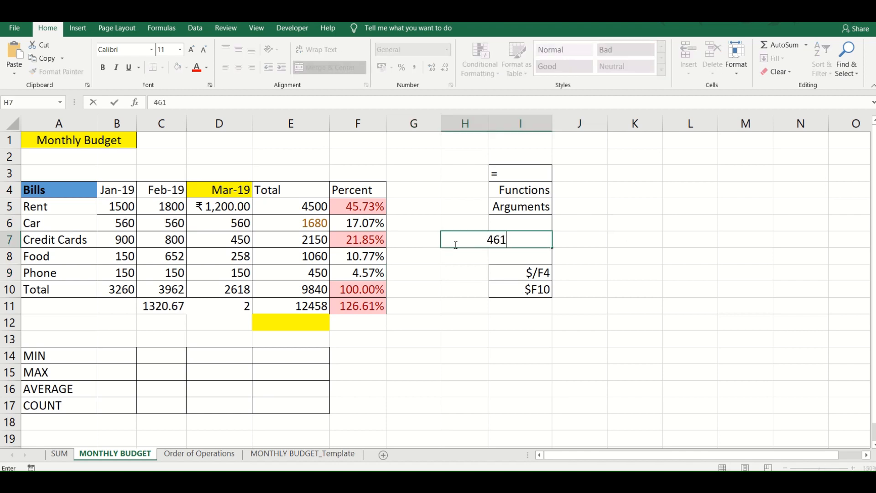
pyautogui.press('Return')
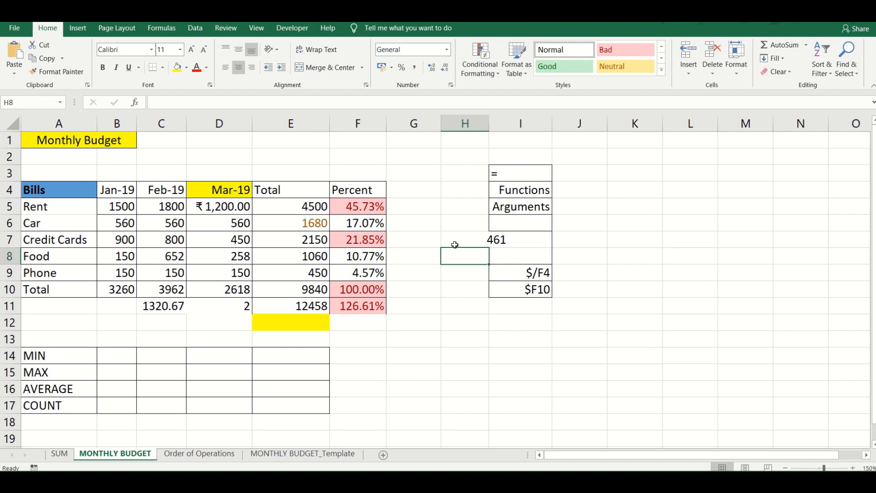
pyautogui.click(295, 204)
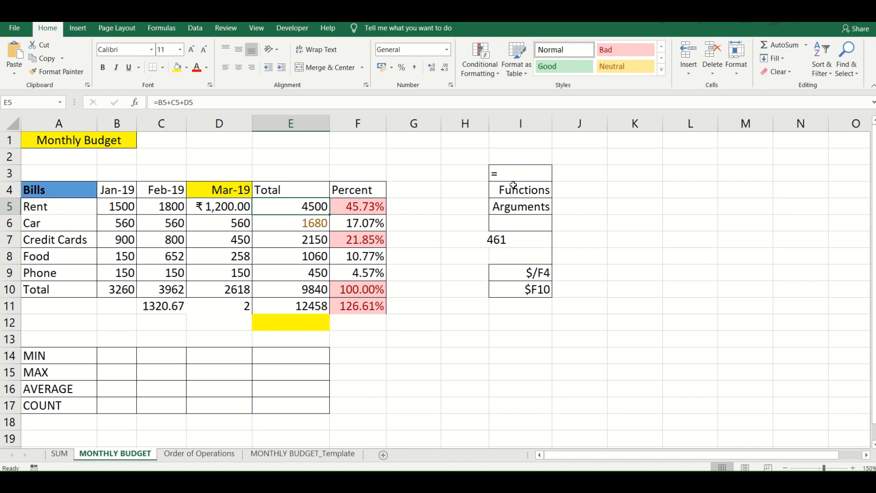
pyautogui.moveTo(514, 173); pyautogui.dragTo(517, 214)
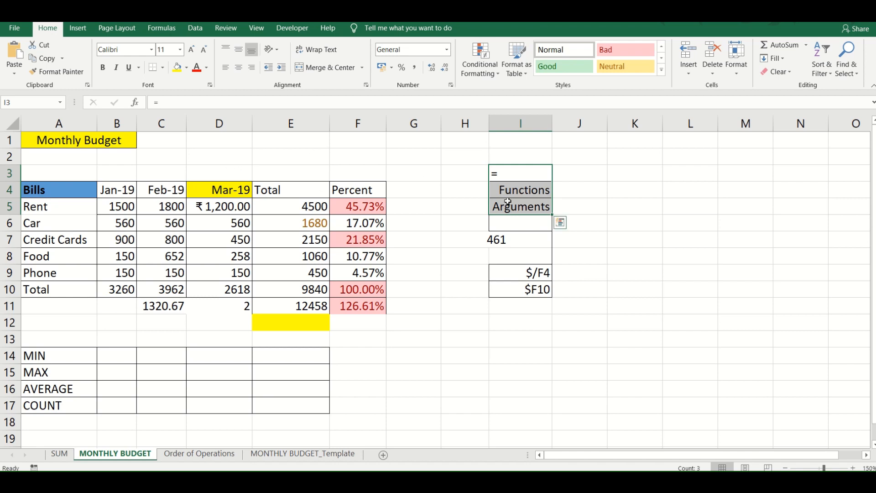
pyautogui.moveTo(505, 204); pyautogui.dragTo(227, 290)
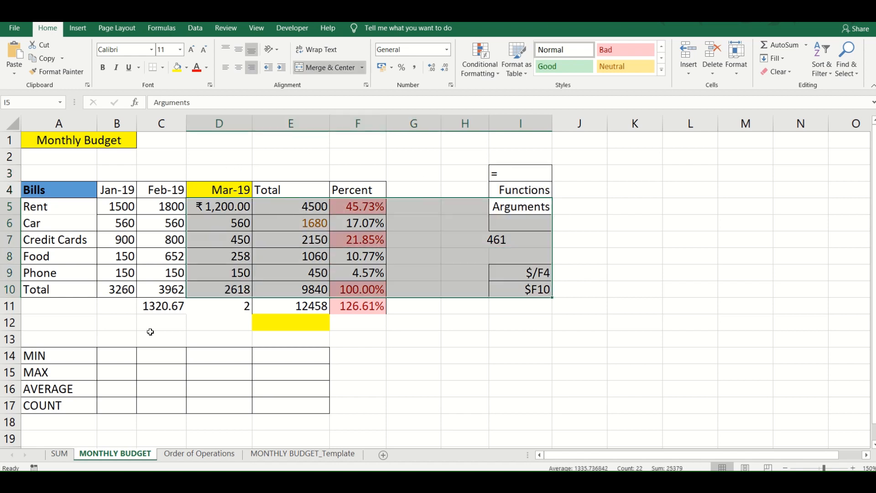
pyautogui.click(125, 356)
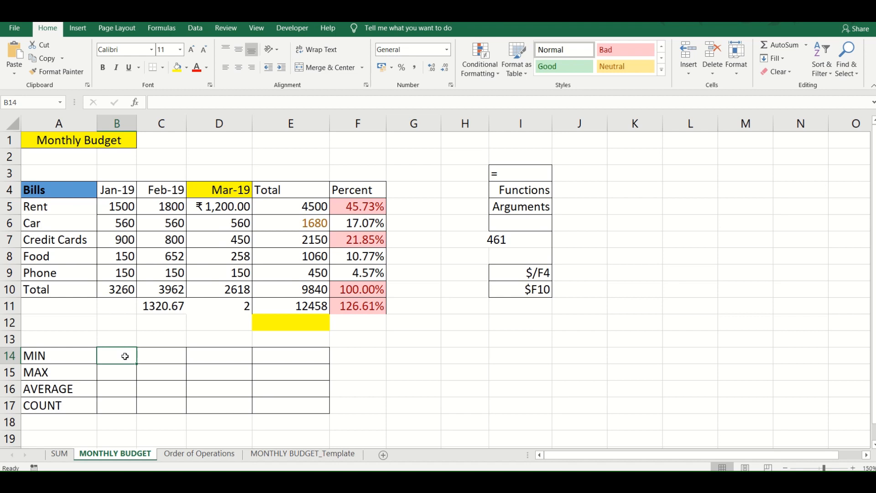
# - Start a SUM formula in the Rent row's Total cell E5, replacing the addition formula
pyautogui.click(271, 211)
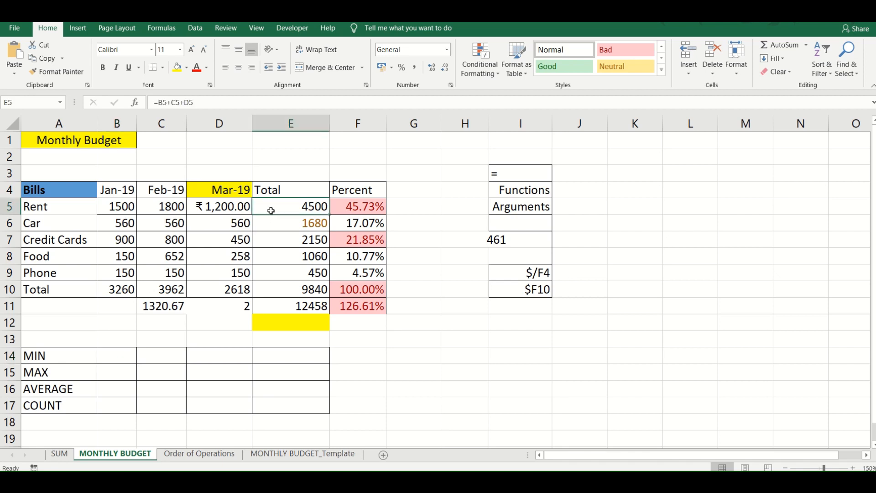
pyautogui.write('=')
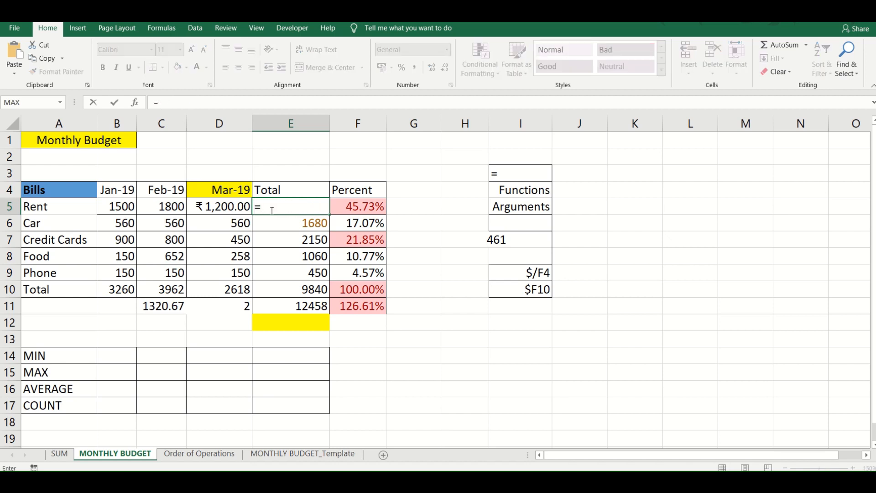
pyautogui.write('sum(')
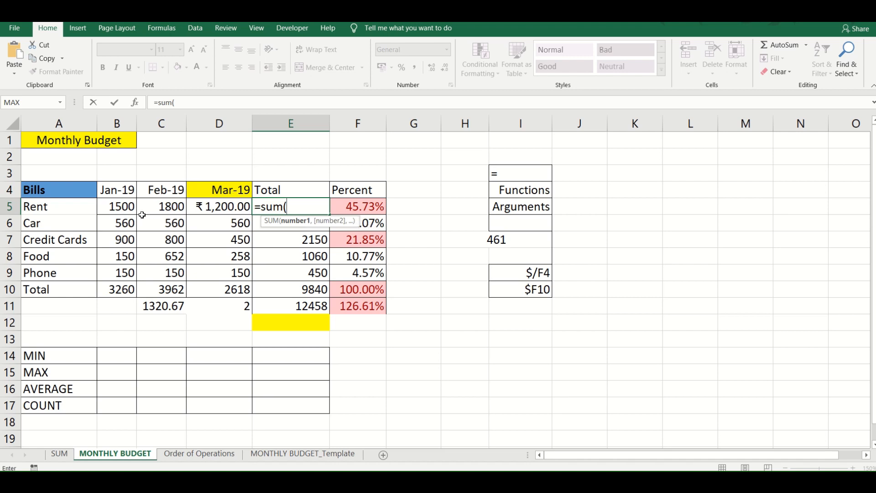
pyautogui.click(130, 208)
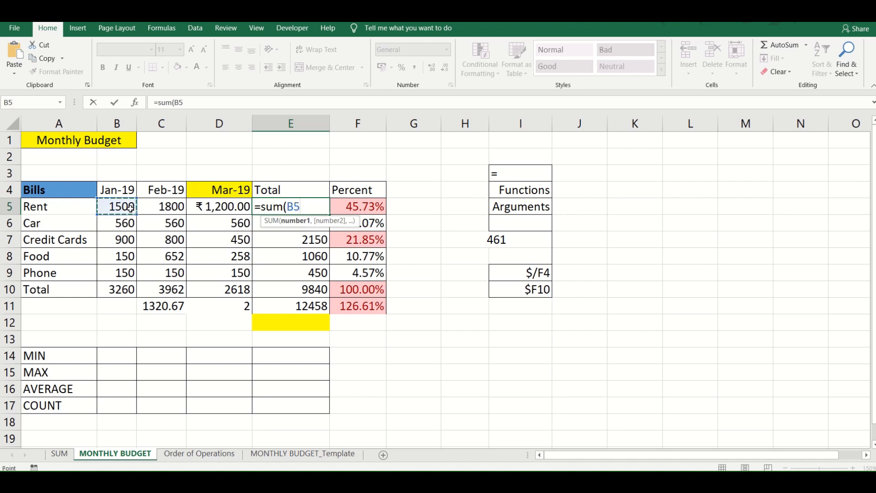
pyautogui.write(',')
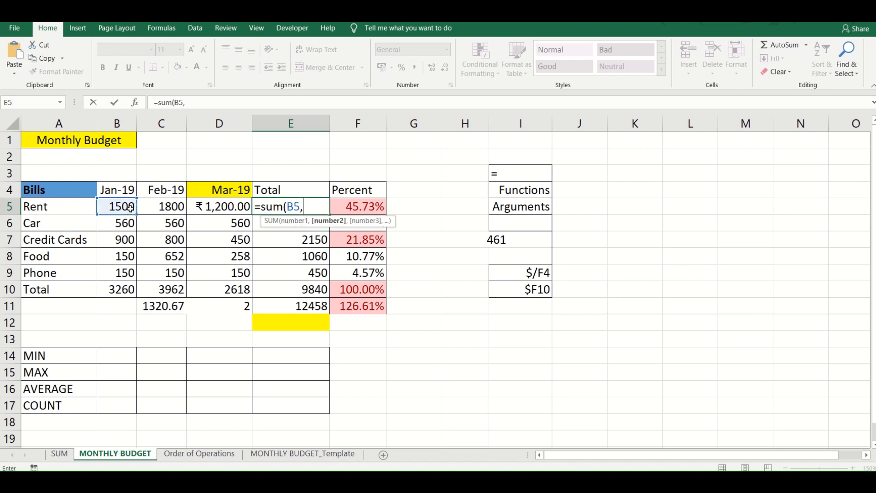
pyautogui.click(167, 211)
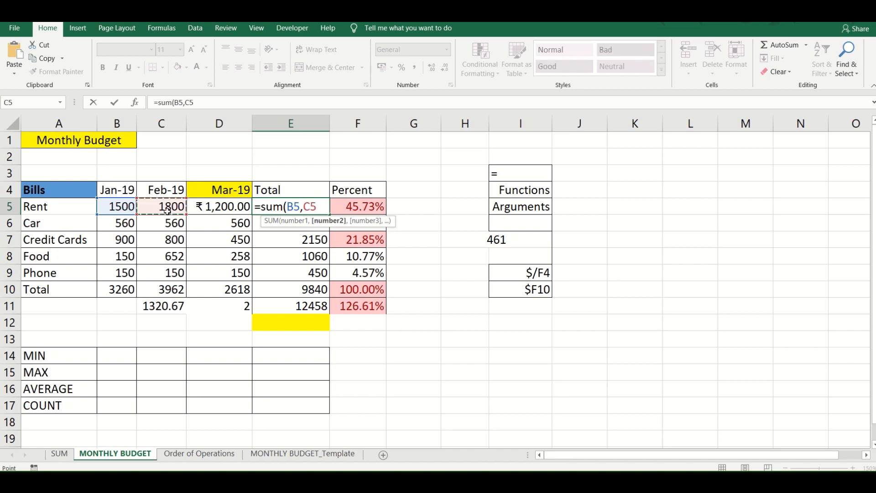
pyautogui.write(',')
pyautogui.click(202, 206)
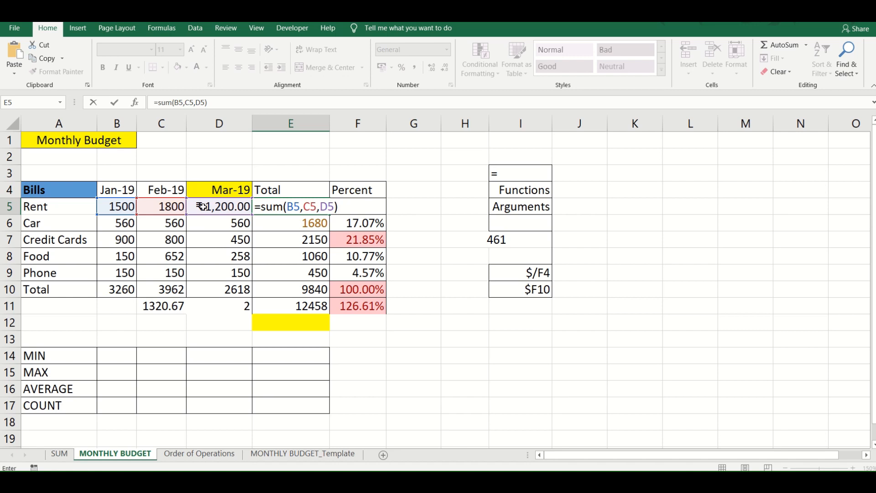
pyautogui.press('BackSpace')
pyautogui.press('BackSpace')
pyautogui.press('BackSpace')
pyautogui.press('BackSpace')
pyautogui.press('BackSpace')
pyautogui.press('BackSpace')
pyautogui.press('BackSpace')
pyautogui.press('BackSpace')
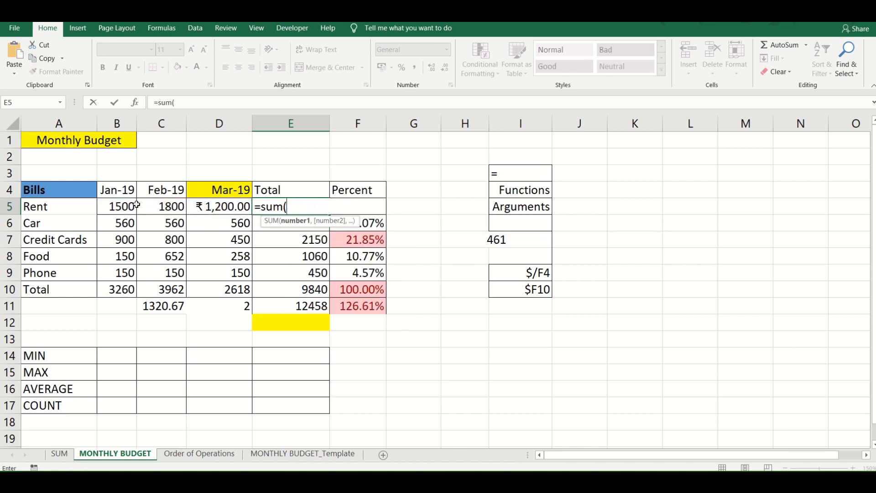
# - Complete the Rent SUM formula with the range B5:D5 and fill it down the Total column to E10
pyautogui.moveTo(125, 205); pyautogui.dragTo(223, 205)
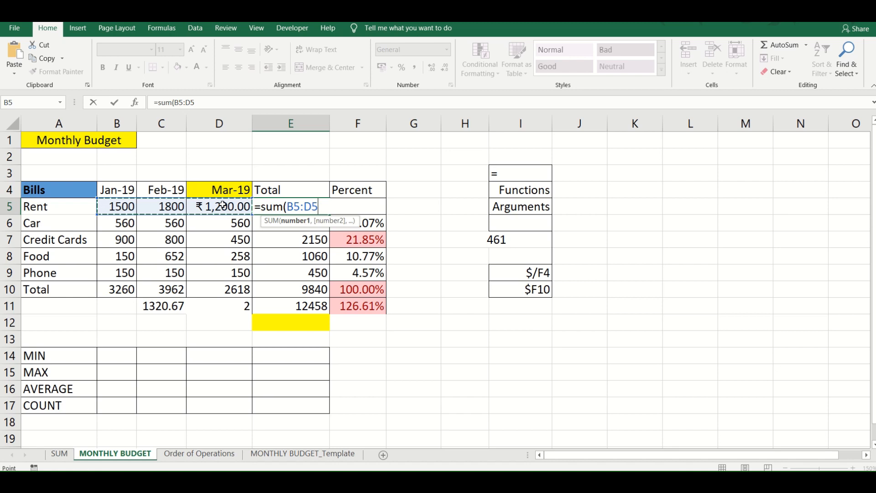
pyautogui.write(')')
pyautogui.press('Return')
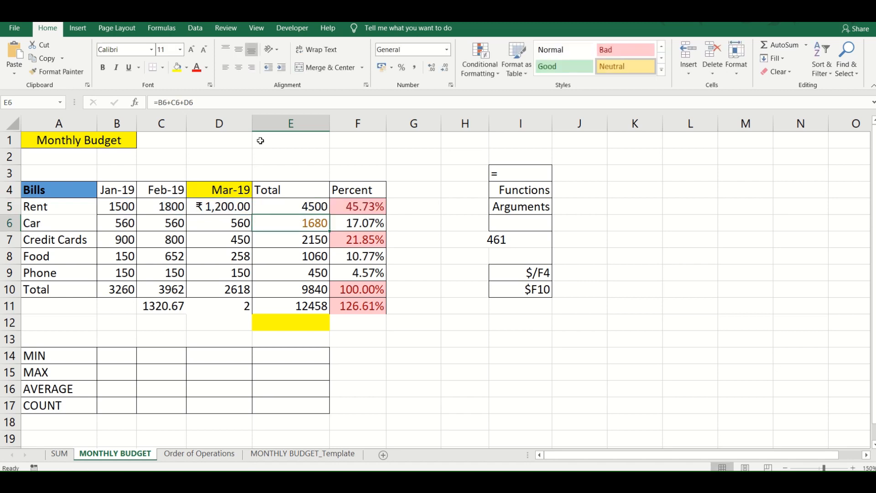
pyautogui.click(306, 204)
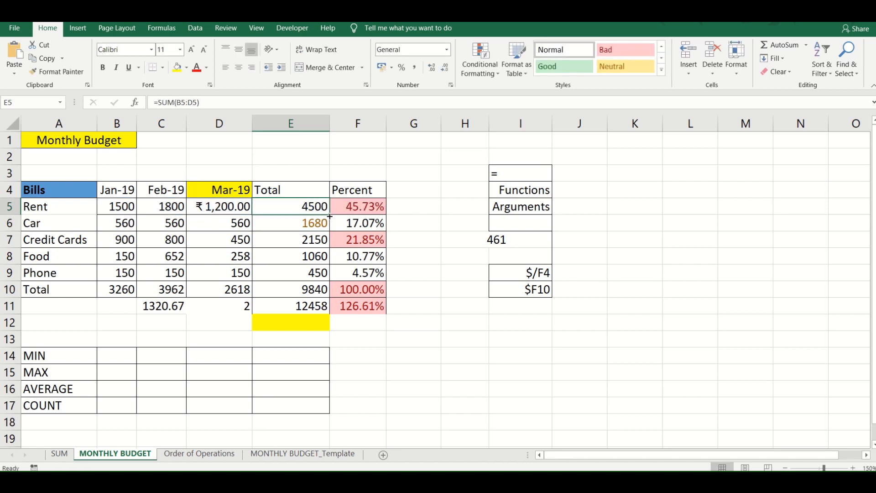
pyautogui.moveTo(330, 211); pyautogui.dragTo(331, 292)
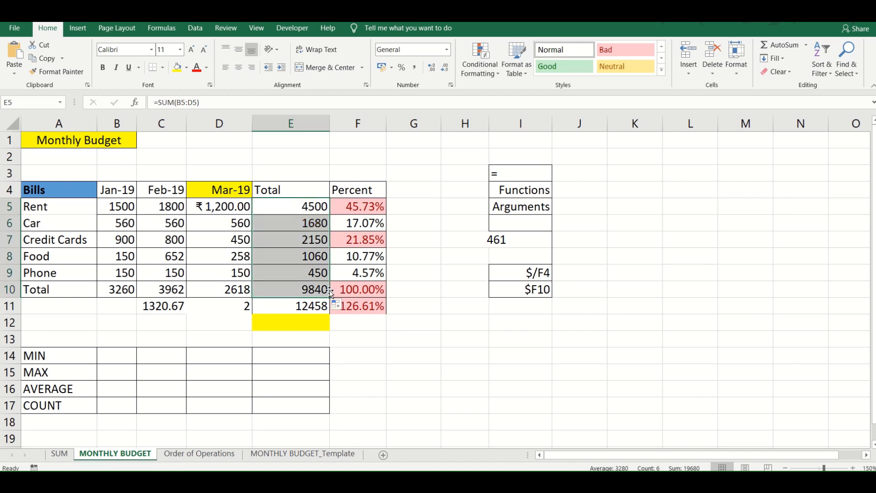
# - Replace the January total in B10 with the formula =SUM(B5:B9)
pyautogui.click(105, 290)
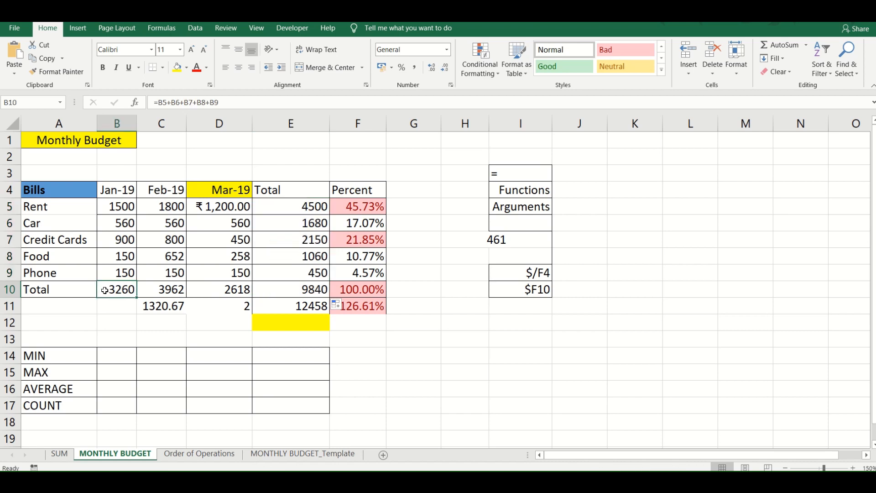
pyautogui.write('=su')
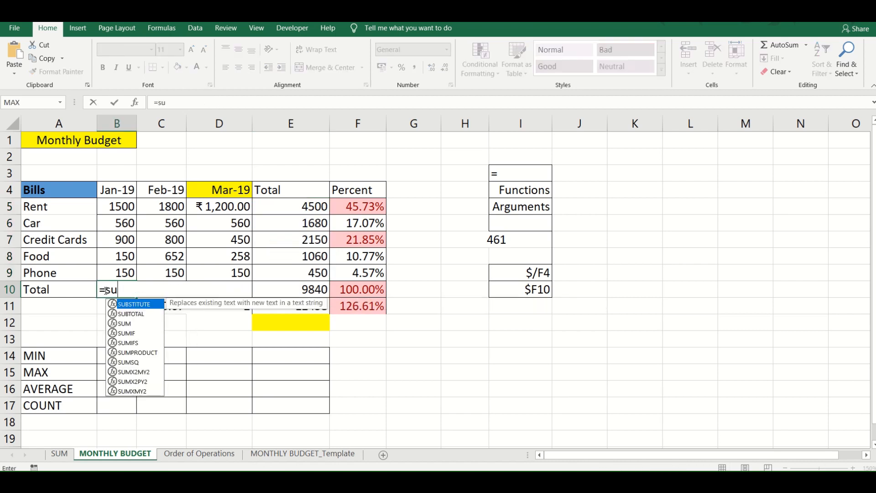
pyautogui.write('m(')
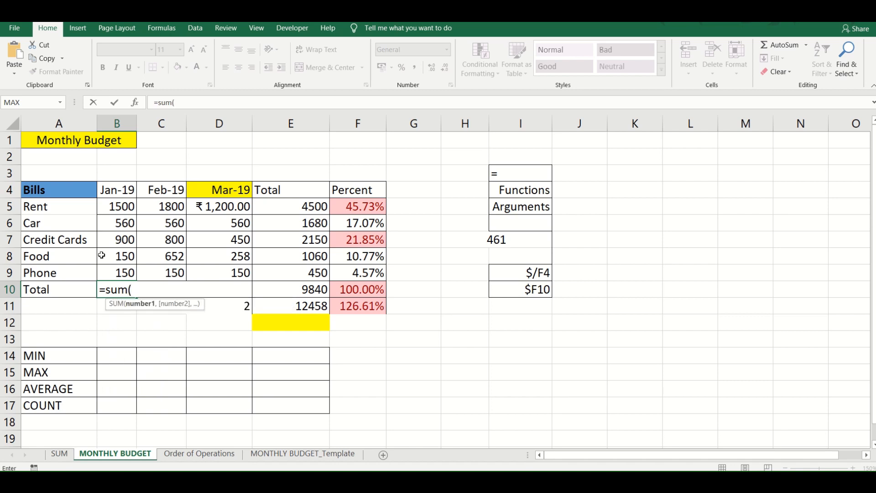
pyautogui.click(116, 209)
pyautogui.moveTo(117, 209); pyautogui.dragTo(119, 273)
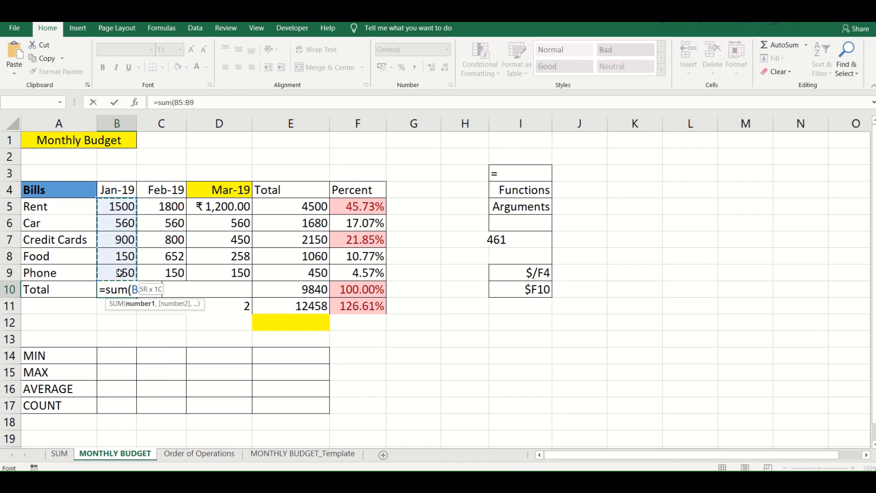
pyautogui.write(')')
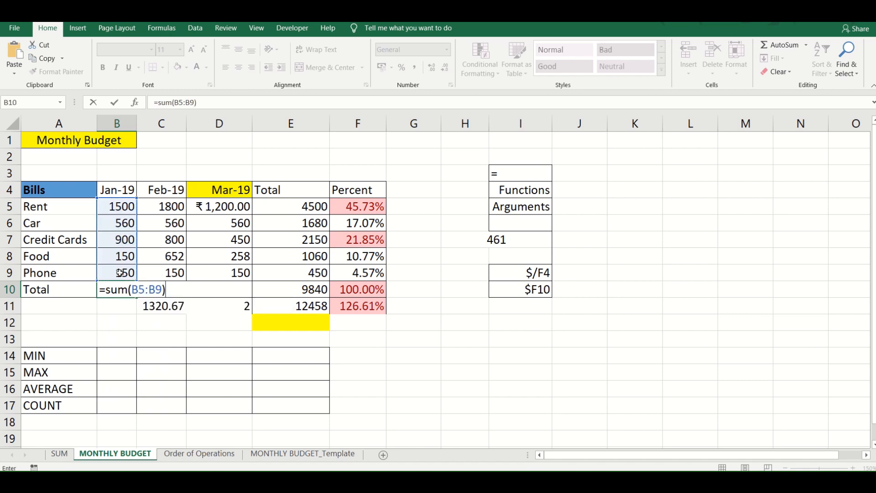
pyautogui.press('Return')
# - Fill the January SUM formula across the Total row from B10 to E10
pyautogui.press('Up')
pyautogui.hotkey('shift', 'Right')
pyautogui.hotkey('shift', 'Right')
pyautogui.hotkey('shift', 'Right')
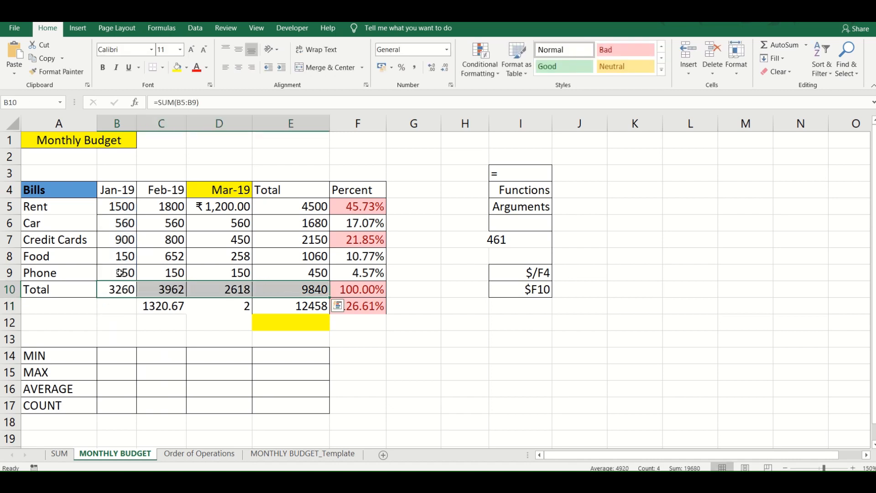
pyautogui.hotkey('ctrl', 'r')
# - Calculate January's smallest bill in B14 with the formula =MIN(B5:B9)
pyautogui.click(105, 354)
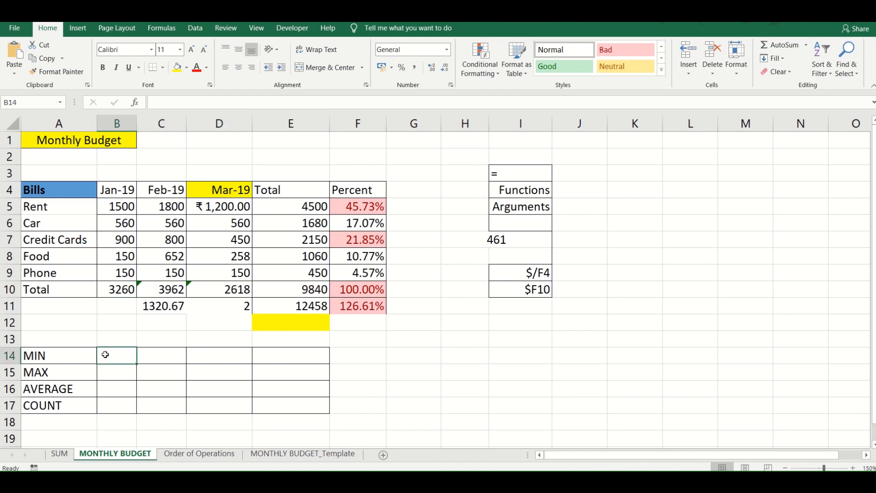
pyautogui.write('=min(')
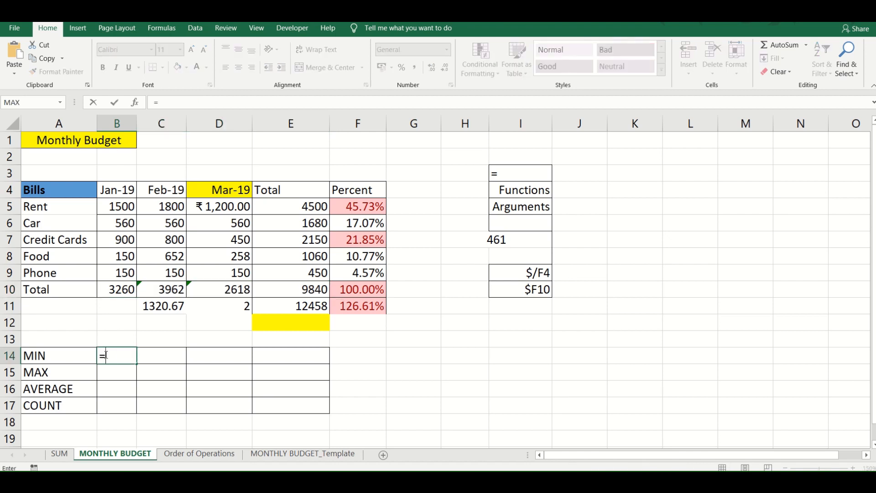
pyautogui.press('Up')
pyautogui.press('Up')
pyautogui.press('Up')
pyautogui.press('Up')
pyautogui.press('Up')
pyautogui.press('Up')
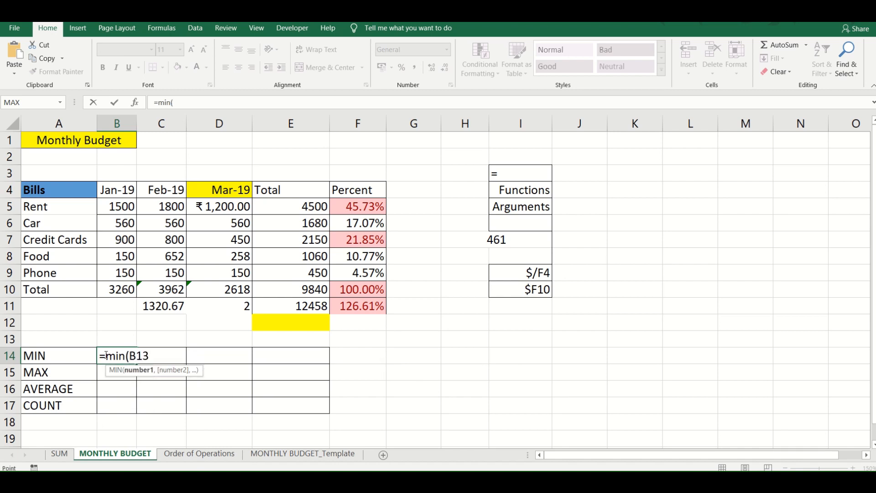
pyautogui.press('Down')
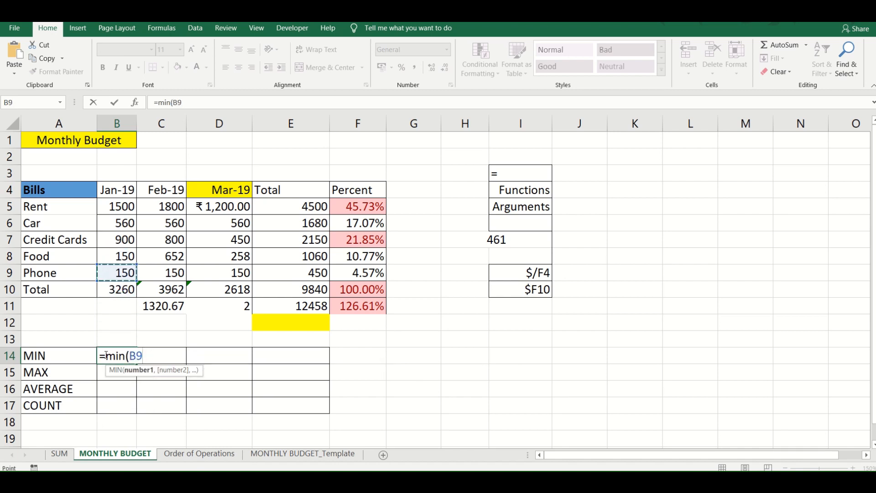
pyautogui.hotkey('shift', 'Up')
pyautogui.hotkey('shift', 'Up')
pyautogui.hotkey('shift', 'Up')
pyautogui.hotkey('shift', 'Up')
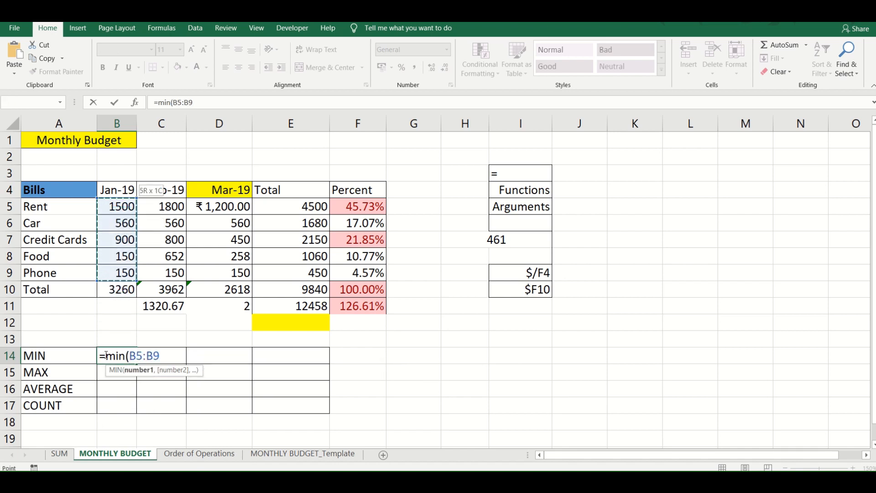
pyautogui.write(')')
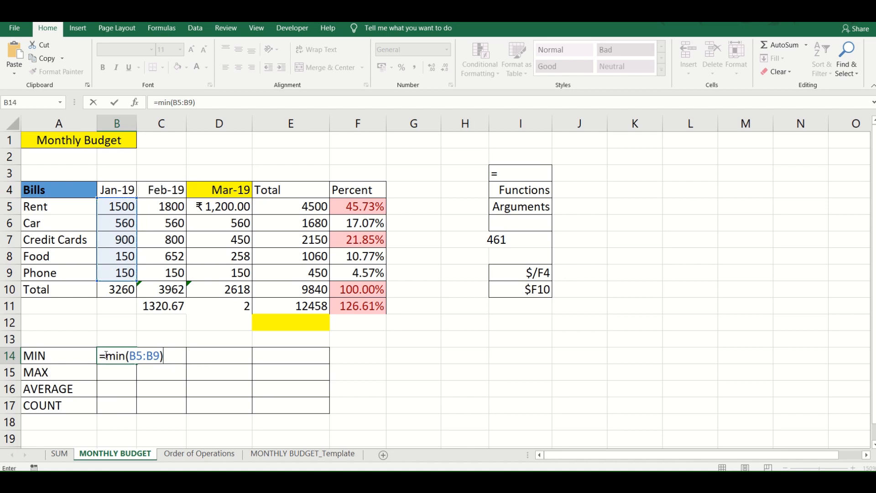
pyautogui.press('Return')
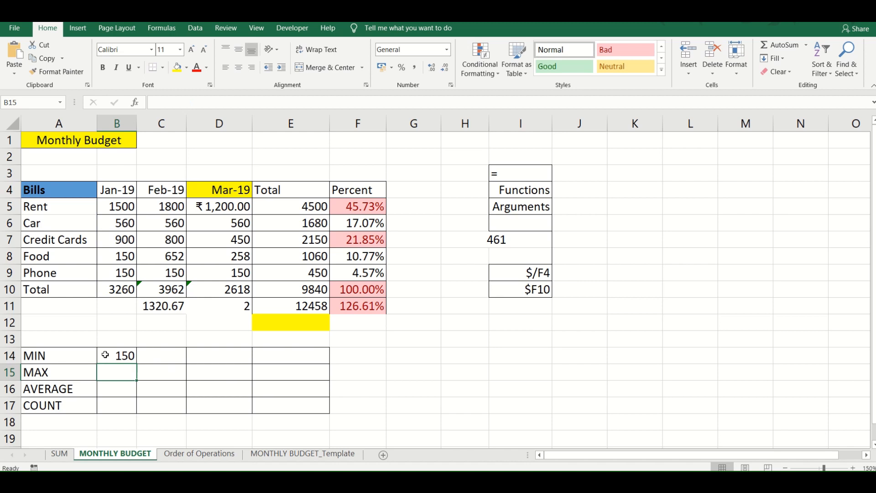
# - Fill the MIN formula across row 14 from B14 to E14
pyautogui.click(105, 355)
pyautogui.hotkey('shift', 'Right')
pyautogui.hotkey('shift', 'Right')
pyautogui.hotkey('shift', 'Right')
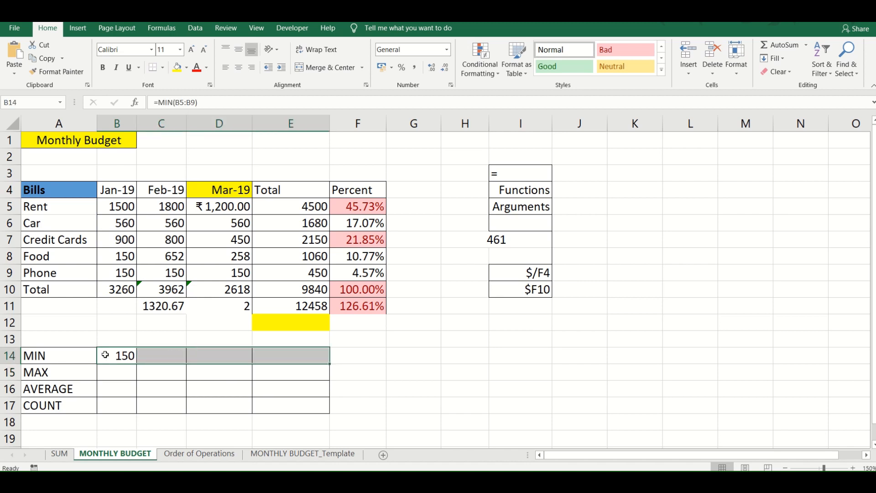
pyautogui.hotkey('ctrl', 'r')
# - Calculate January's largest bill in B15 with the formula =MAX(B5:B9)
pyautogui.press('Down')
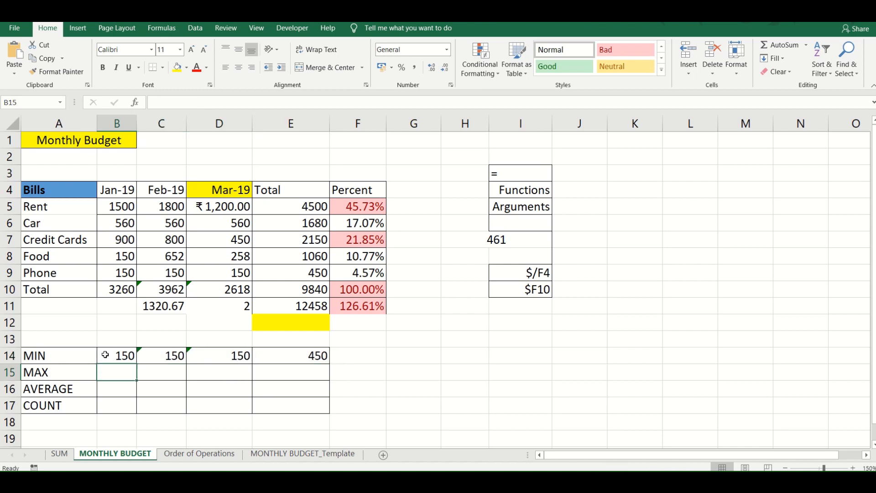
pyautogui.write('=ma')
pyautogui.write('x(')
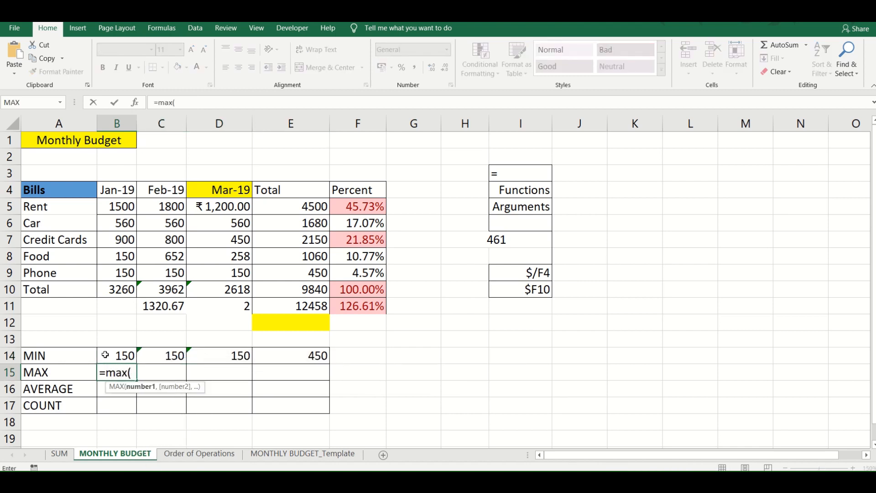
pyautogui.click(105, 355)
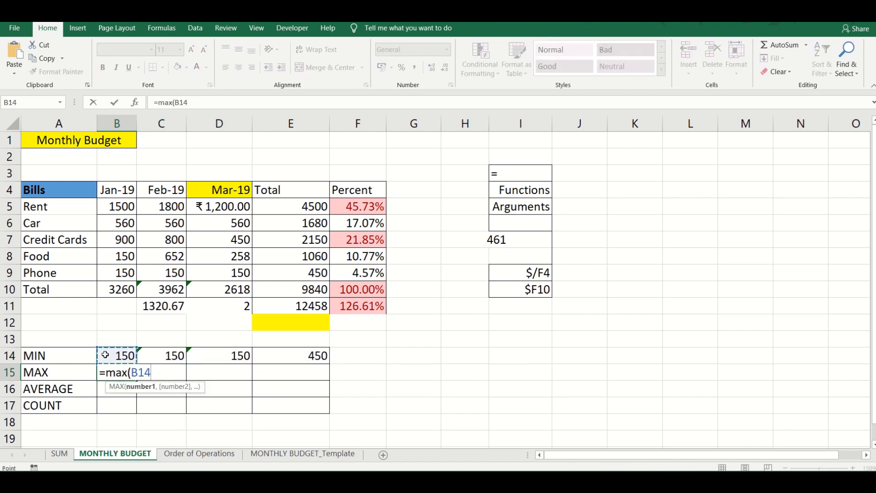
pyautogui.press('Up')
pyautogui.press('Up')
pyautogui.press('Up')
pyautogui.press('Up')
pyautogui.press('Up')
pyautogui.press('Up')
pyautogui.press('Down')
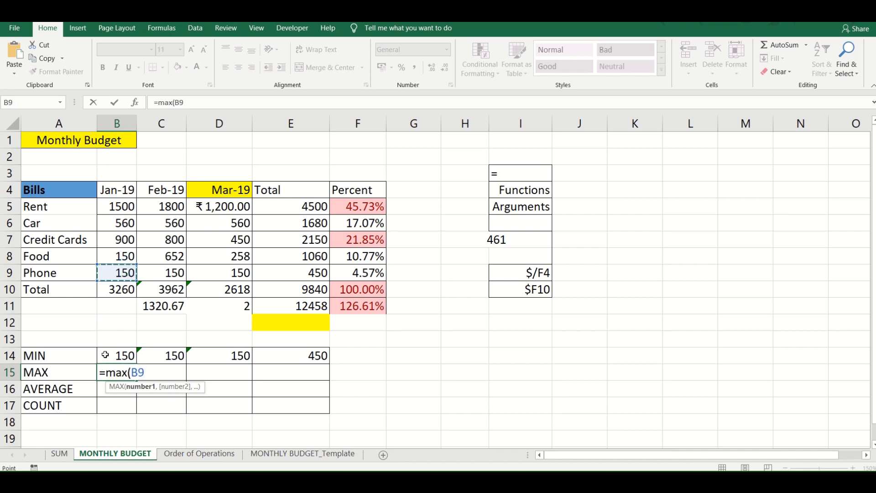
pyautogui.hotkey('shift', 'Up')
pyautogui.hotkey('shift', 'Up')
pyautogui.hotkey('shift', 'Up')
pyautogui.hotkey('shift', 'Up')
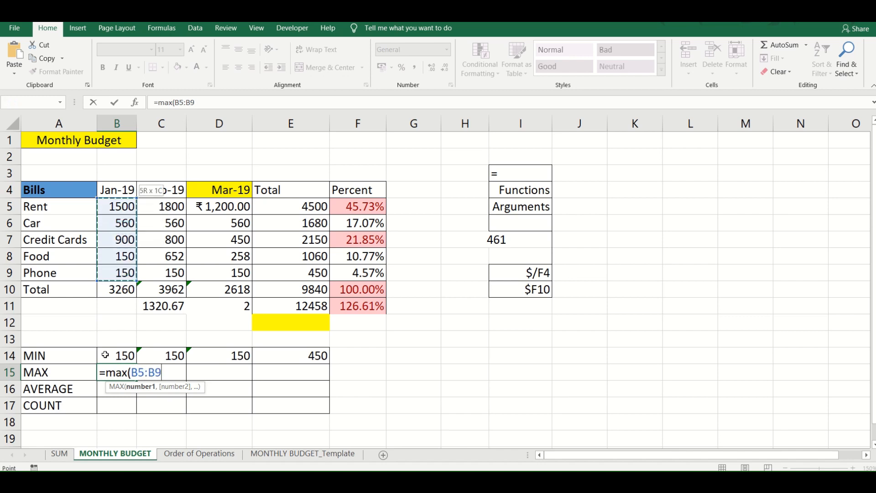
pyautogui.write(')')
pyautogui.press('Return')
# - Fill the MAX formula across row 15 from B15 to E15
pyautogui.press('Up')
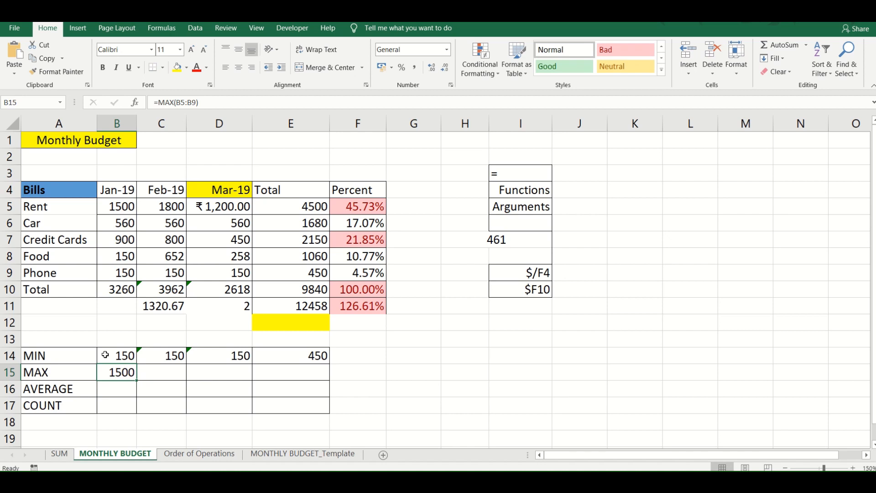
pyautogui.hotkey('shift', 'Right')
pyautogui.hotkey('shift', 'Right')
pyautogui.hotkey('shift', 'Right')
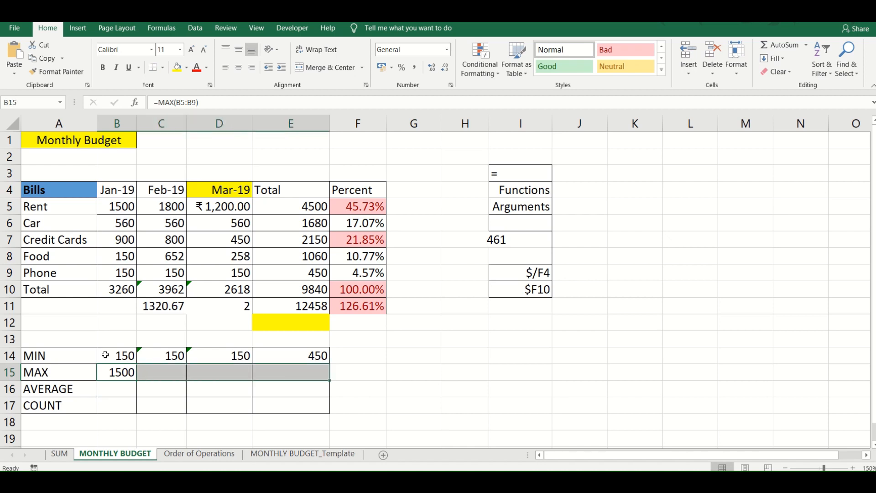
pyautogui.hotkey('ctrl', 'r')
pyautogui.press('Down')
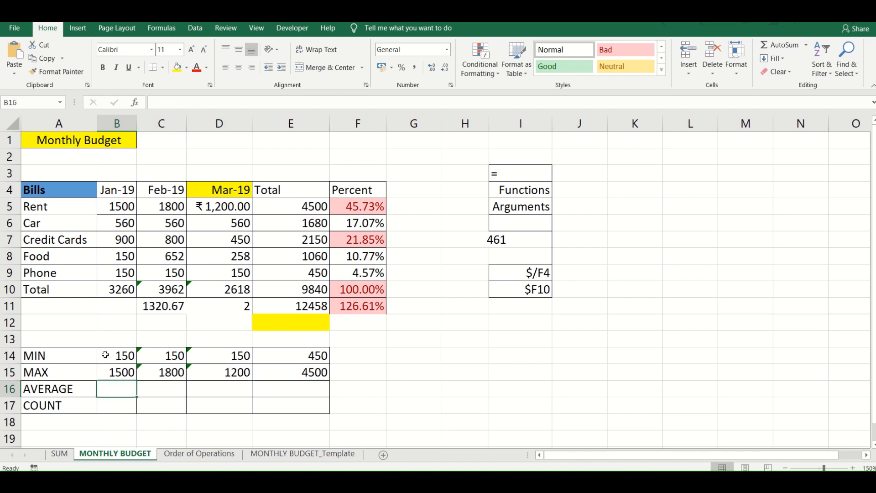
pyautogui.write('=average')
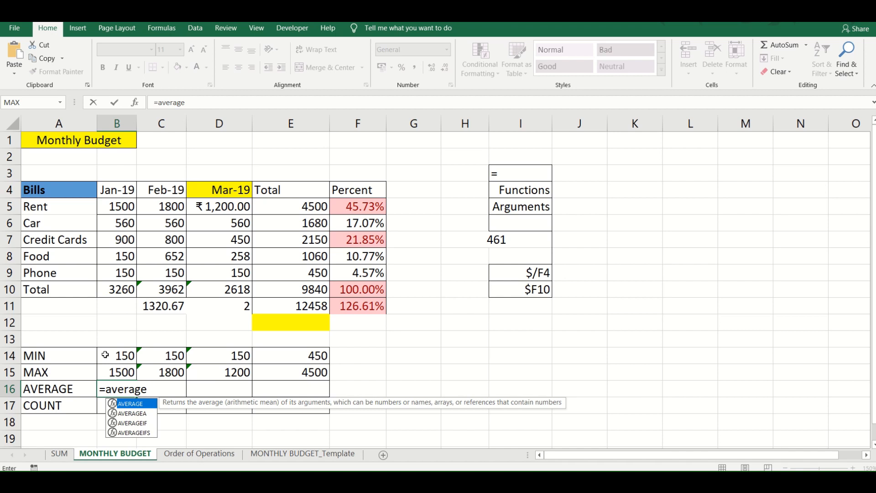
pyautogui.press('BackSpace')
pyautogui.press('BackSpace')
pyautogui.press('BackSpace')
pyautogui.press('BackSpace')
pyautogui.press('BackSpace')
pyautogui.press('BackSpace')
pyautogui.press('BackSpace')
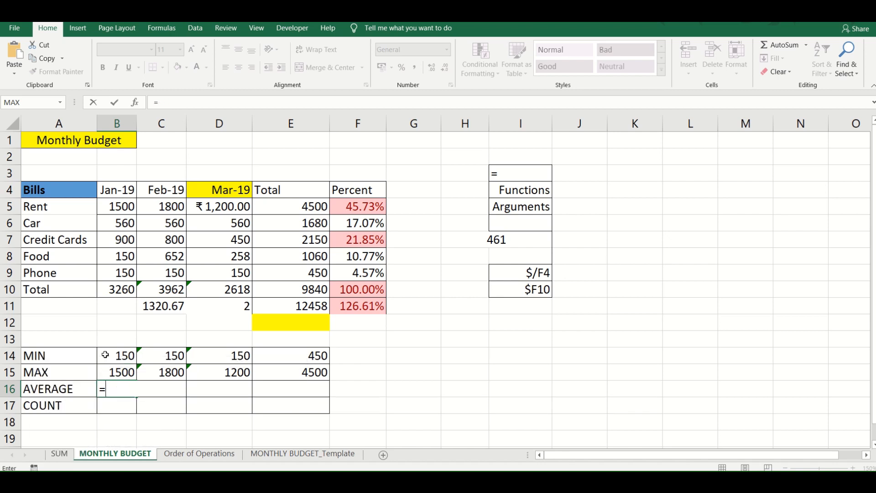
pyautogui.press('BackSpace')
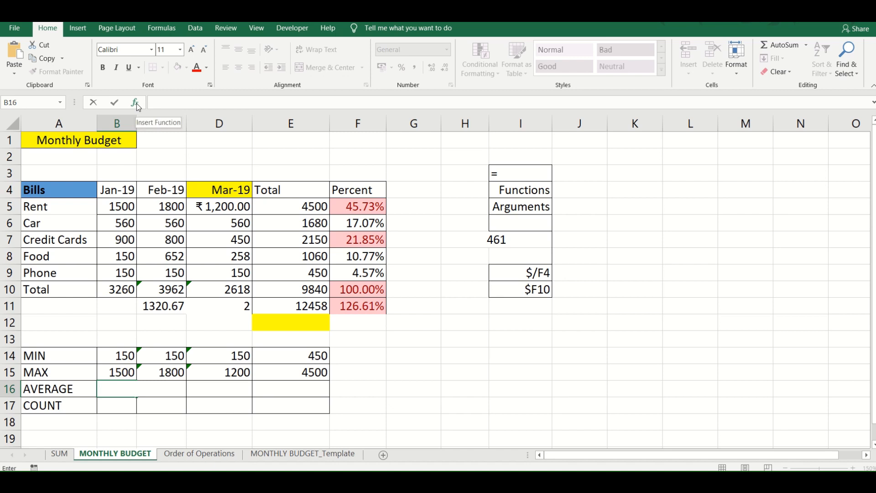
# - Search for average across all categories with Insert Function and start the AVERAGE function in B16
pyautogui.click(162, 28)
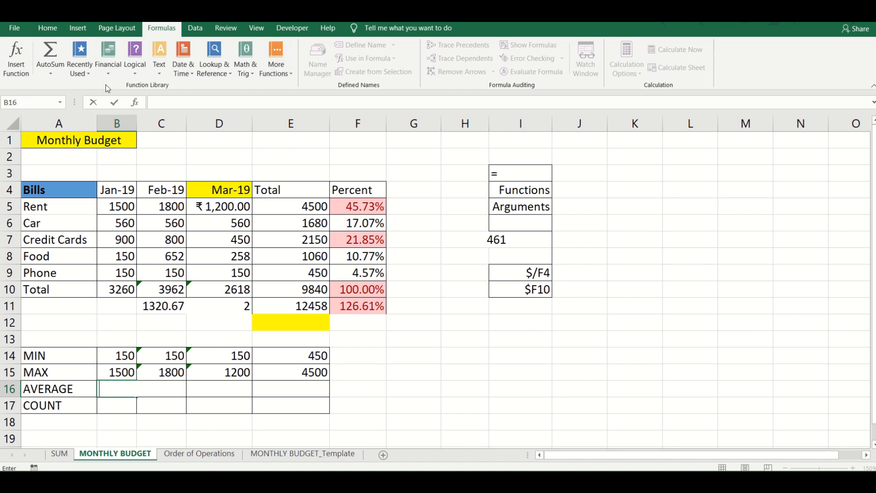
pyautogui.click(284, 67)
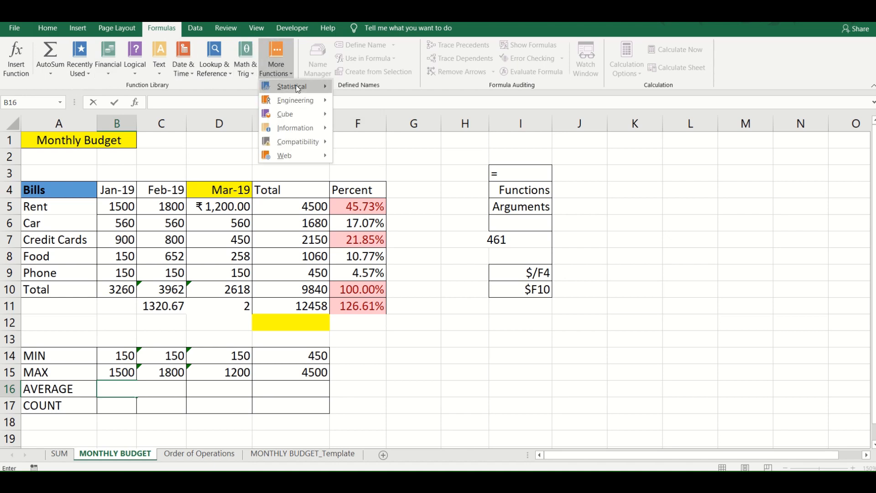
pyautogui.moveTo(297, 88)
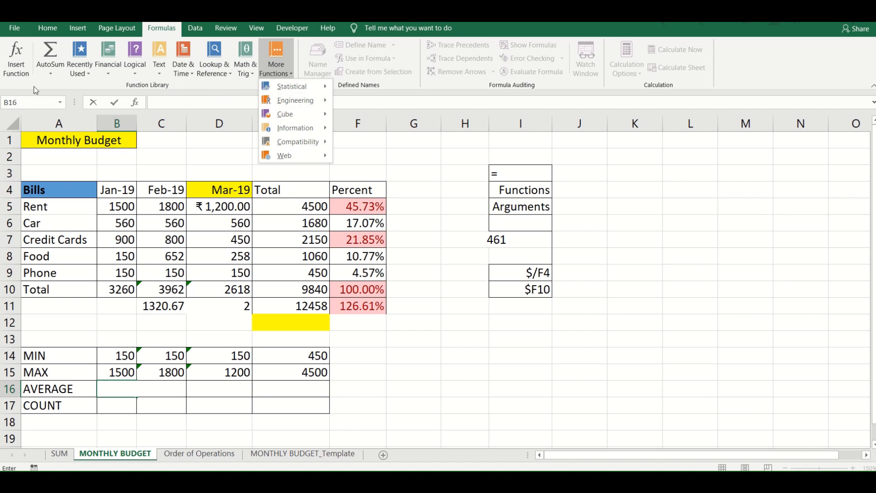
pyautogui.click(17, 68)
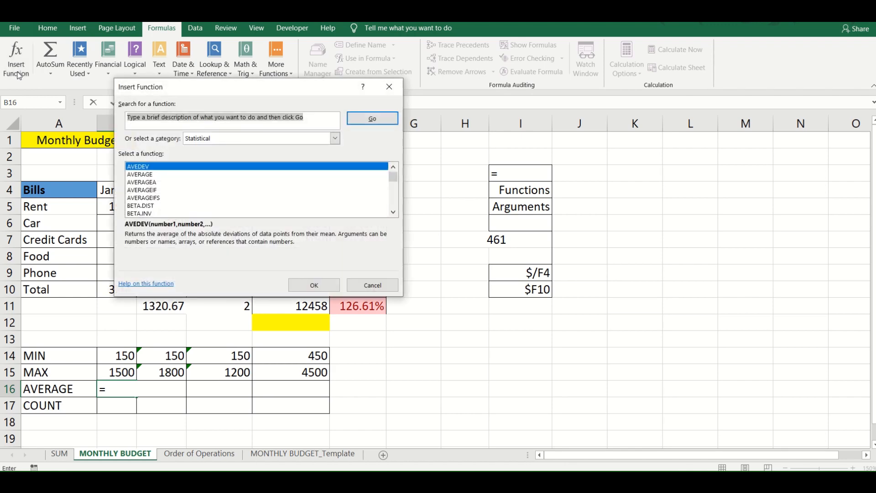
pyautogui.write('average')
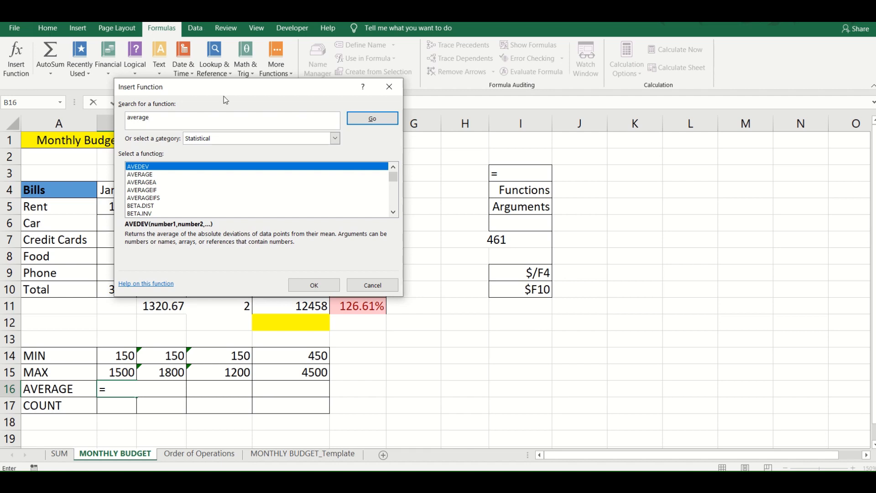
pyautogui.click(334, 139)
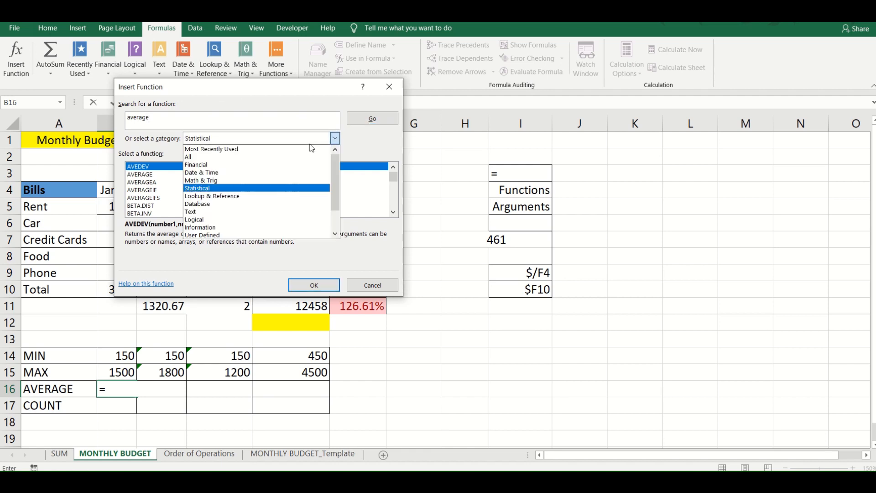
pyautogui.click(284, 157)
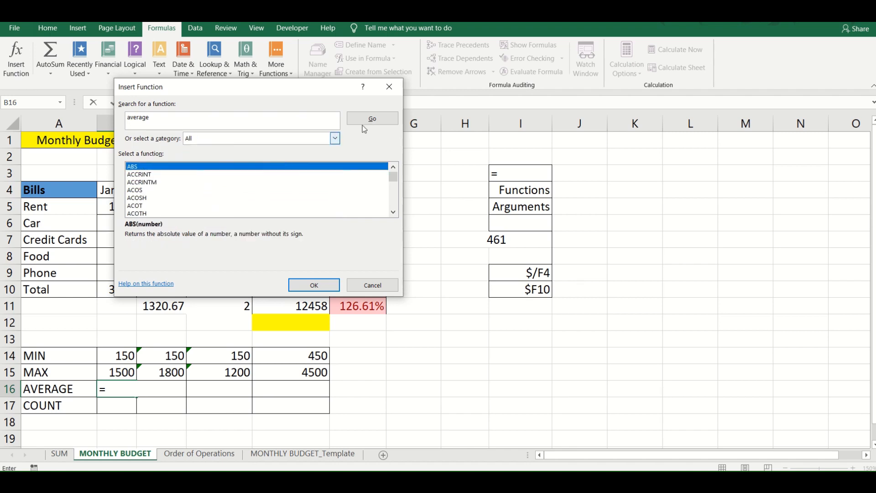
pyautogui.click(385, 119)
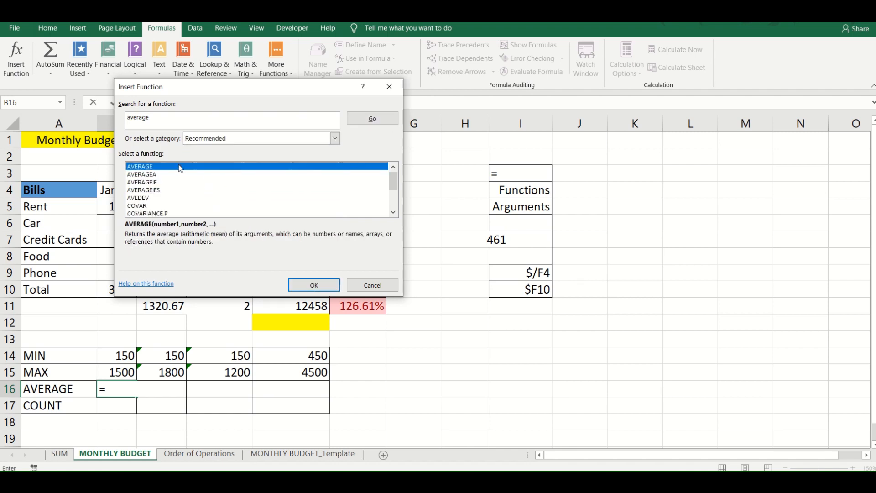
pyautogui.click(301, 285)
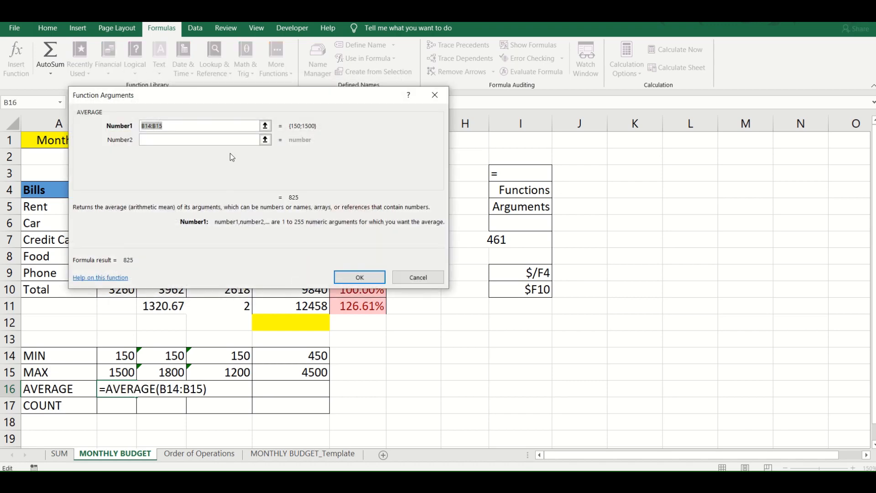
# - Try B5, B6 and B7 as separate arguments of the AVERAGE function in B16, then cancel the function
pyautogui.moveTo(289, 96); pyautogui.dragTo(558, 146)
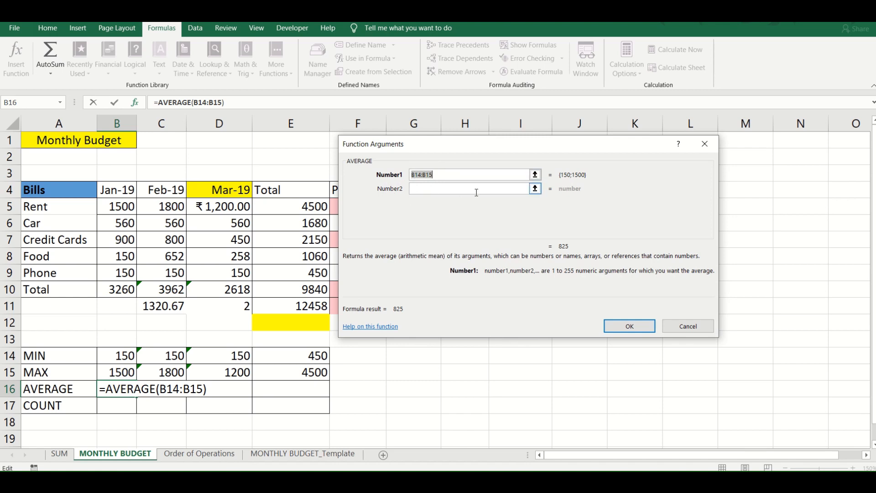
pyautogui.press('BackSpace')
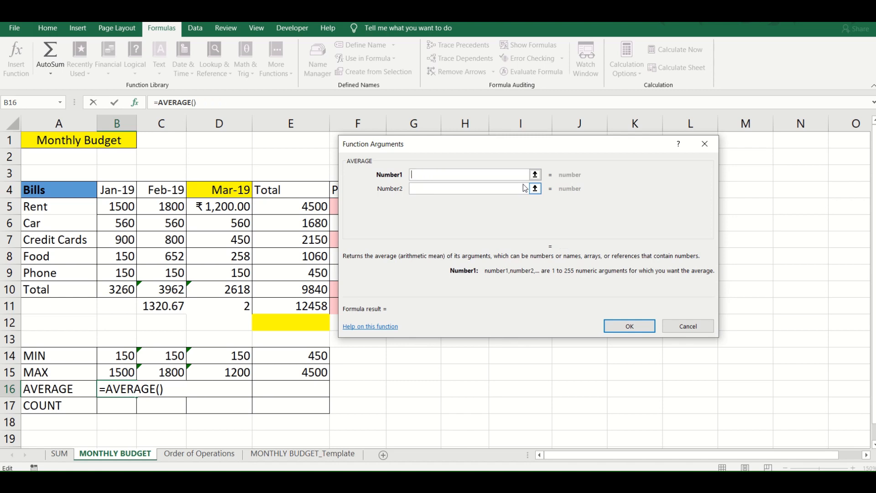
pyautogui.click(536, 175)
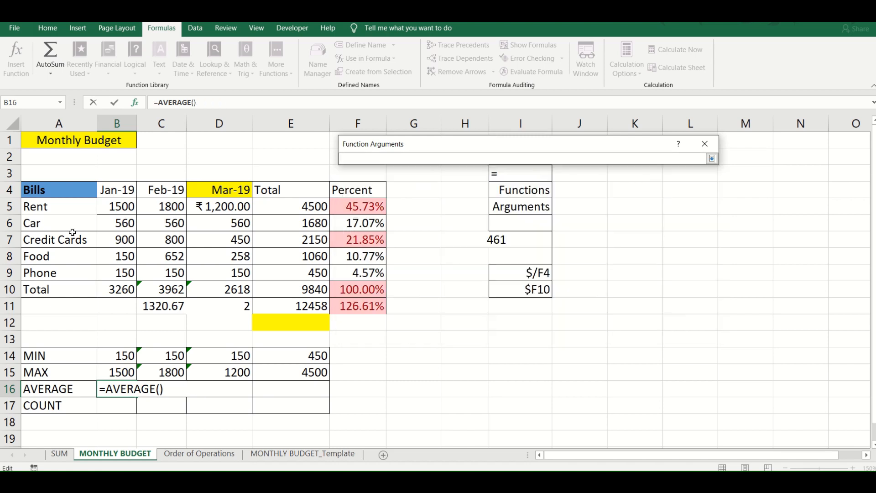
pyautogui.click(122, 206)
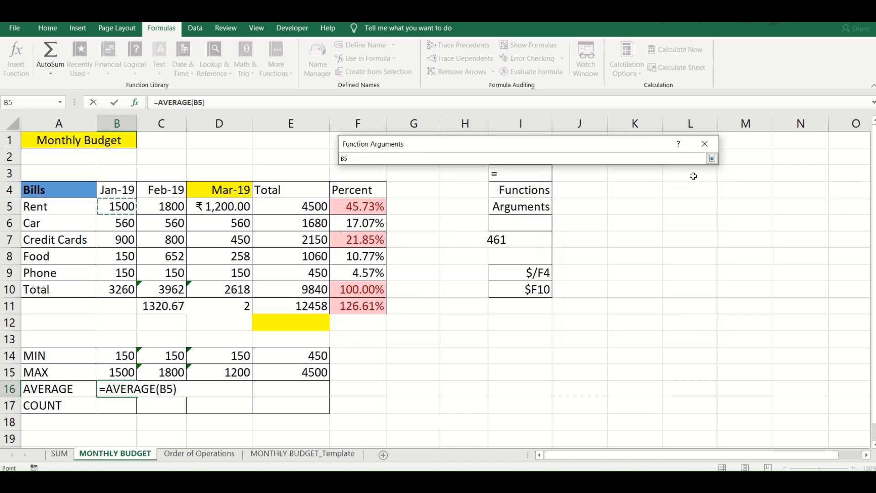
pyautogui.click(712, 158)
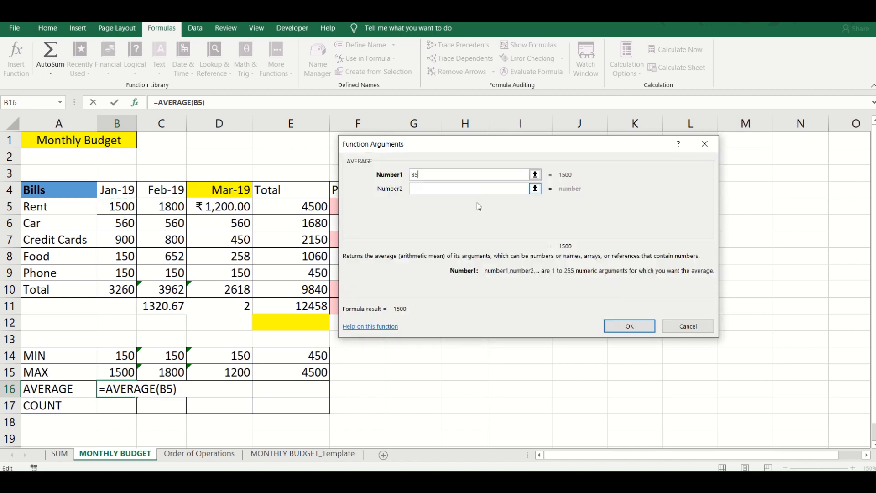
pyautogui.click(535, 189)
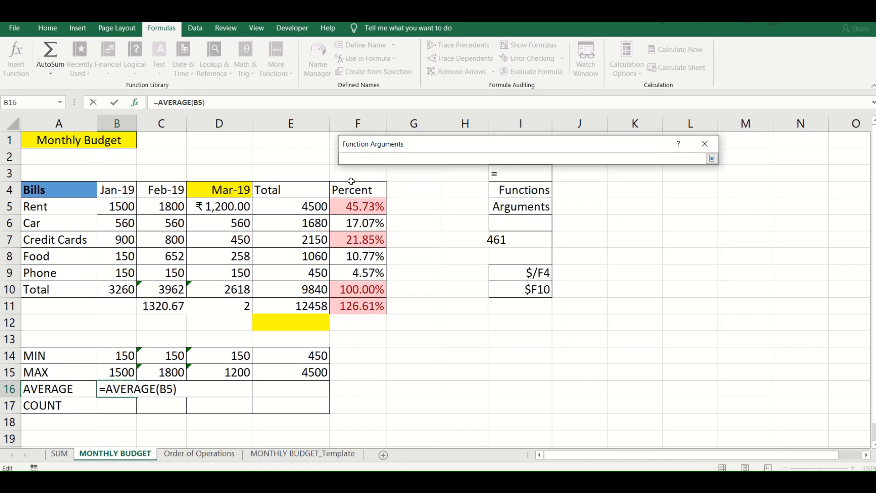
pyautogui.click(110, 221)
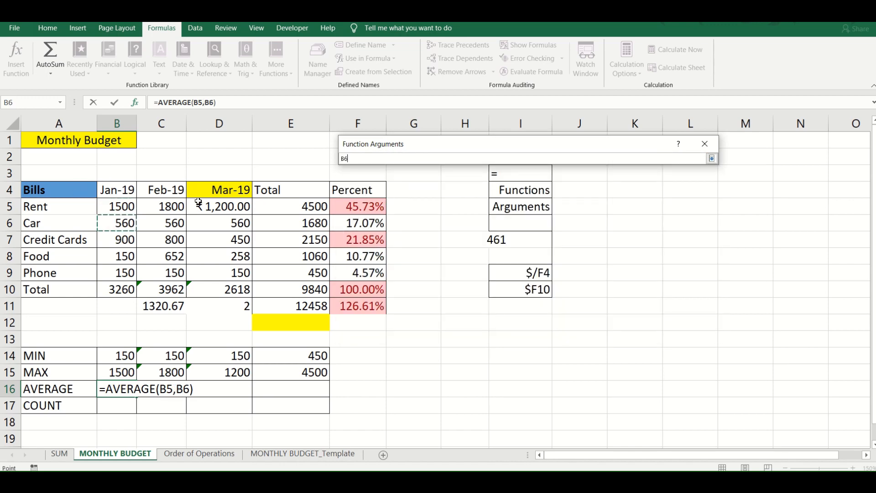
pyautogui.click(712, 158)
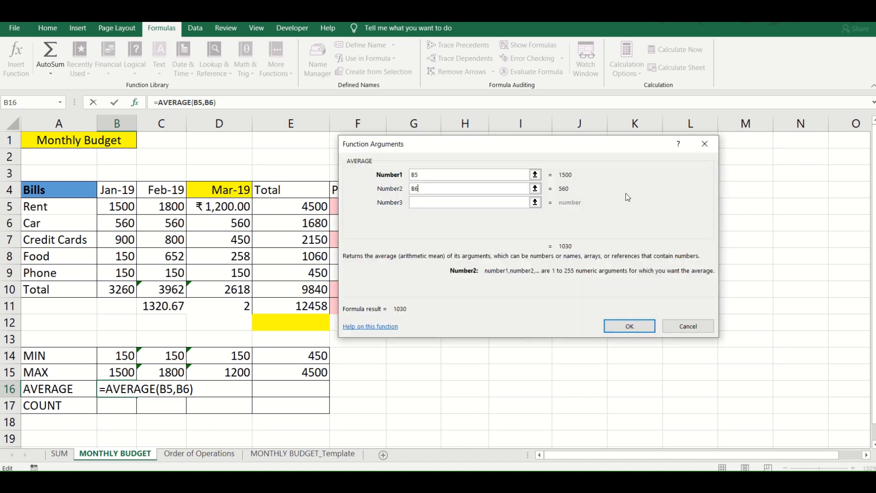
pyautogui.click(535, 202)
pyautogui.click(126, 241)
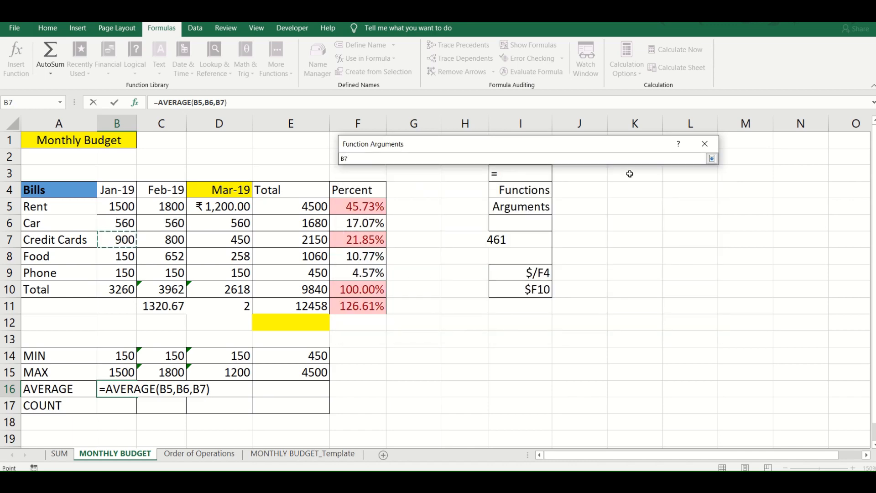
pyautogui.click(712, 158)
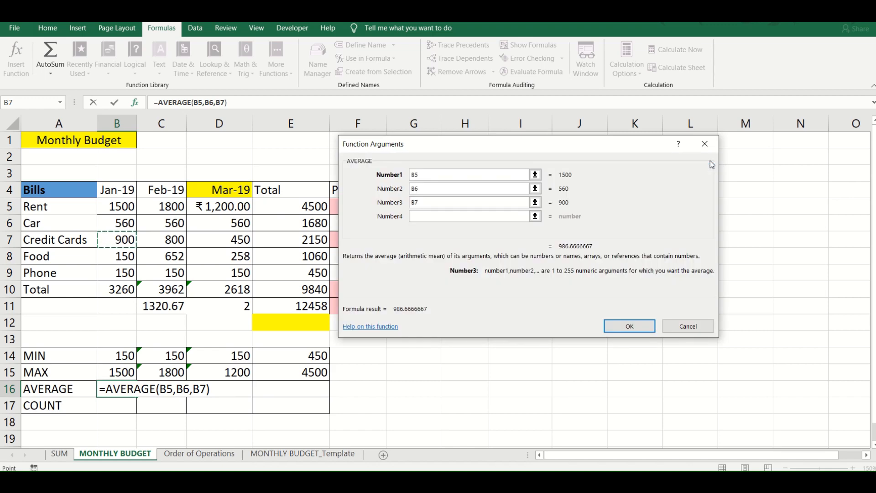
pyautogui.click(688, 325)
# - Calculate January's average bill in B16 through Insert Function, using AVERAGE with the range B5:B9
pyautogui.click(16, 60)
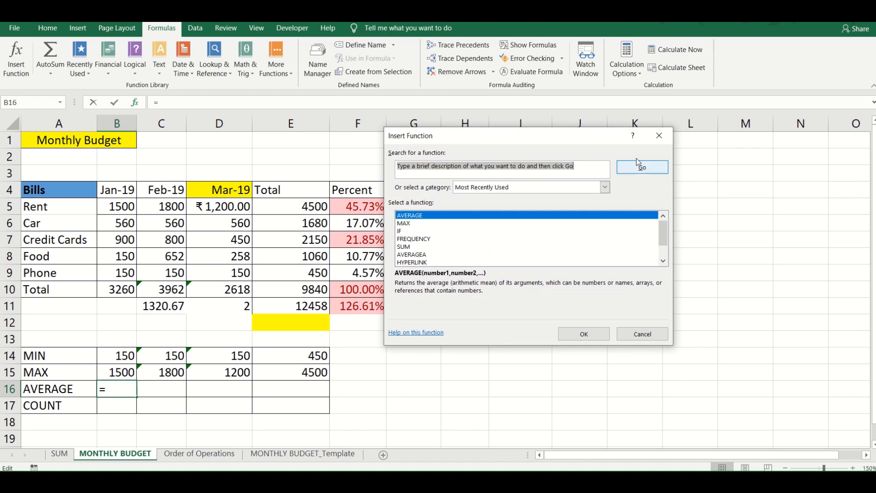
pyautogui.click(584, 335)
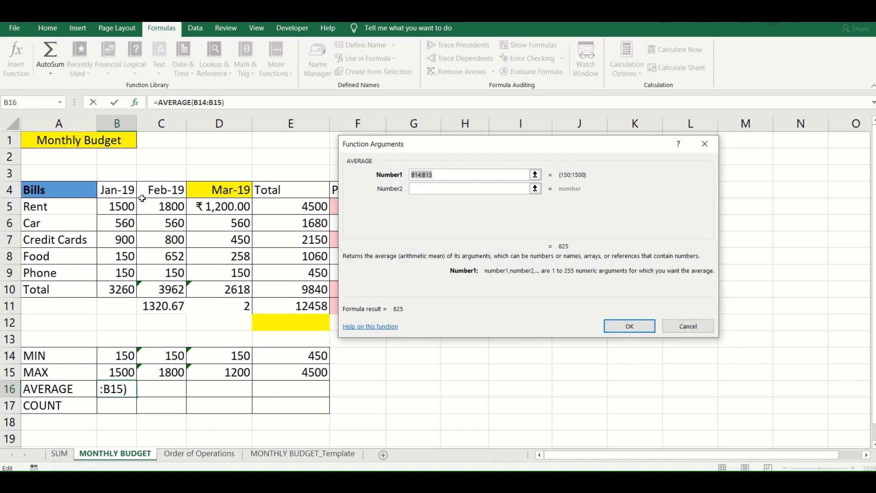
pyautogui.moveTo(127, 204); pyautogui.dragTo(122, 273)
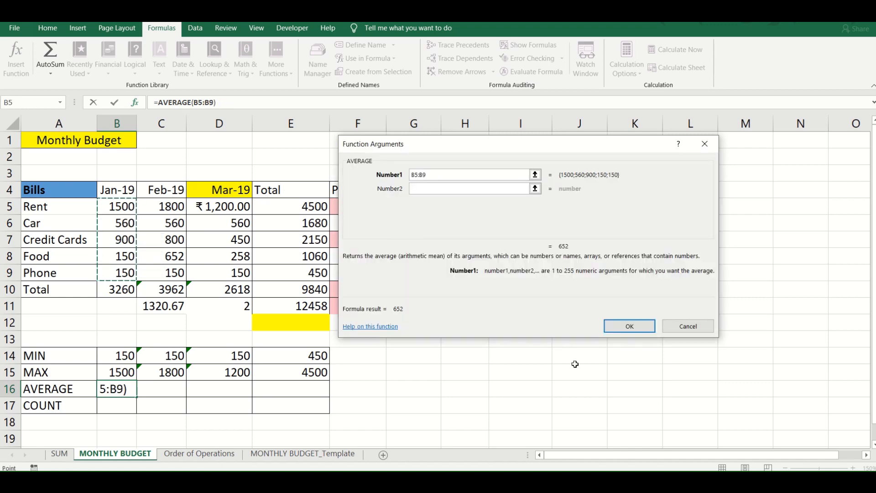
pyautogui.click(619, 332)
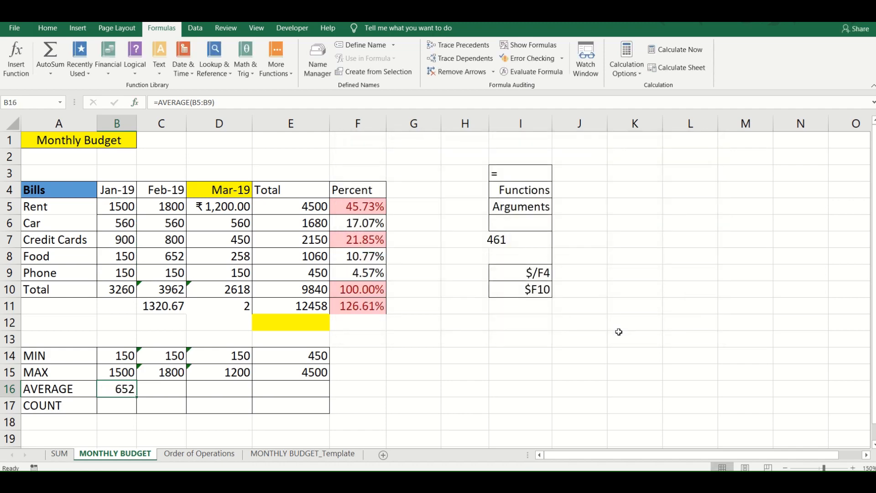
# - Fill the AVERAGE formula across row 16 from B16 to E16
pyautogui.hotkey('shift', 'Right')
pyautogui.hotkey('shift', 'Right')
pyautogui.hotkey('shift', 'Right')
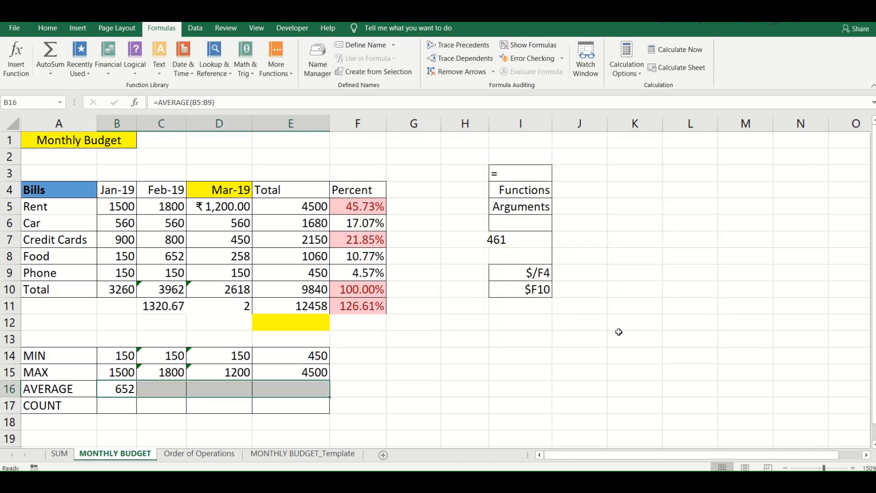
pyautogui.hotkey('ctrl', 'r')
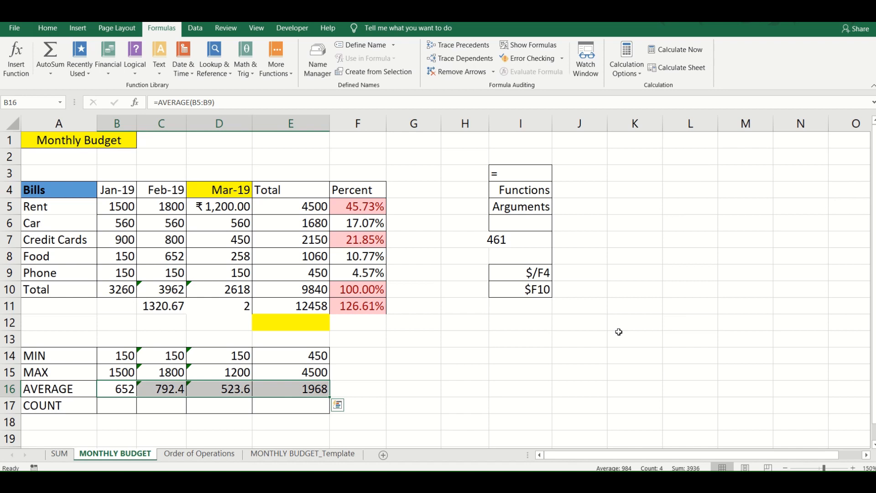
# - Count January's bill entries in B17 with the formula =COUNT(B5:B9)
pyautogui.click(113, 412)
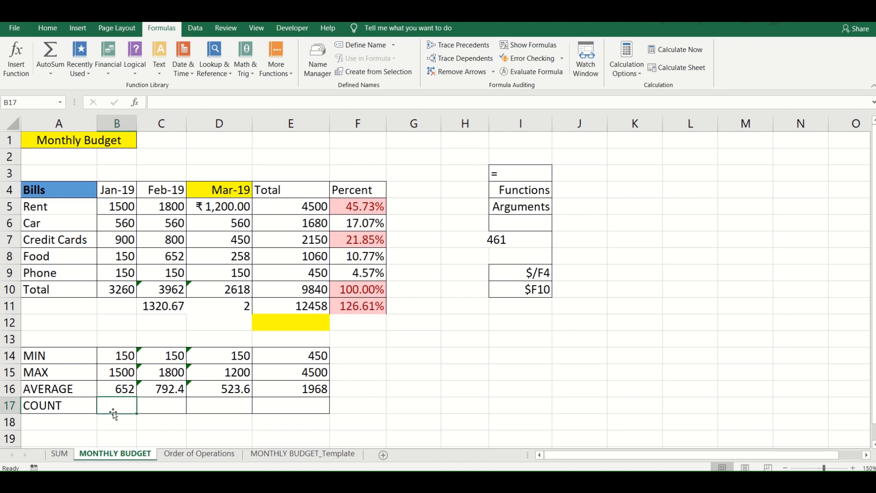
pyautogui.write('=count(')
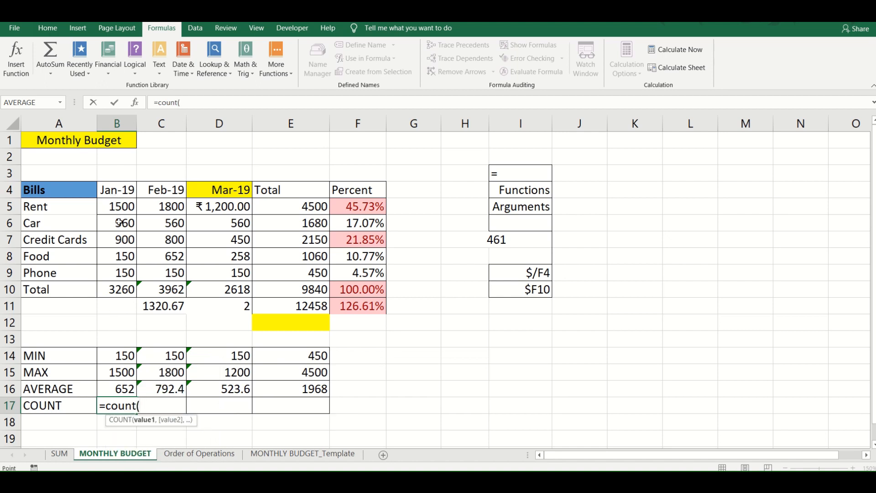
pyautogui.moveTo(118, 205); pyautogui.dragTo(122, 273)
pyautogui.write(')')
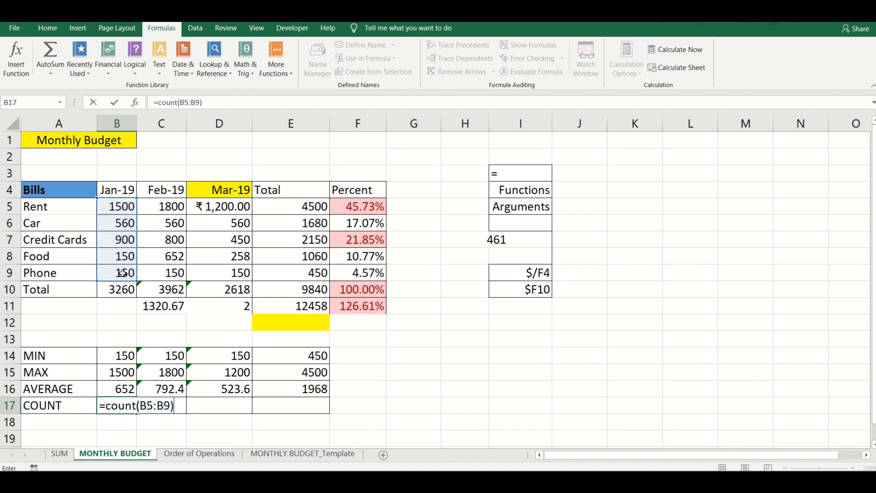
pyautogui.press('Return')
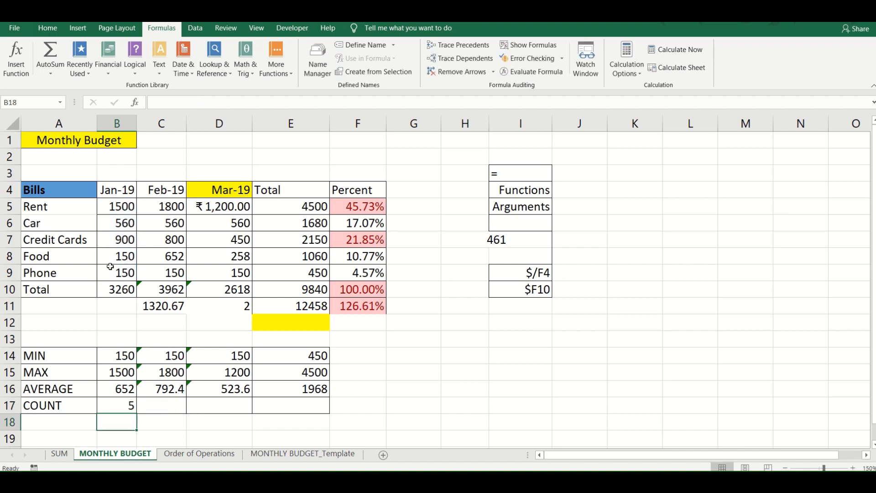
# - Try the text "three" as January's Food amount in B8, then undo the entry
pyautogui.click(117, 252)
pyautogui.write('three')
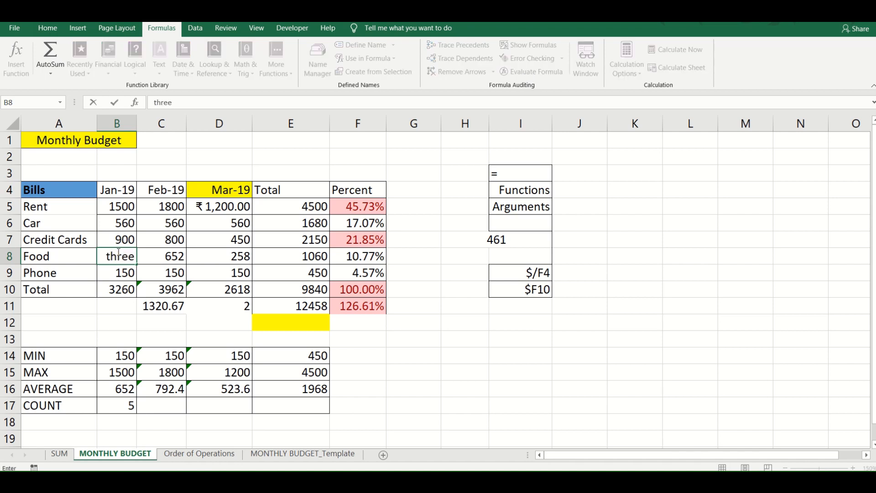
pyautogui.press('Return')
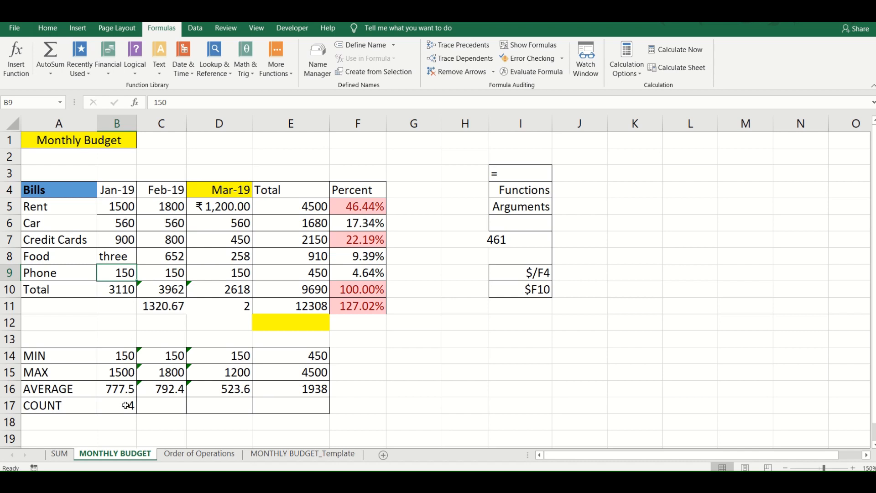
pyautogui.click(119, 257)
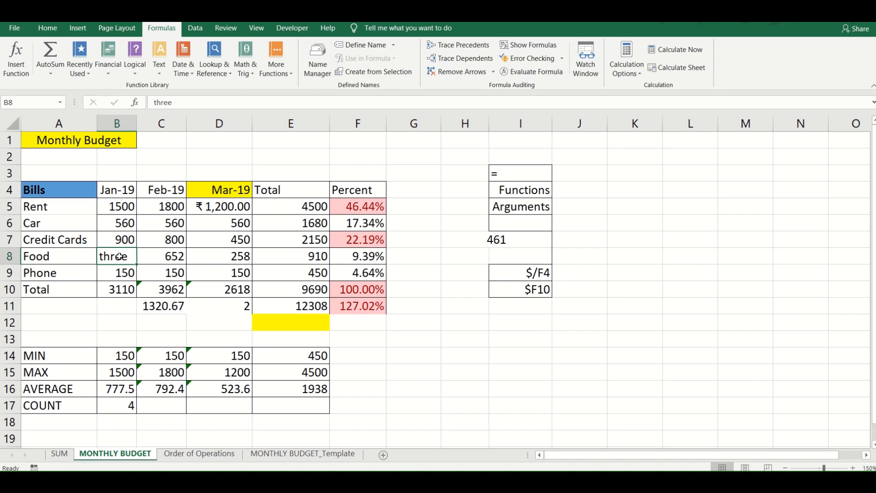
pyautogui.hotkey('ctrl', 'z')
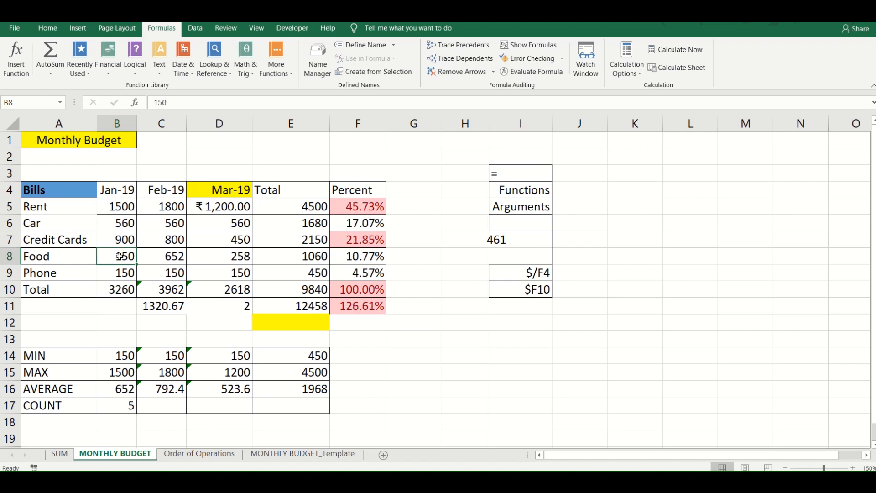
# - Fill the COUNT formula across row 17 from B17 to E17
pyautogui.click(131, 406)
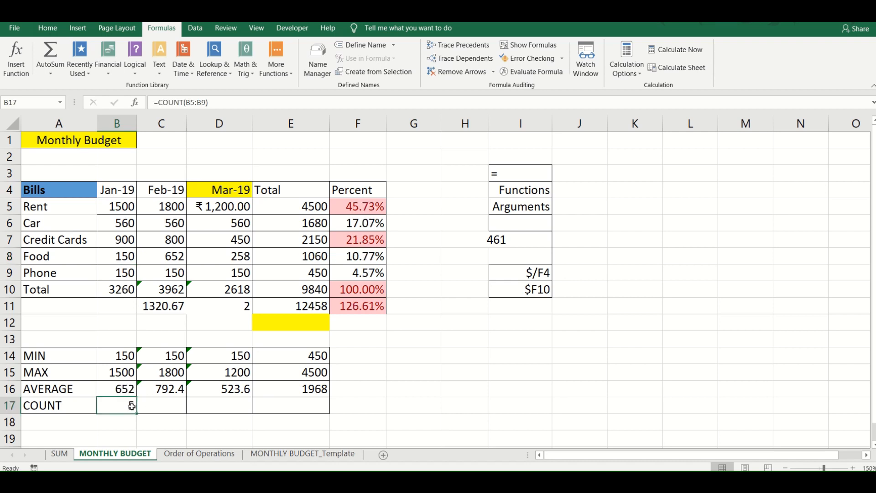
pyautogui.hotkey('shift', 'Right')
pyautogui.hotkey('shift', 'Right')
pyautogui.hotkey('shift', 'Right')
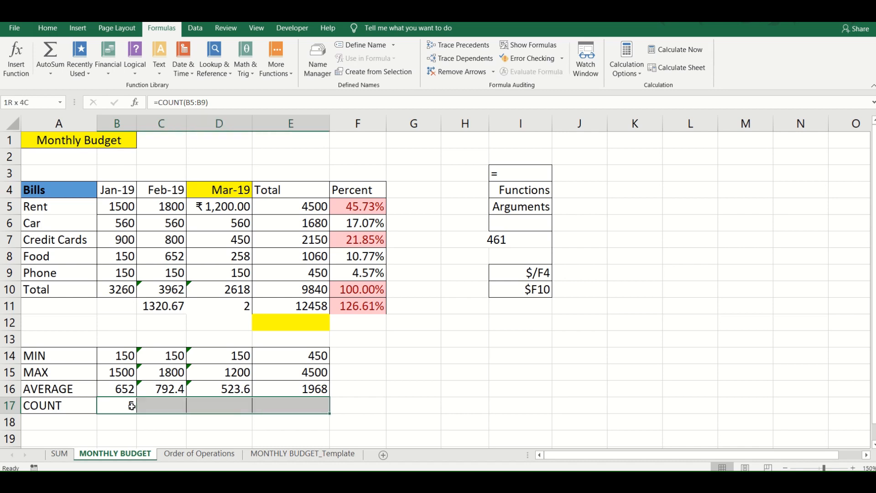
pyautogui.hotkey('ctrl', 'r')
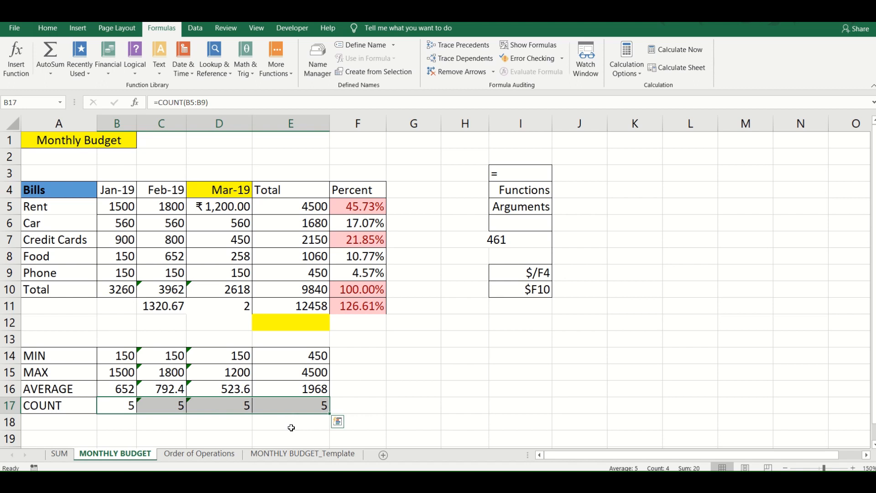
pyautogui.click(223, 361)
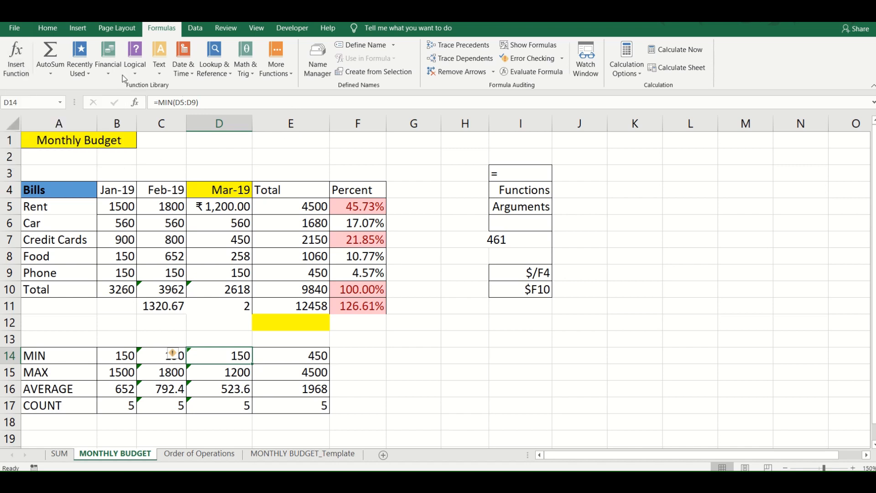
pyautogui.click(136, 64)
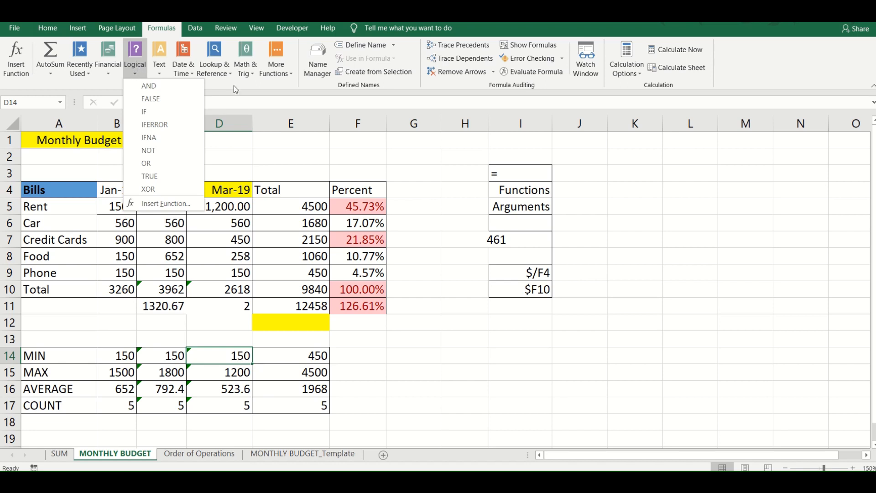
pyautogui.click(281, 146)
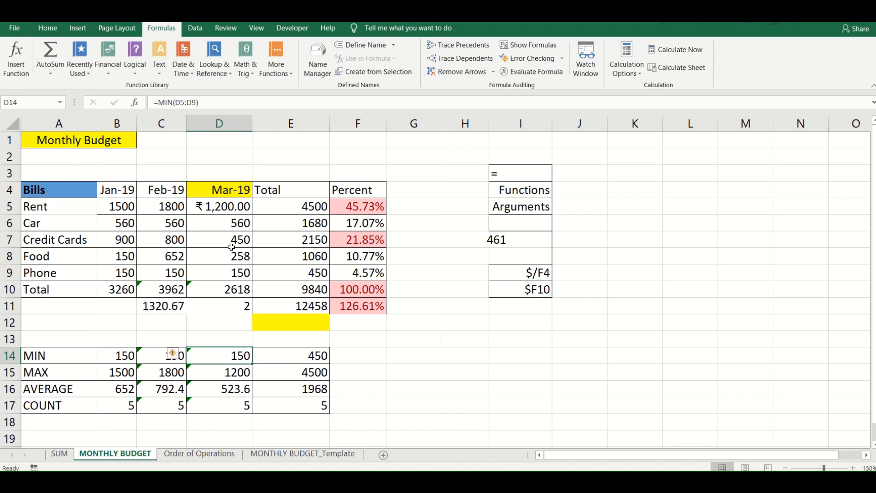
pyautogui.click(278, 221)
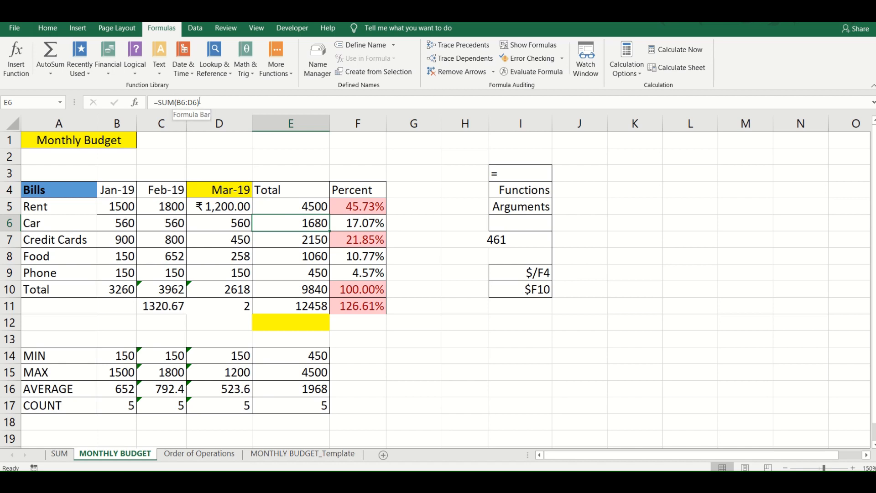
pyautogui.moveTo(211, 101); pyautogui.dragTo(154, 102)
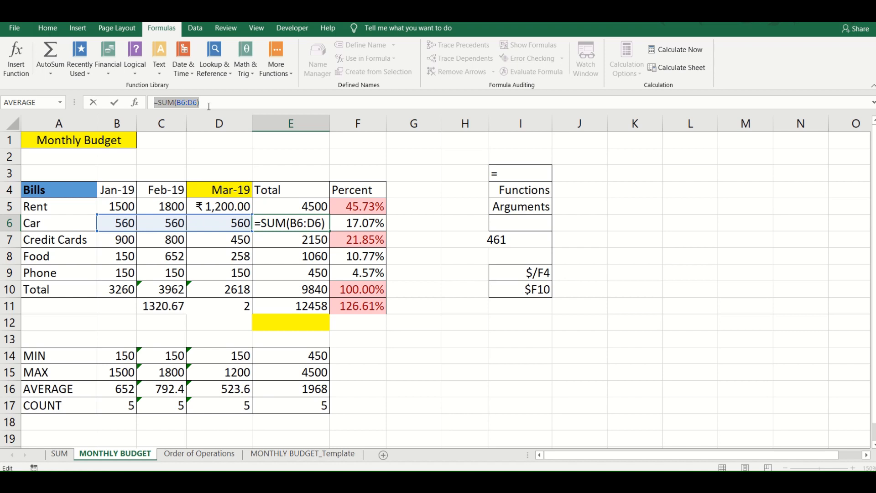
pyautogui.moveTo(406, 21)
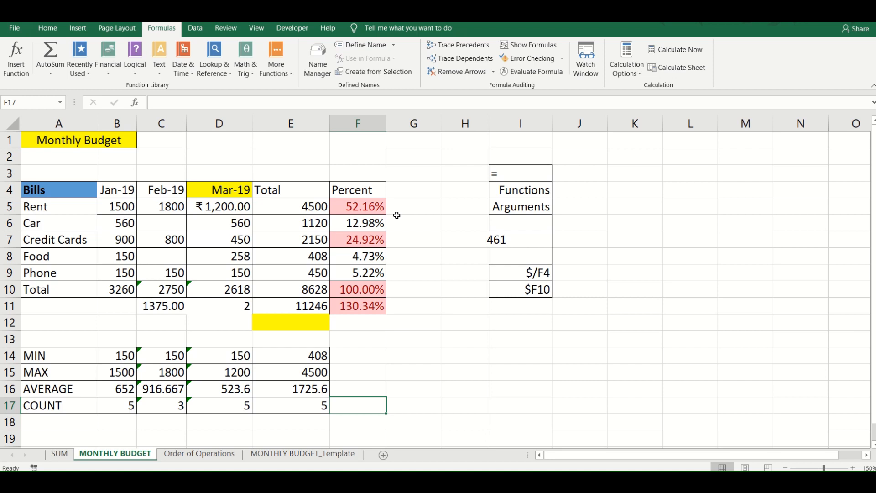
pyautogui.click(142, 359)
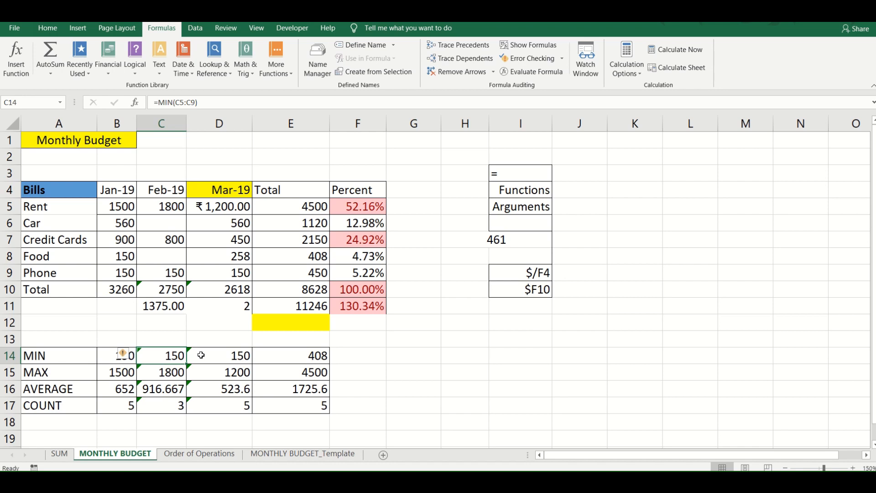
# - Ignore the Formula Omits Adjacent Cells error on February's total in C10
pyautogui.click(158, 290)
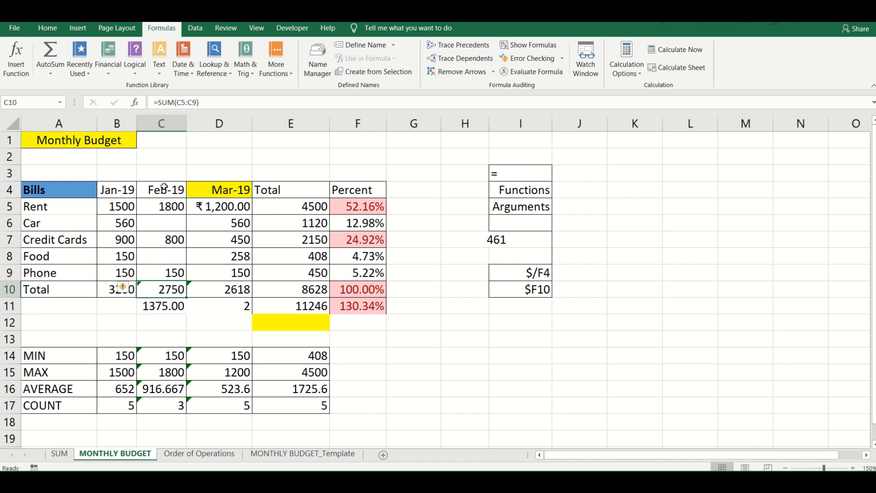
pyautogui.moveTo(127, 289)
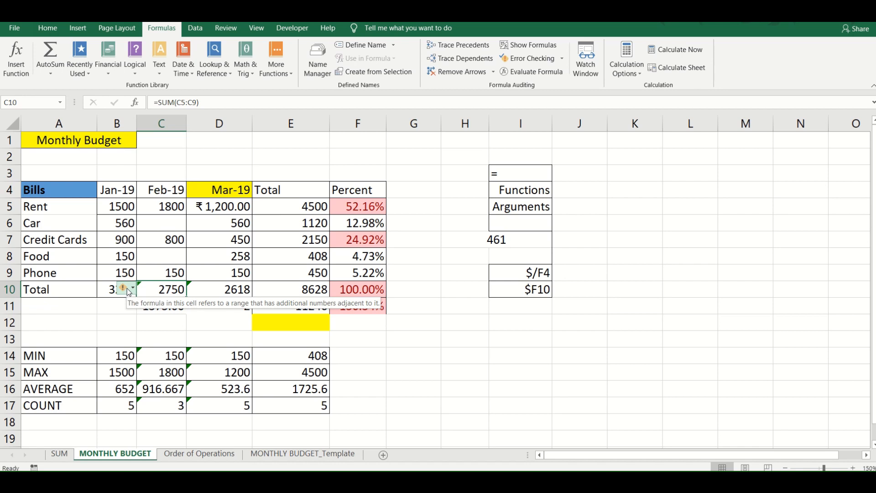
pyautogui.click(126, 289)
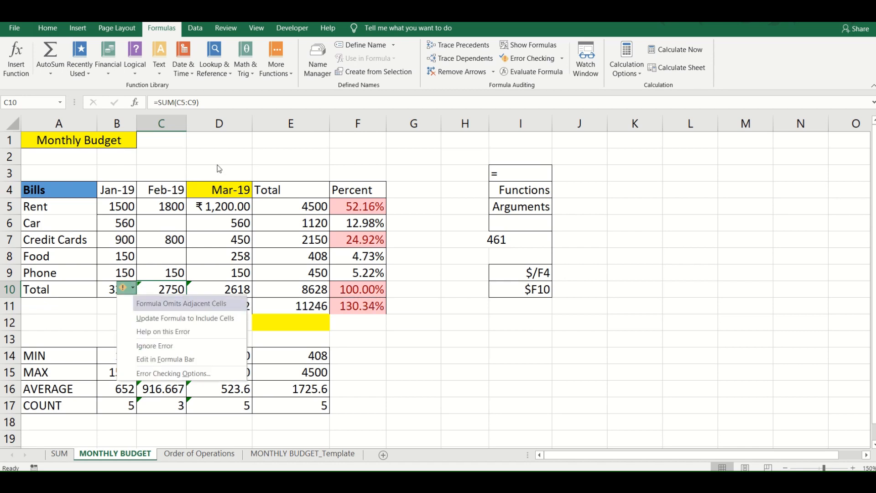
pyautogui.click(365, 27)
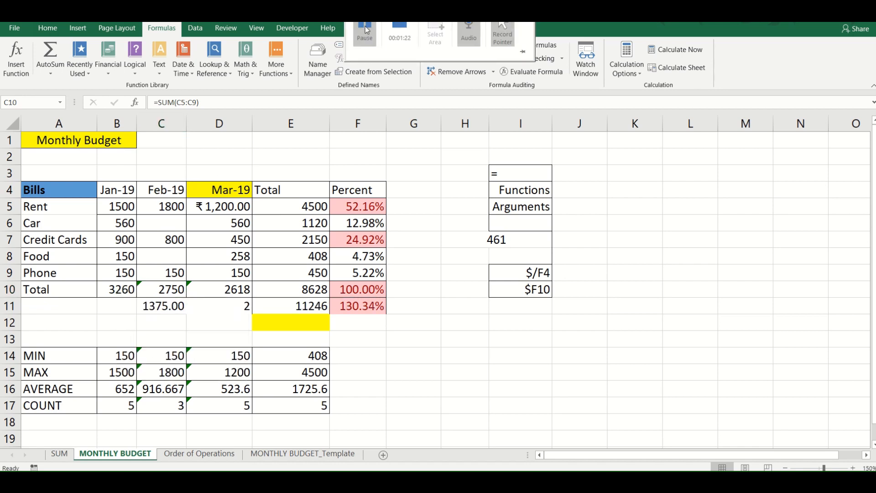
pyautogui.click(140, 289)
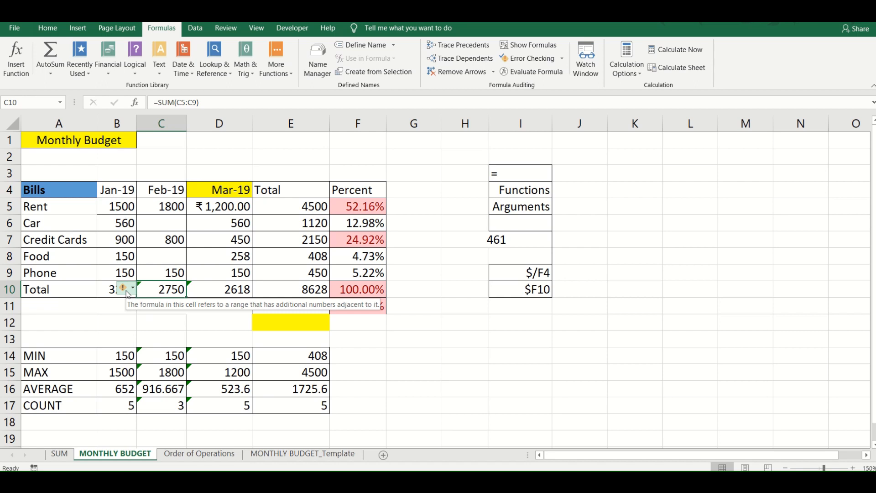
pyautogui.click(128, 292)
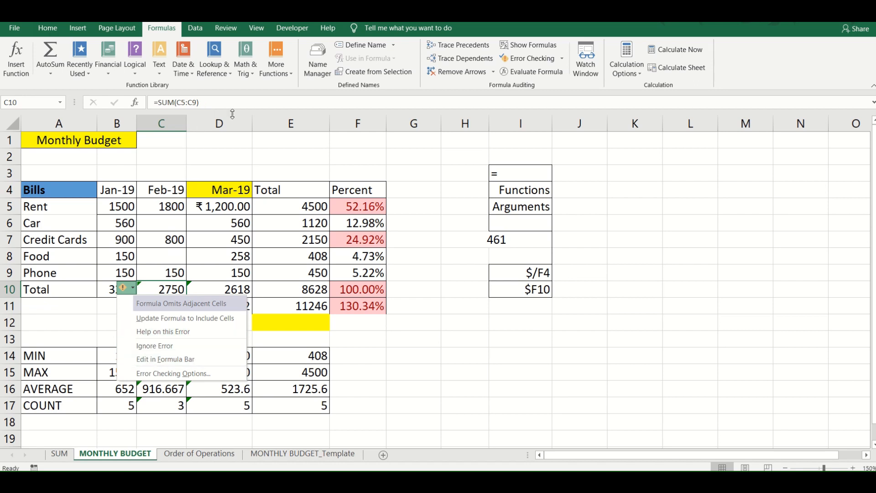
pyautogui.click(169, 350)
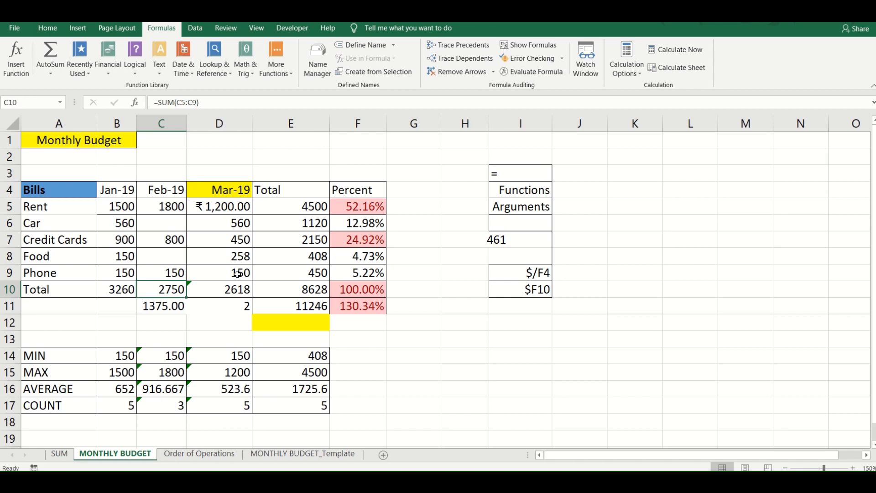
# - On the Order of Operations sheet, calculate the bill's subtotal in C6 with =SUM(C3:C5)
pyautogui.click(181, 452)
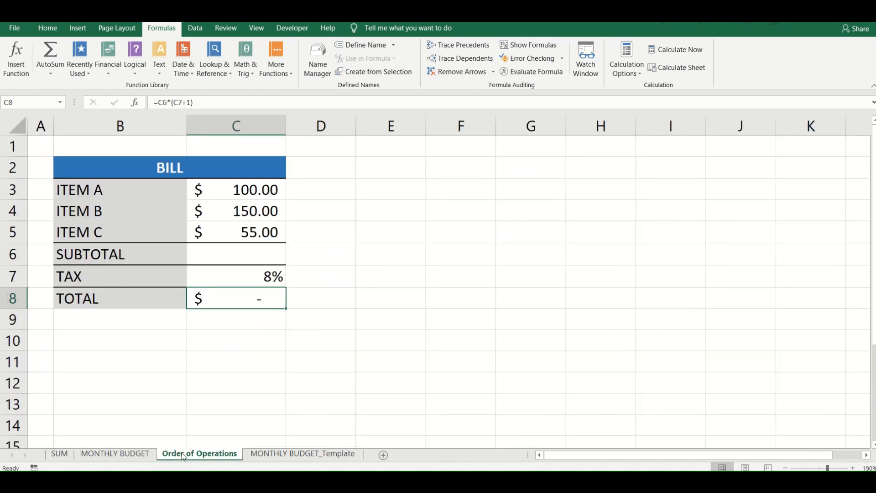
pyautogui.click(236, 249)
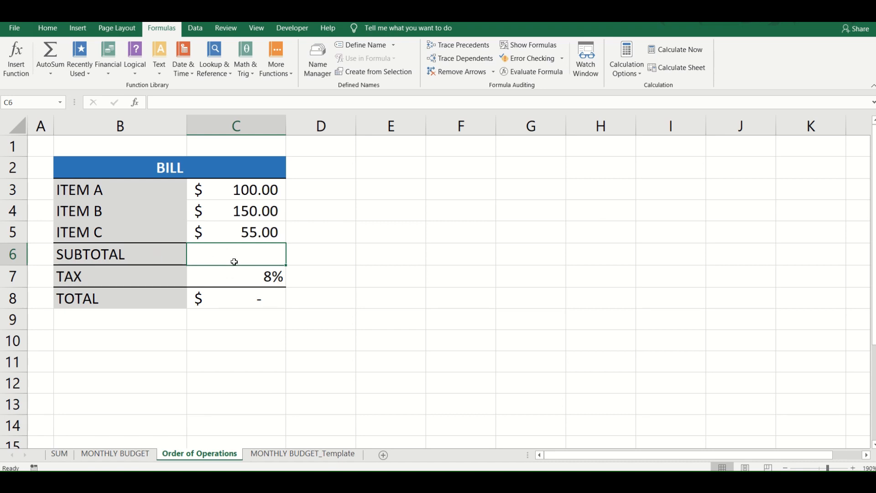
pyautogui.write('=')
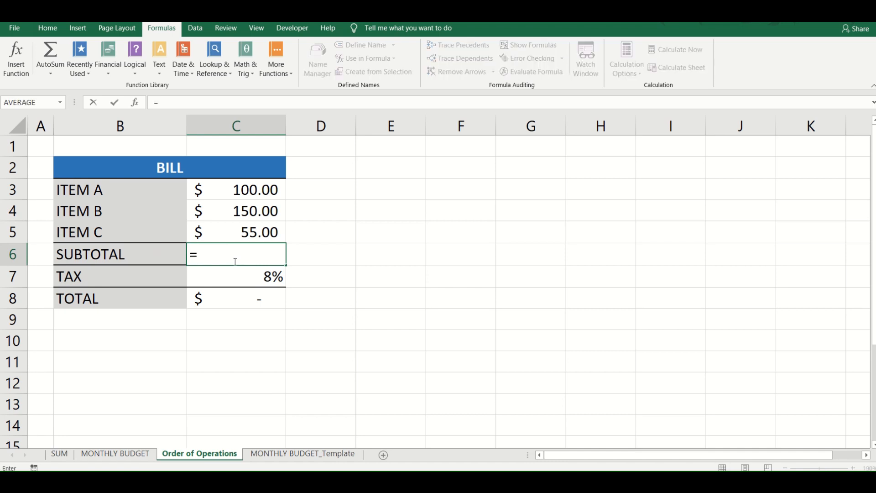
pyautogui.write('sum(')
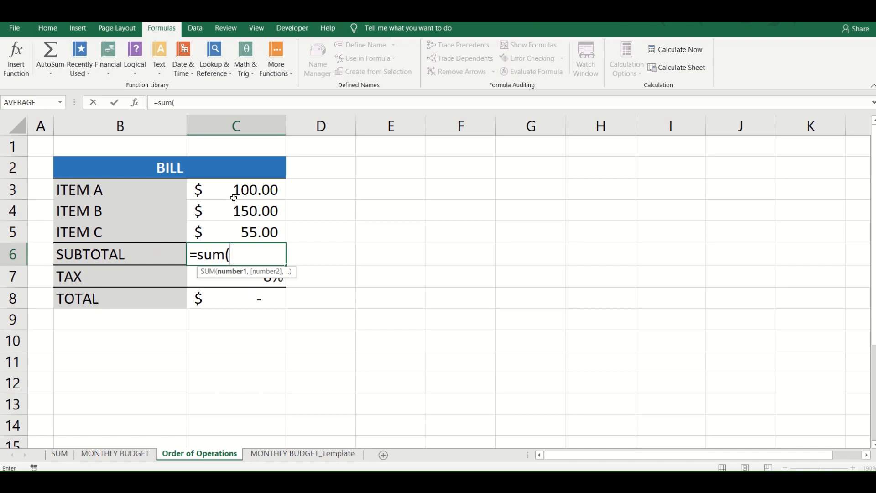
pyautogui.moveTo(235, 192); pyautogui.dragTo(233, 237)
pyautogui.write(')')
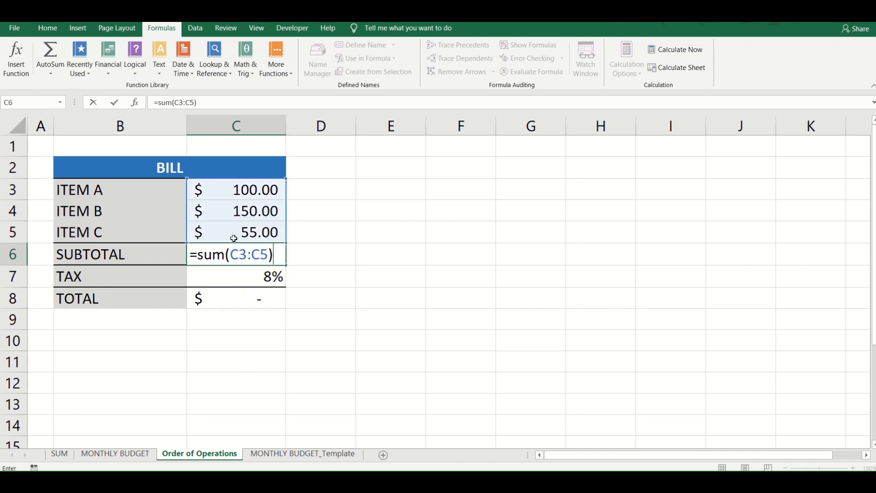
pyautogui.press('Return')
# - Replace the bill's total formula in C8 with =C6*C7+1
pyautogui.click(233, 304)
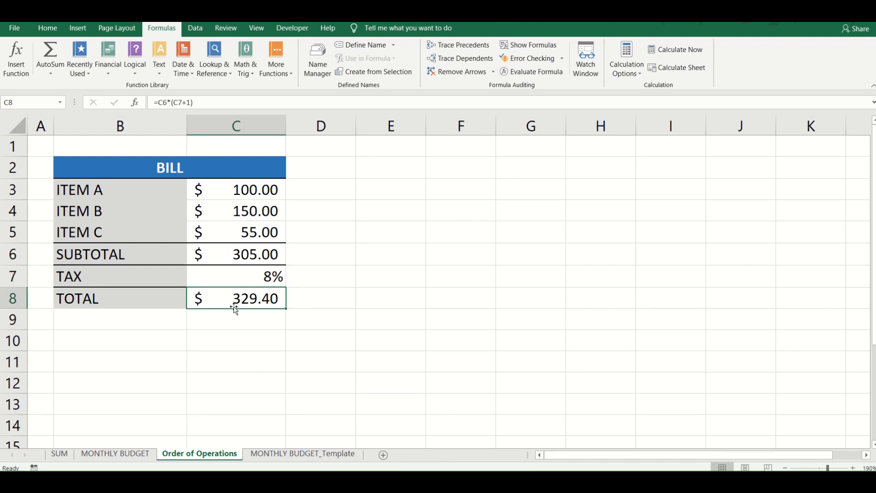
pyautogui.press('Delete')
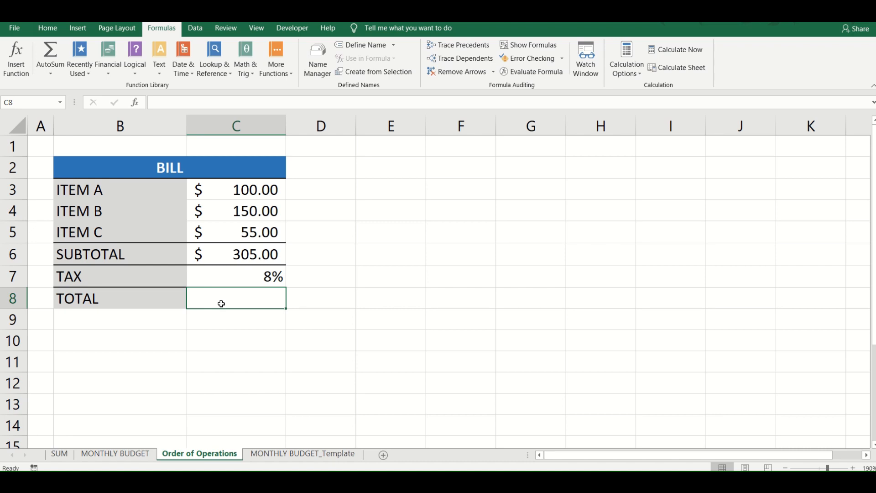
pyautogui.write('=')
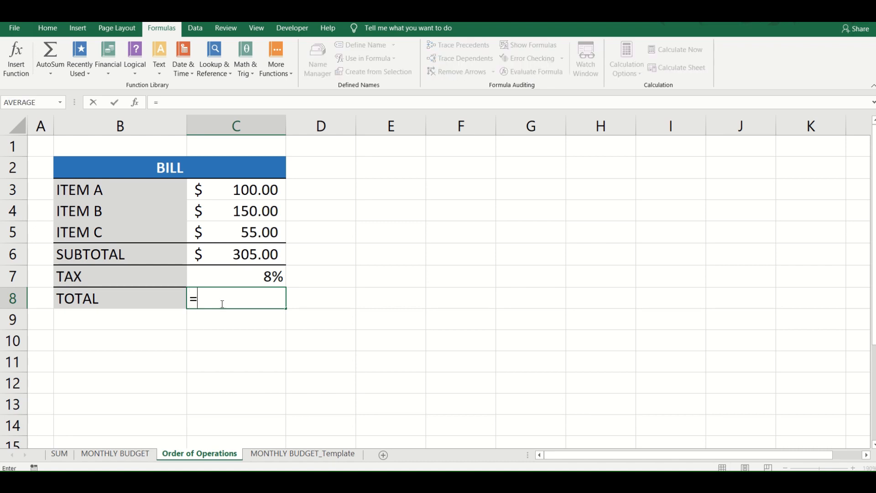
pyautogui.click(255, 253)
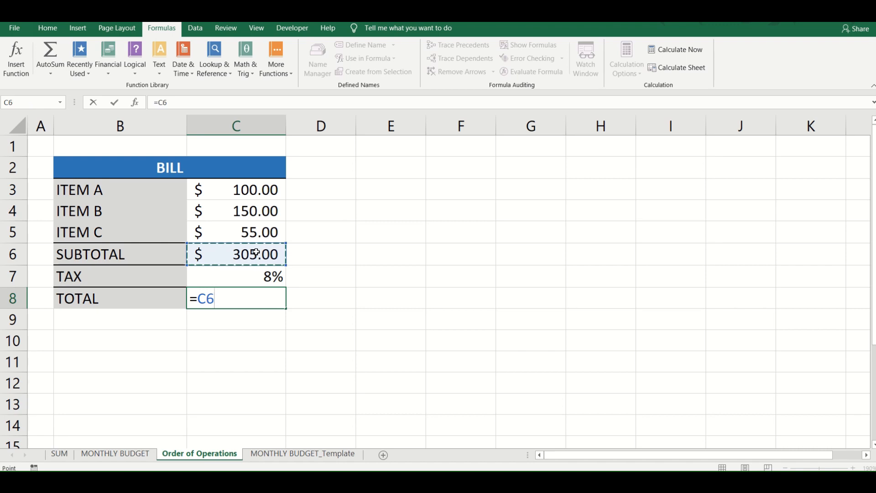
pyautogui.write('*')
pyautogui.click(250, 279)
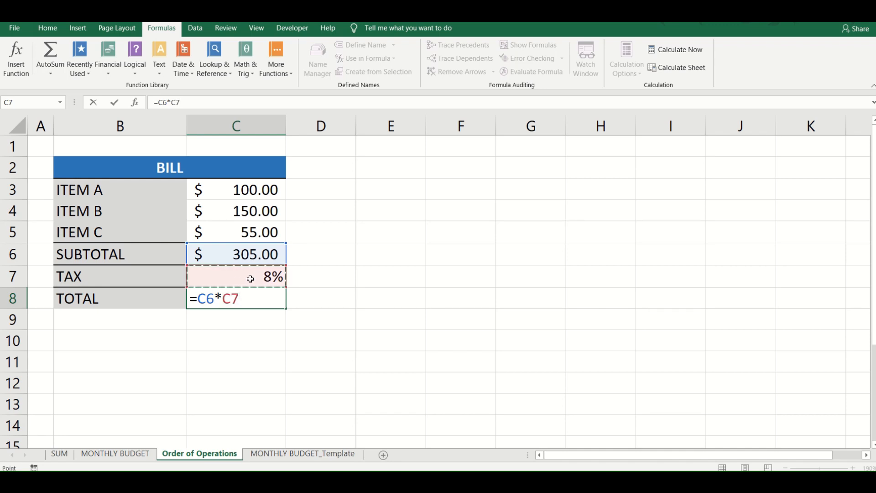
pyautogui.write('+1')
pyautogui.press('Return')
pyautogui.press('Up')
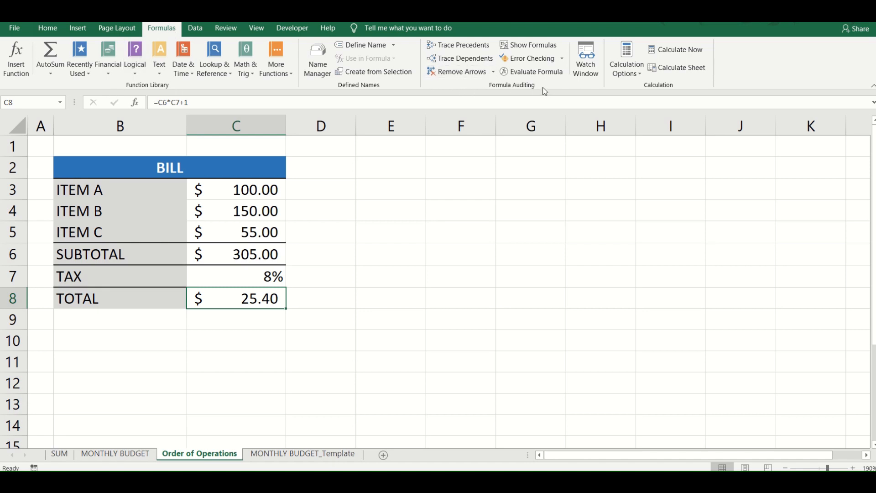
# - Step through the calculation of the total in C8 with Evaluate Formula, leaving the final addition unevaluated, and close the evaluation
pyautogui.click(538, 75)
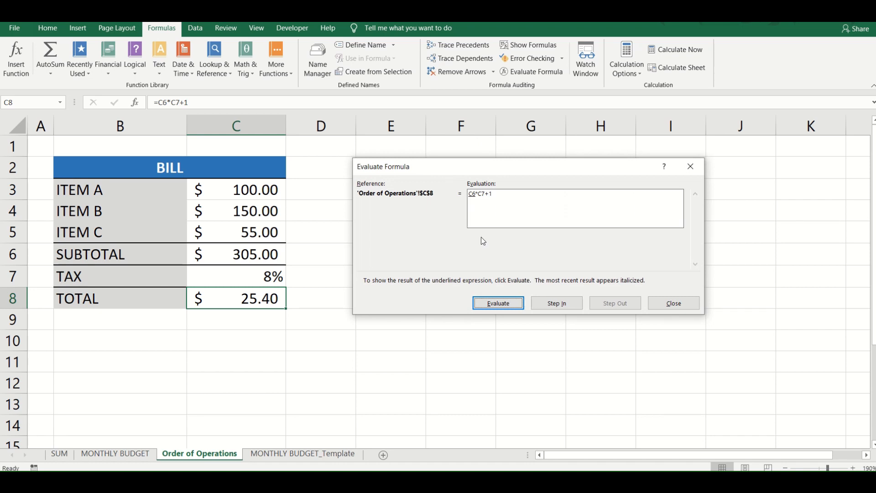
pyautogui.click(481, 304)
pyautogui.click(489, 303)
pyautogui.click(491, 304)
pyautogui.click(665, 308)
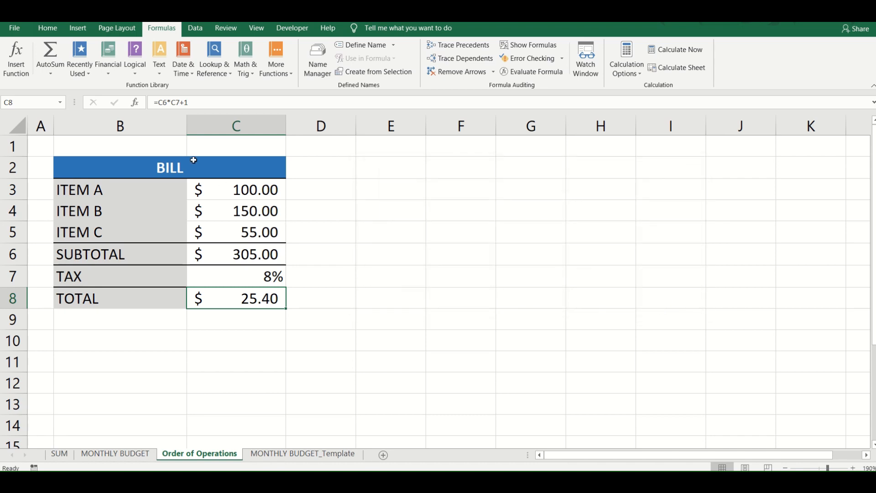
# - Add parentheses around the tax addition in C8 so the total formula reads =C6*(C7+1)
pyautogui.click(172, 103)
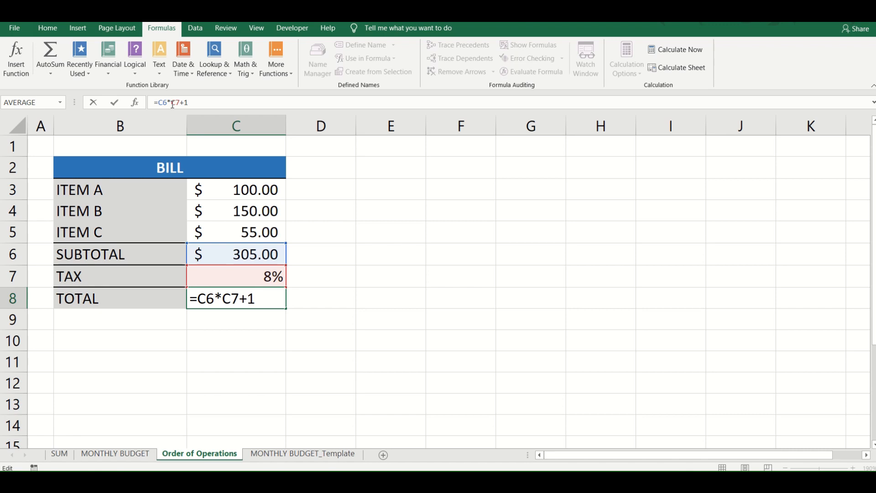
pyautogui.write('(C7+1)')
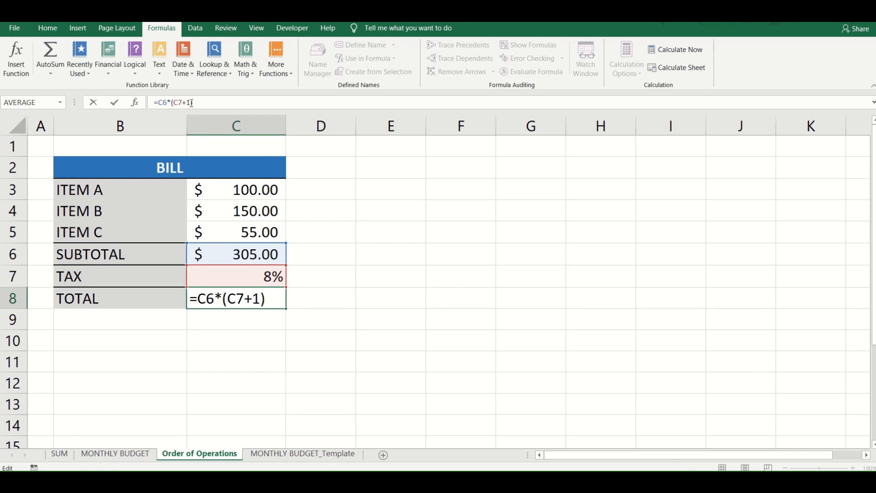
pyautogui.press('Return')
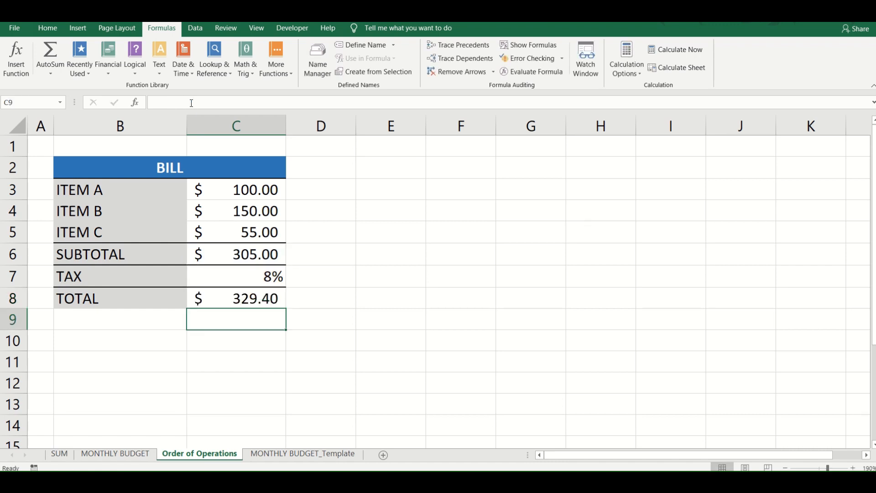
pyautogui.press('Up')
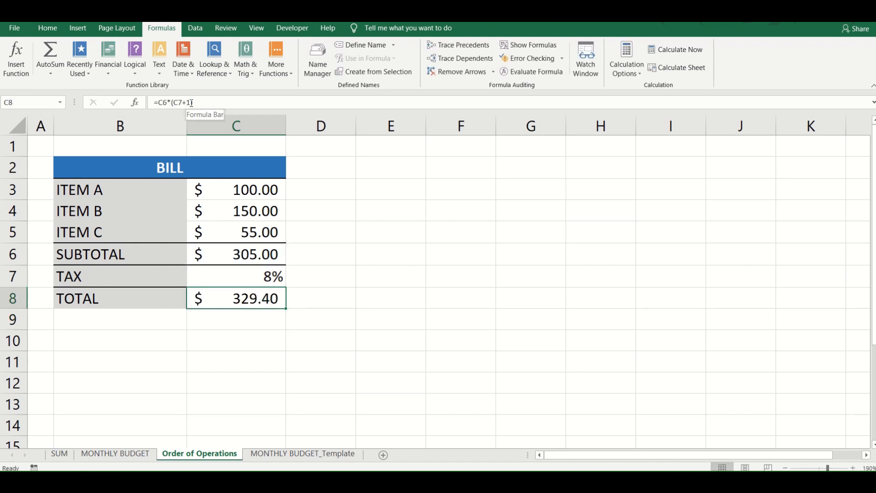
# - Evaluate the parenthesised total formula in C8 step by step through to its result, then close the evaluation
pyautogui.click(547, 76)
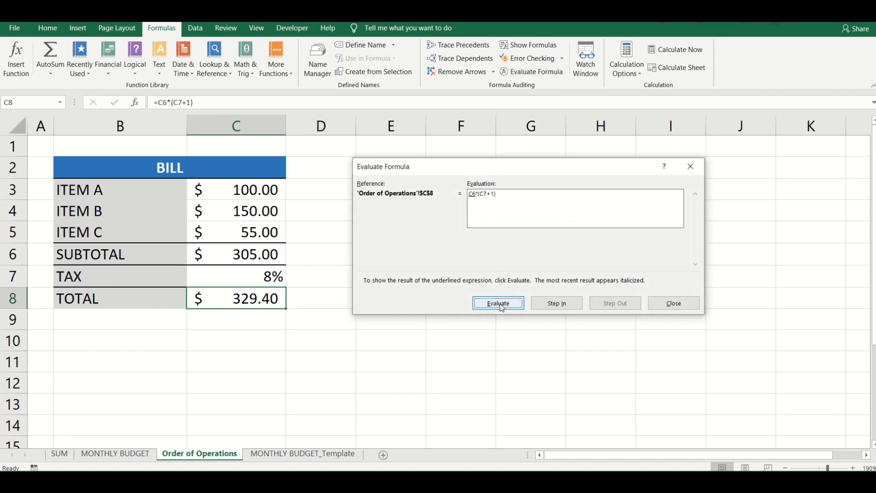
pyautogui.click(502, 306)
pyautogui.click(498, 304)
pyautogui.click(509, 304)
pyautogui.click(510, 304)
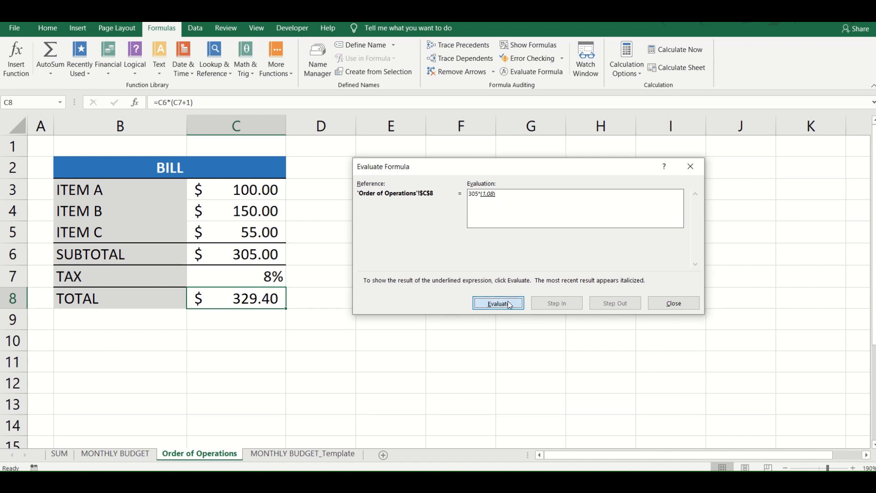
pyautogui.click(509, 305)
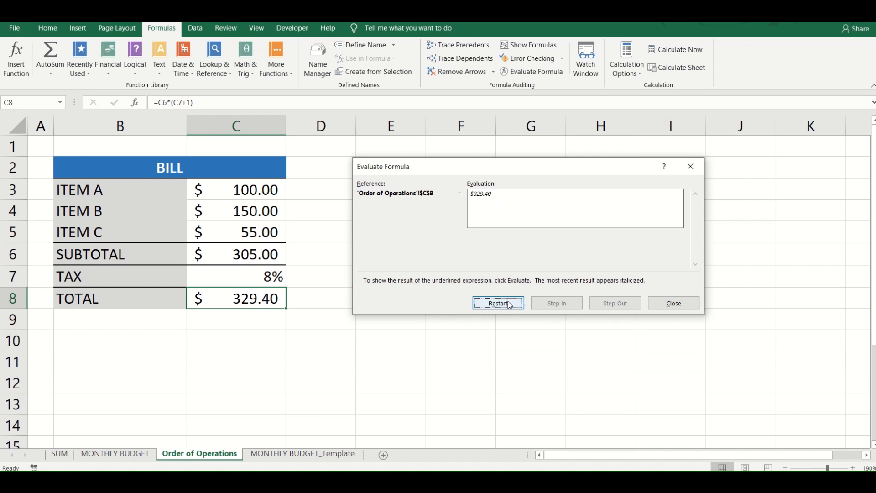
pyautogui.click(674, 304)
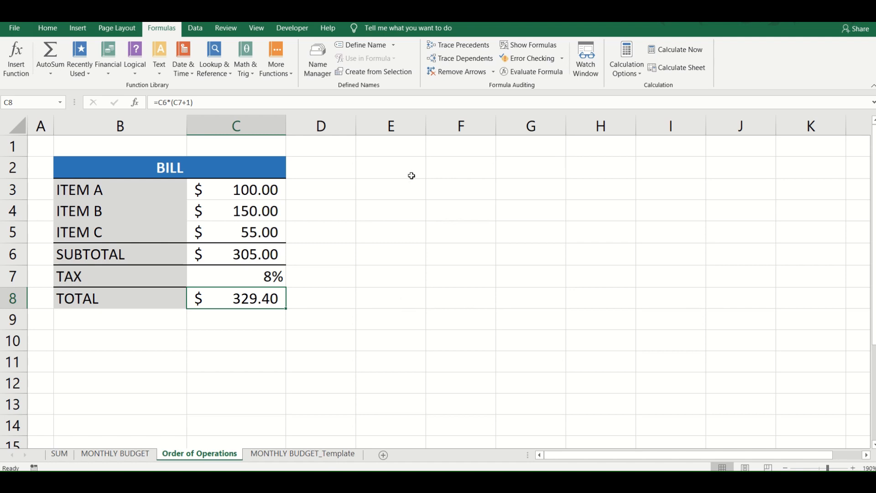
# - On the MONTHLY BUDGET sheet, use AutoSum in B11 to add up the January range B5:B10
pyautogui.moveTo(372, 36)
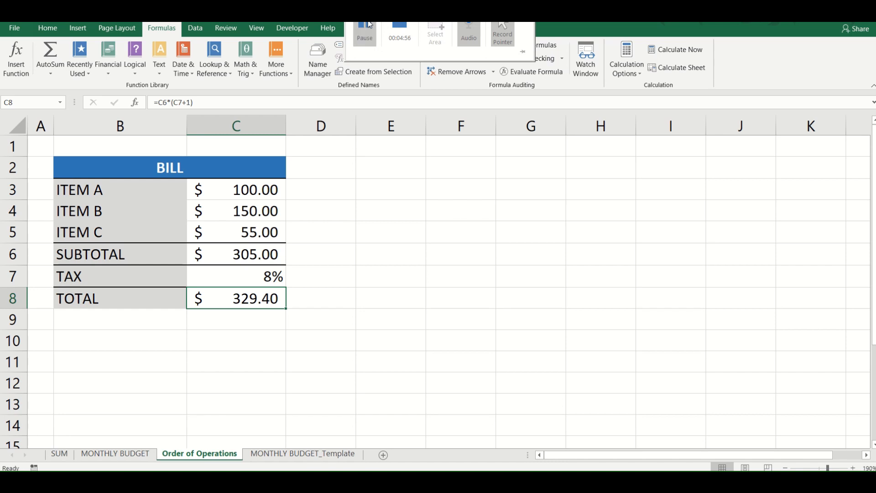
pyautogui.click(135, 455)
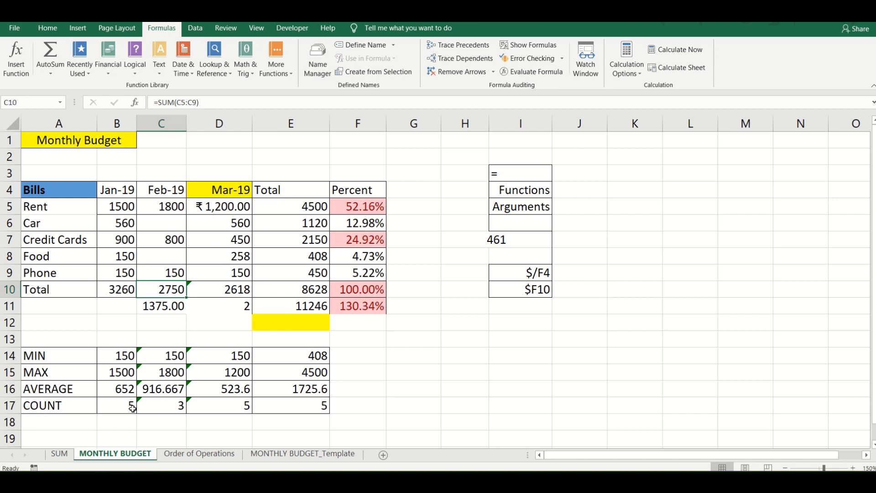
pyautogui.click(113, 304)
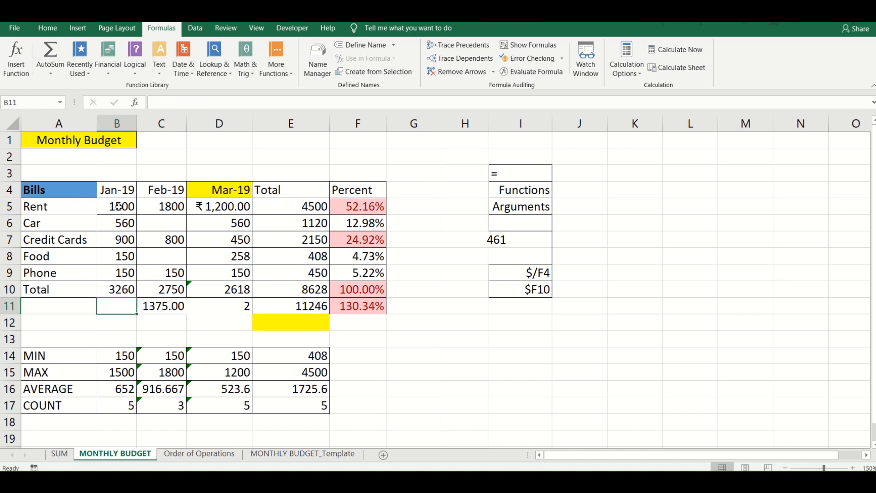
pyautogui.moveTo(117, 207); pyautogui.dragTo(118, 290)
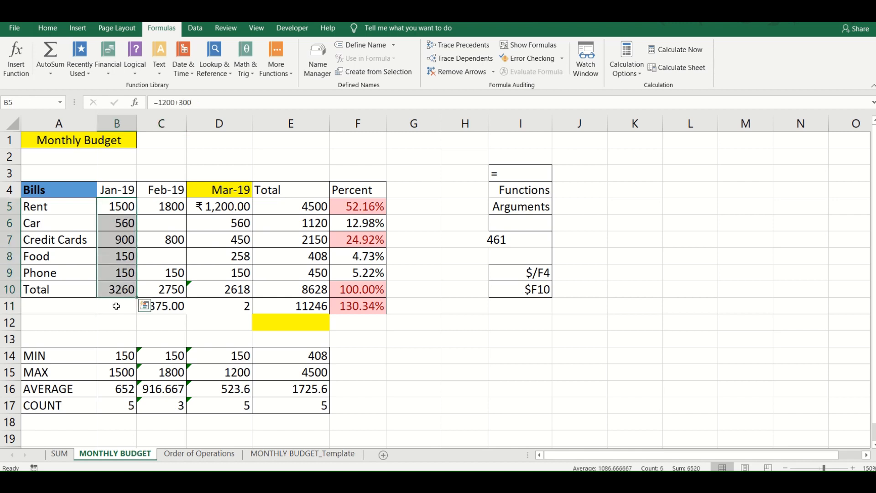
pyautogui.click(116, 306)
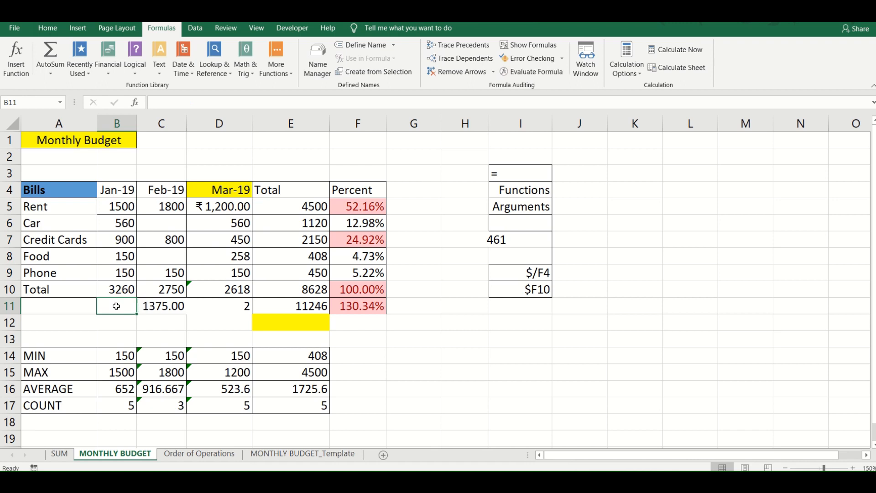
pyautogui.click(51, 34)
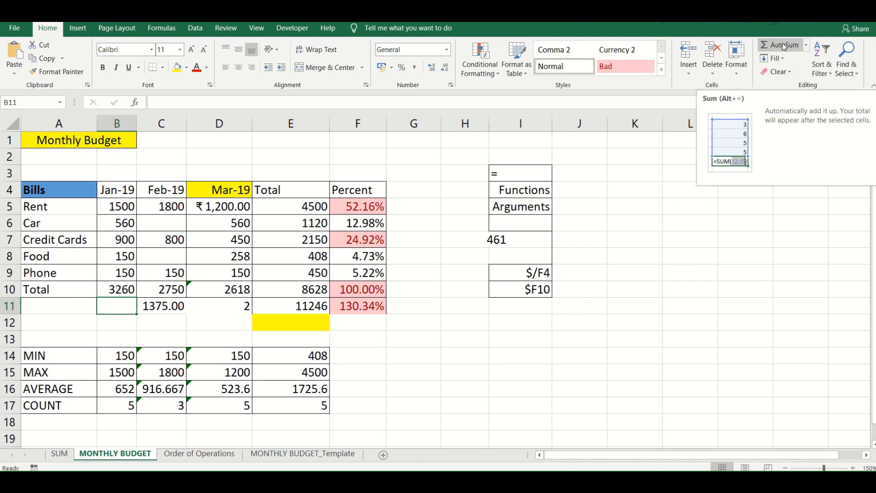
pyautogui.click(151, 30)
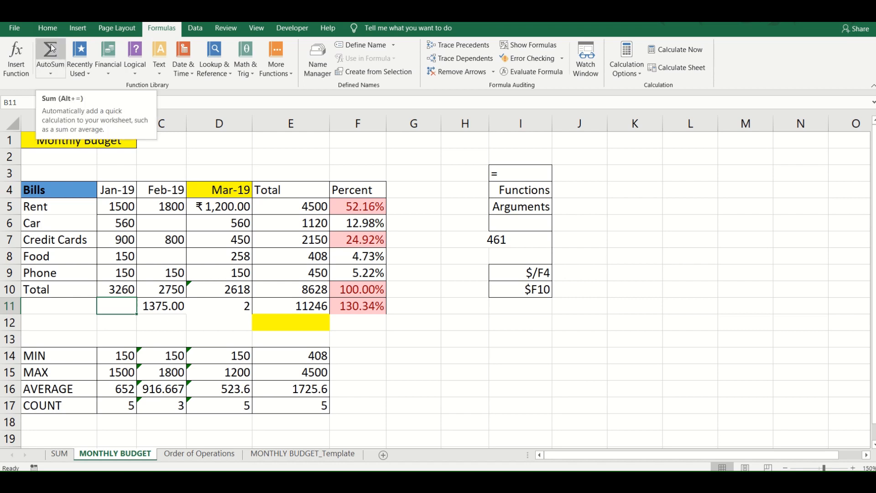
pyautogui.click(44, 70)
pyautogui.moveTo(131, 288); pyautogui.dragTo(125, 207)
pyautogui.press('Return')
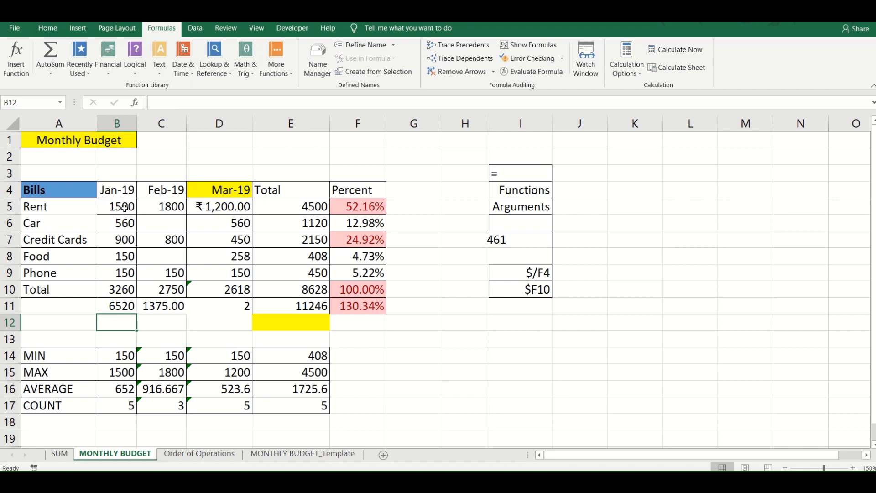
pyautogui.click(57, 68)
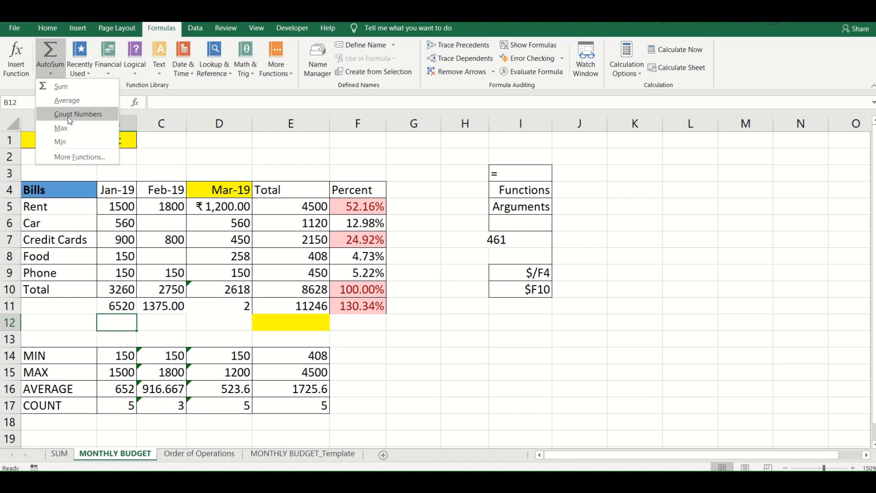
pyautogui.click(172, 316)
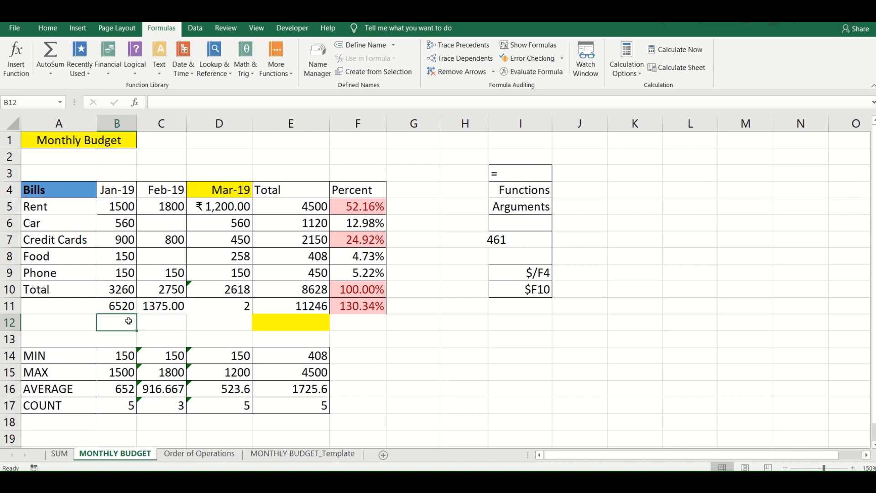
pyautogui.write('++++++++++++++++++++++')
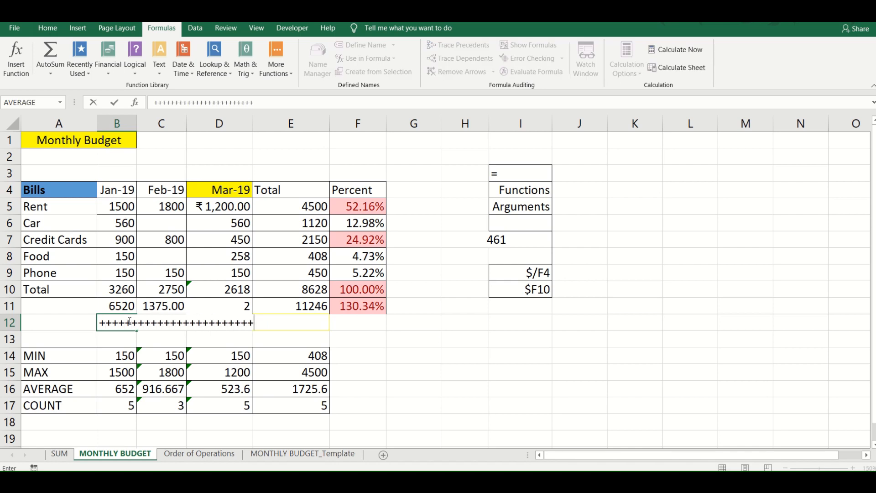
pyautogui.press('BackSpace')
pyautogui.press('BackSpace')
pyautogui.press('BackSpace')
pyautogui.press('BackSpace')
pyautogui.press('BackSpace')
pyautogui.press('BackSpace')
pyautogui.press('BackSpace')
pyautogui.press('BackSpace')
pyautogui.press('BackSpace')
pyautogui.press('BackSpace')
pyautogui.press('BackSpace')
pyautogui.press('BackSpace')
pyautogui.press('BackSpace')
pyautogui.press('BackSpace')
pyautogui.press('BackSpace')
pyautogui.press('BackSpace')
pyautogui.press('BackSpace')
pyautogui.press('BackSpace')
pyautogui.press('BackSpace')
pyautogui.press('BackSpace')
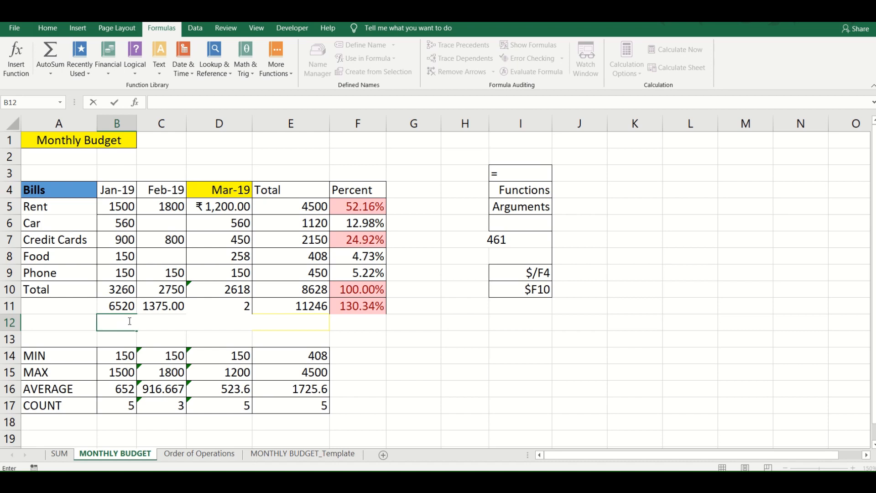
pyautogui.press('Escape')
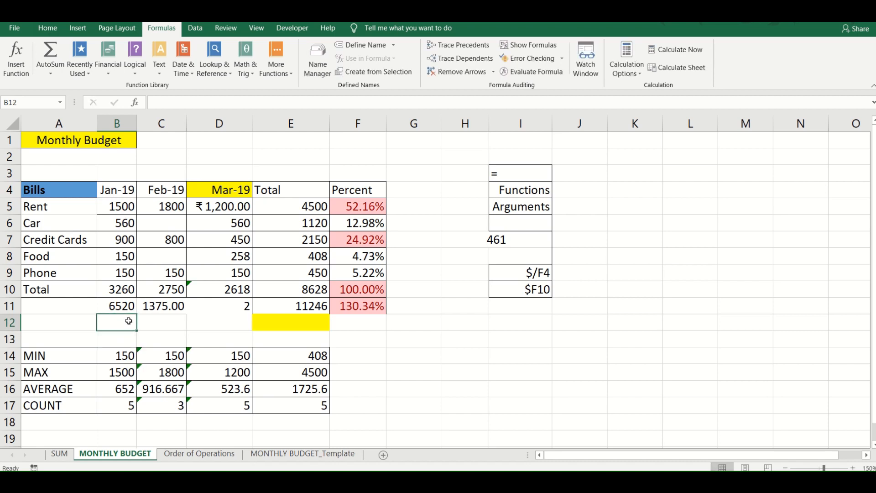
# - Try moving the March values from D5:D10 to H9:H14, and move them back to D5:D10
pyautogui.scroll(1, 129, 321)
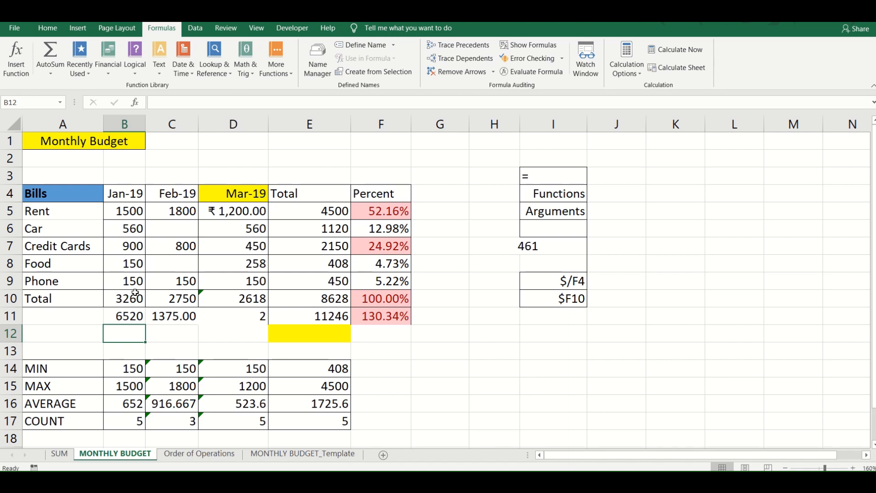
pyautogui.moveTo(236, 213); pyautogui.dragTo(234, 303)
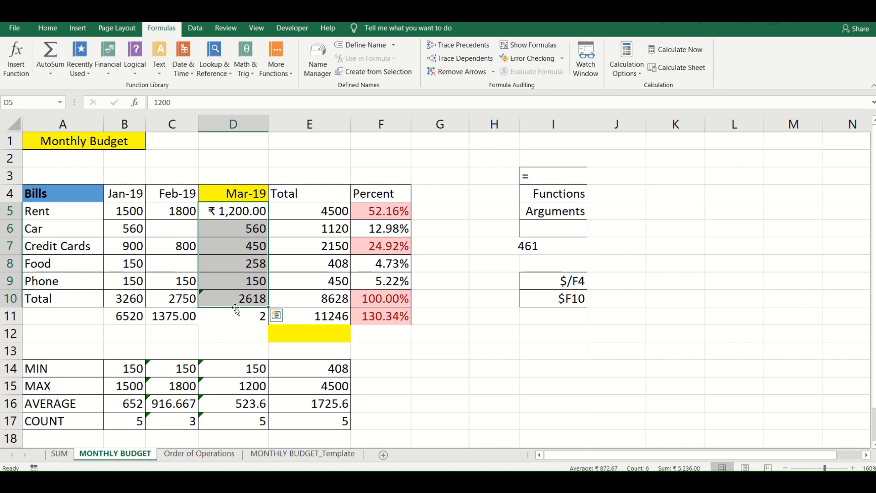
pyautogui.moveTo(237, 310); pyautogui.dragTo(470, 362)
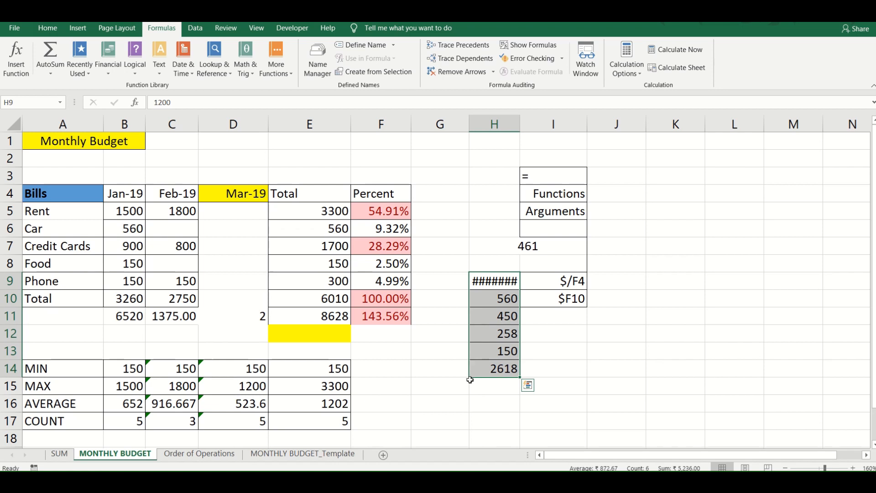
pyautogui.moveTo(476, 380); pyautogui.dragTo(252, 291)
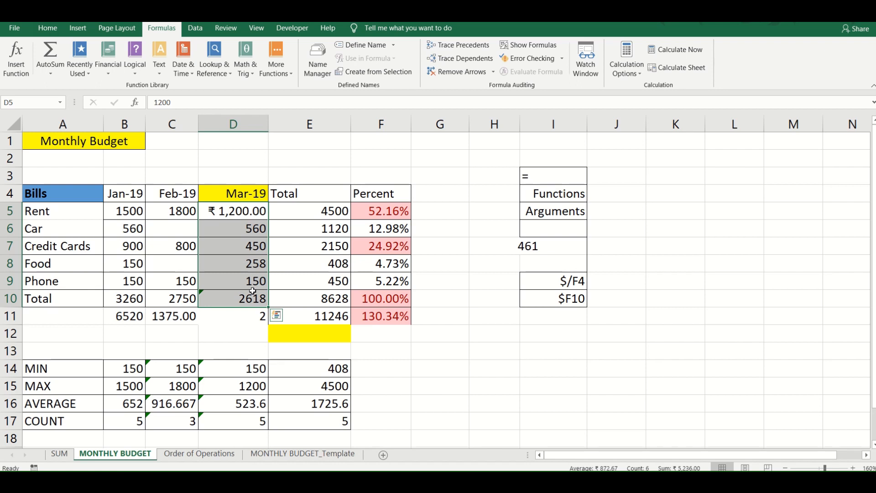
# - Add a new blank worksheet directly after the MONTHLY BUDGET sheet
pyautogui.click(383, 456)
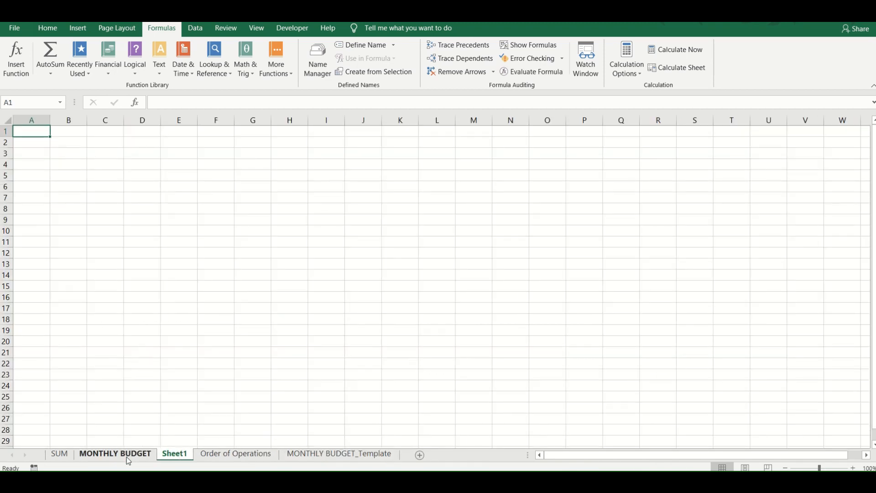
# - Return to the MONTHLY BUDGET sheet
pyautogui.click(124, 456)
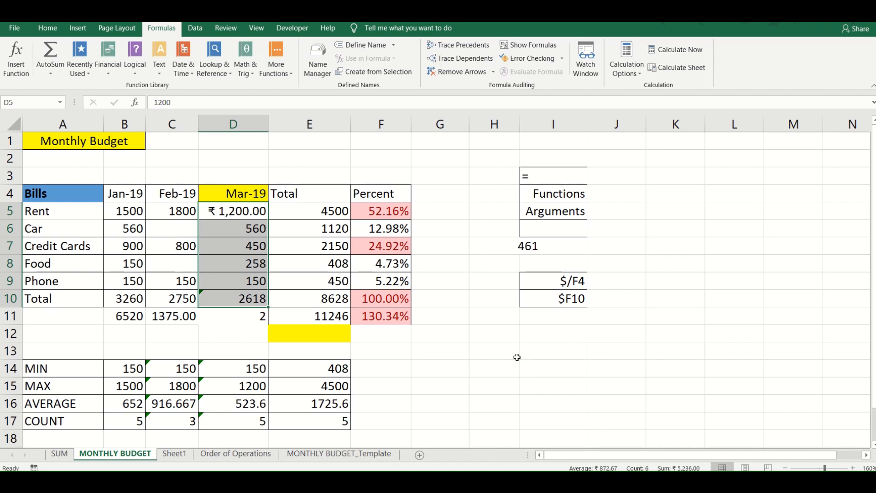
pyautogui.moveTo(440, 23)
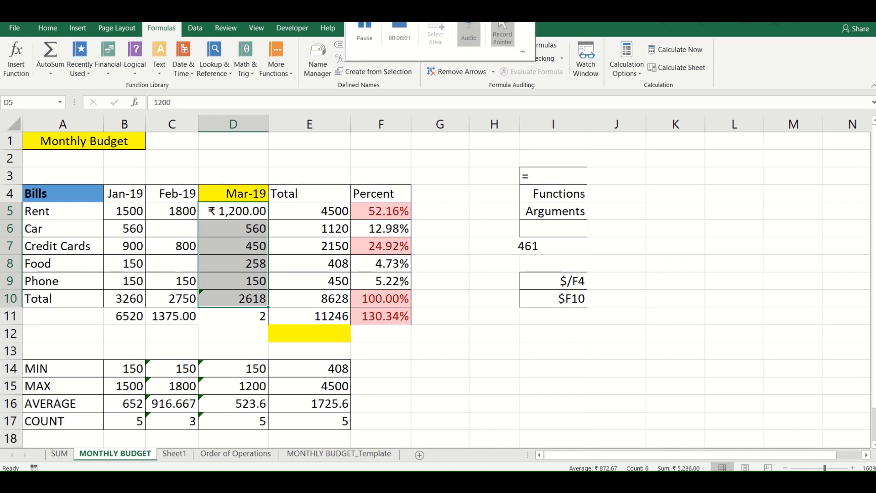
pyautogui.click(364, 32)
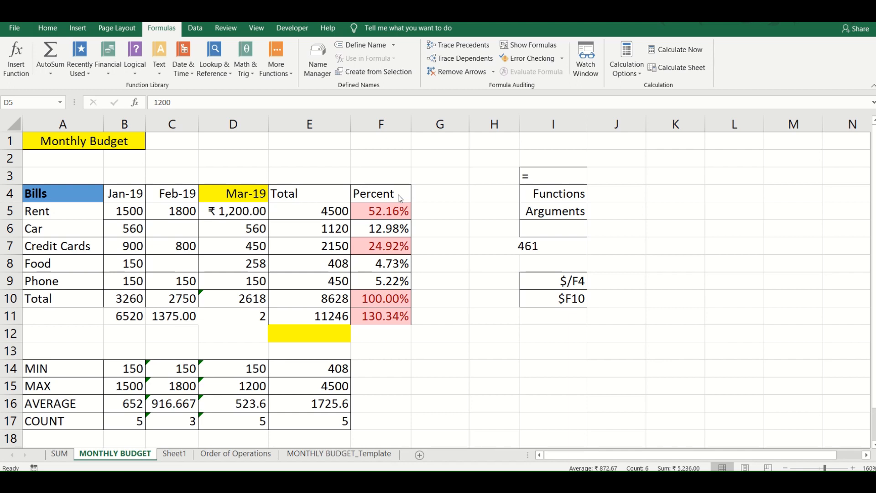
# - Insert a blank column at G and a blank row at 12 in the Monthly Budget sheet
pyautogui.click(452, 122)
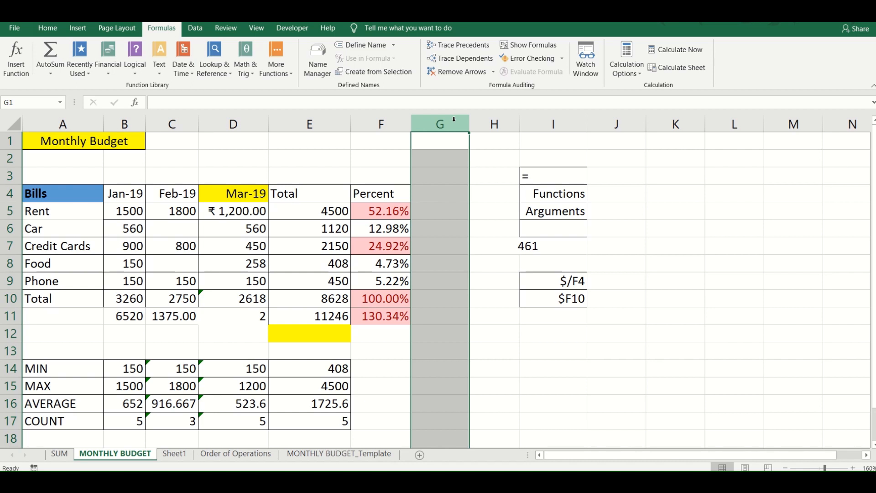
pyautogui.hotkey('ctrl', 'shift', '+')
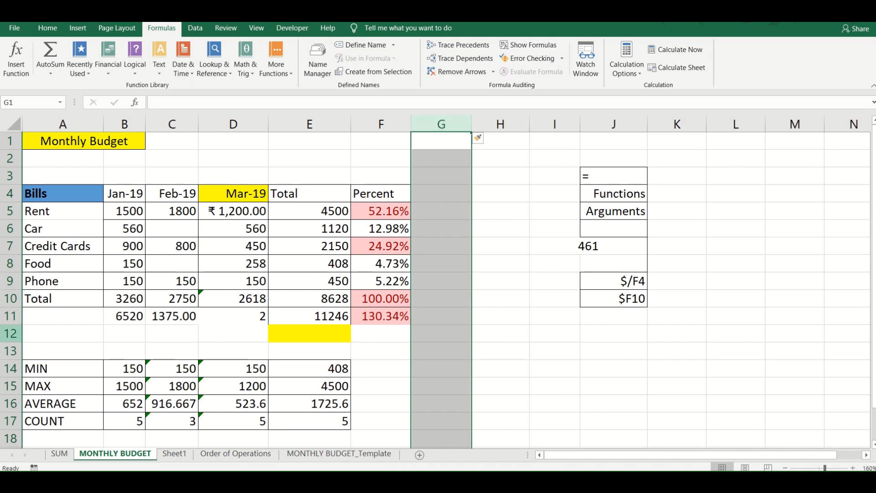
pyautogui.click(2, 332)
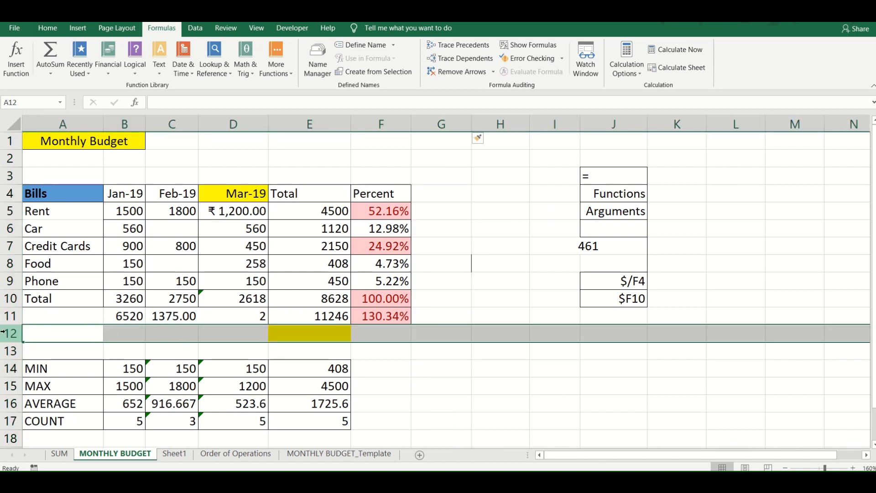
pyautogui.hotkey('ctrl', 'shift', '+')
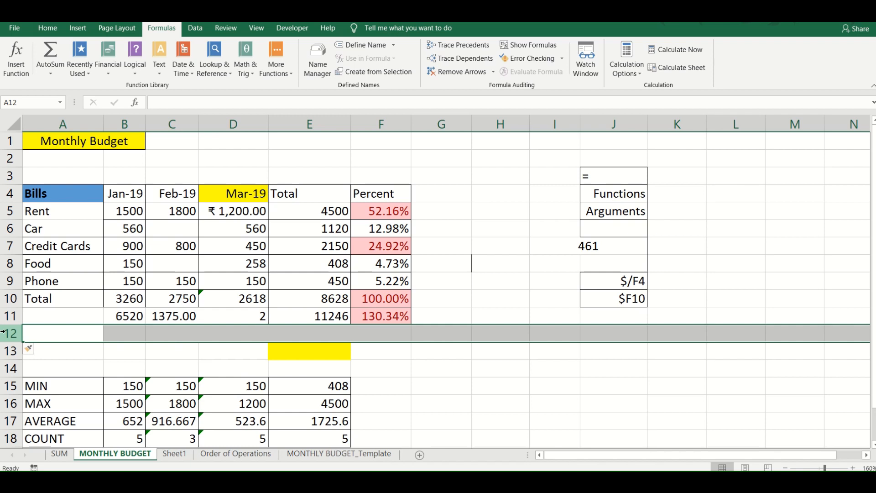
# - Delete the blank row 12 and the blank column G that were just inserted
pyautogui.hotkey('ctrl', '-')
pyautogui.moveTo(5, 333); pyautogui.dragTo(9, 315)
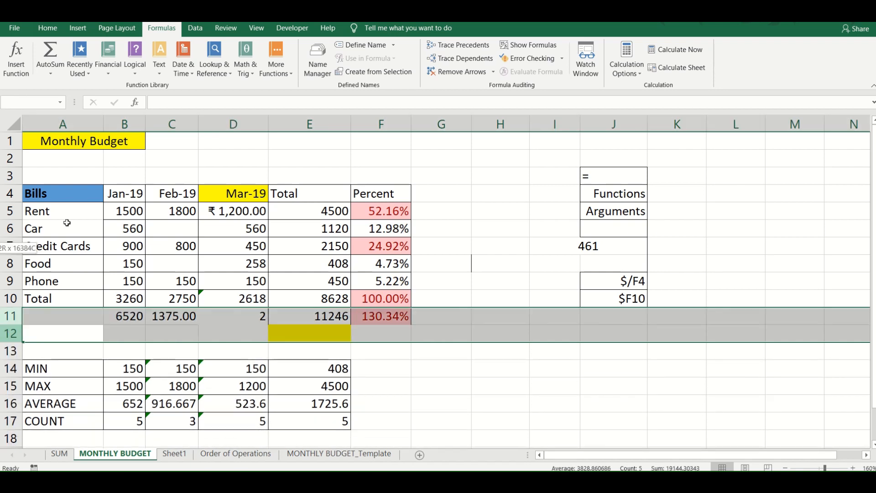
pyautogui.moveTo(67, 222); pyautogui.dragTo(153, 128)
pyautogui.click(243, 154)
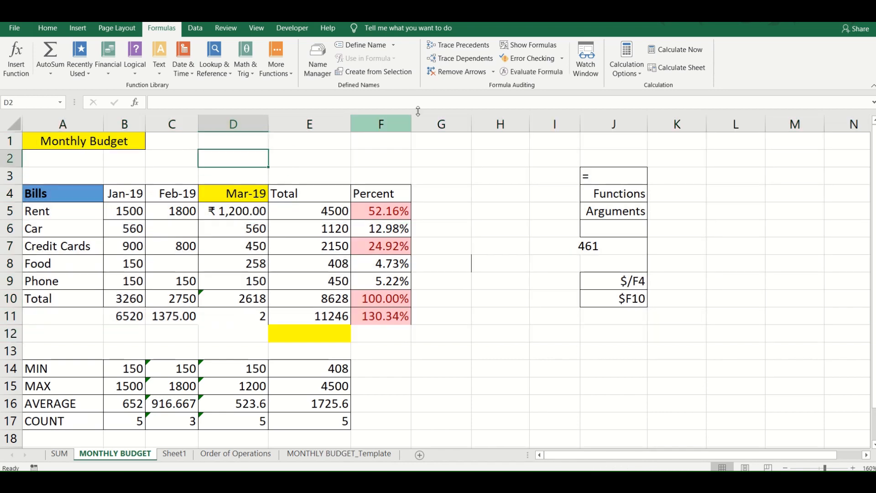
pyautogui.click(453, 122)
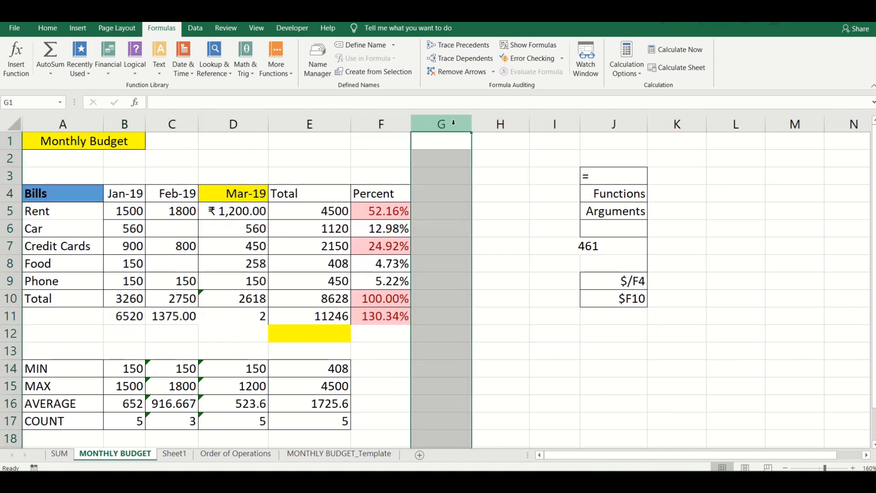
pyautogui.hotkey('ctrl', '-')
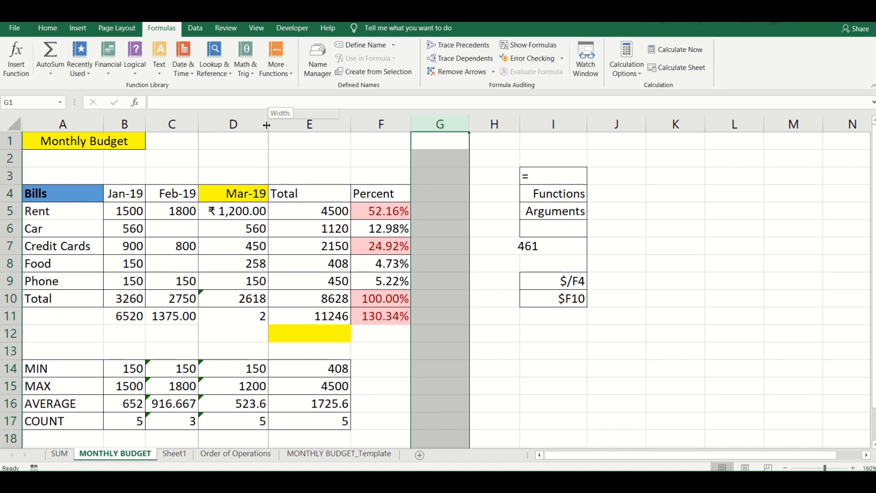
# - Narrow the Mar-19 column D until the Rent amount no longer fits, and widen it until ₹ 1,200.00 shows in full
pyautogui.moveTo(268, 125); pyautogui.dragTo(246, 125)
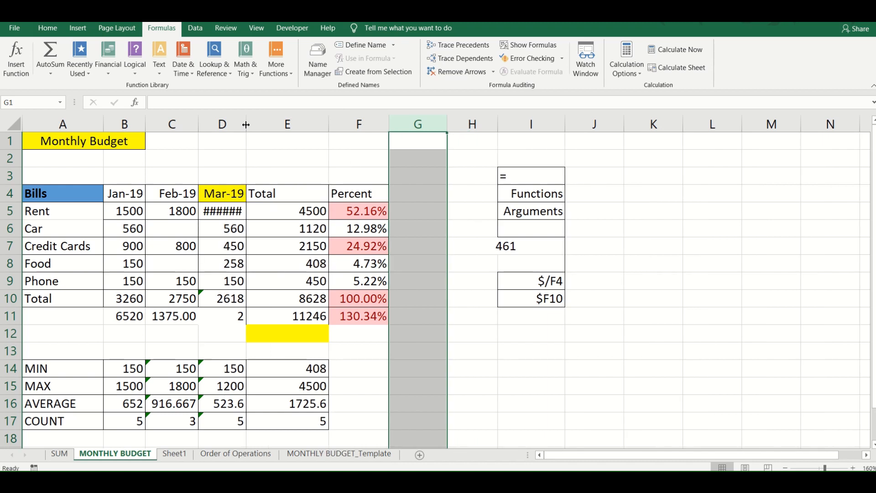
pyautogui.click(224, 208)
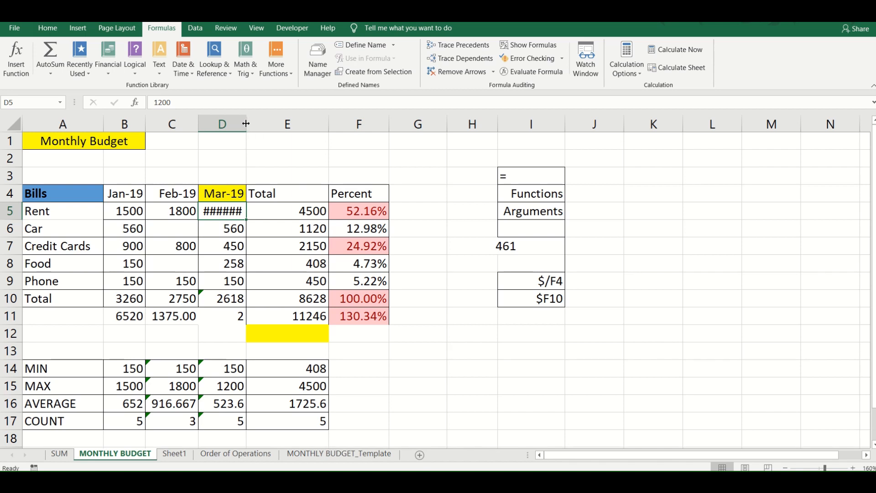
pyautogui.moveTo(244, 123); pyautogui.dragTo(264, 123)
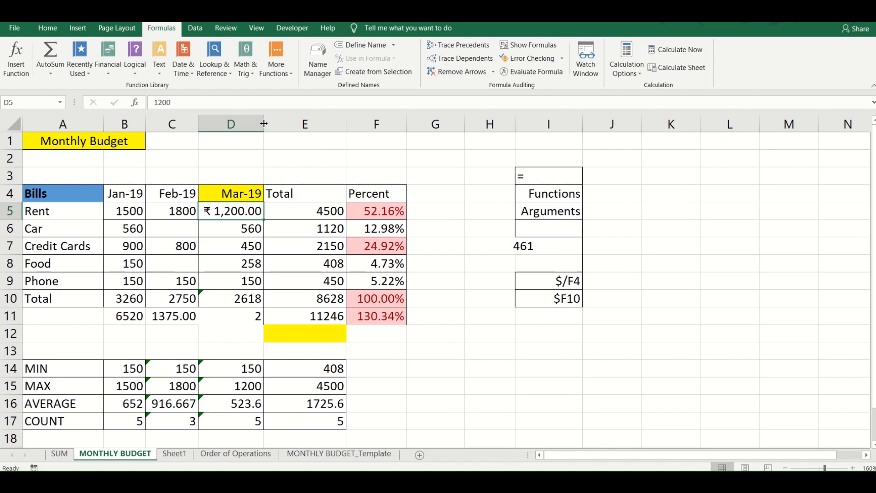
pyautogui.moveTo(264, 123); pyautogui.dragTo(235, 122)
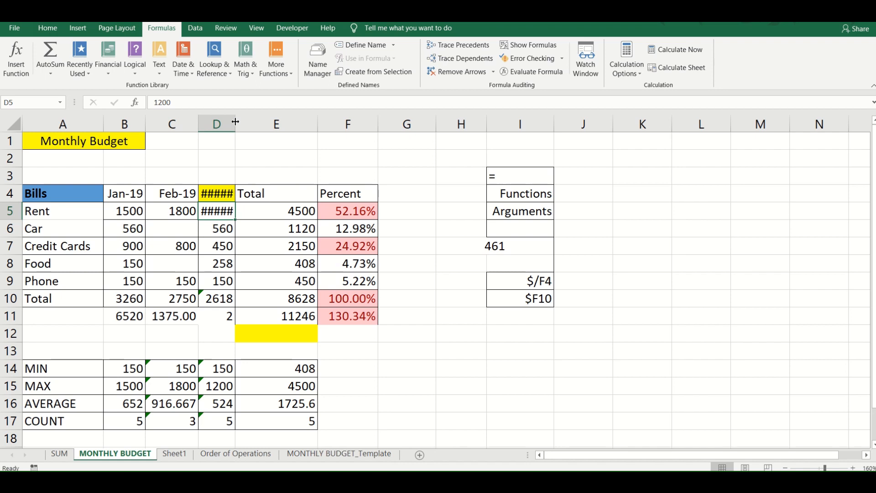
pyautogui.moveTo(235, 121); pyautogui.dragTo(261, 122)
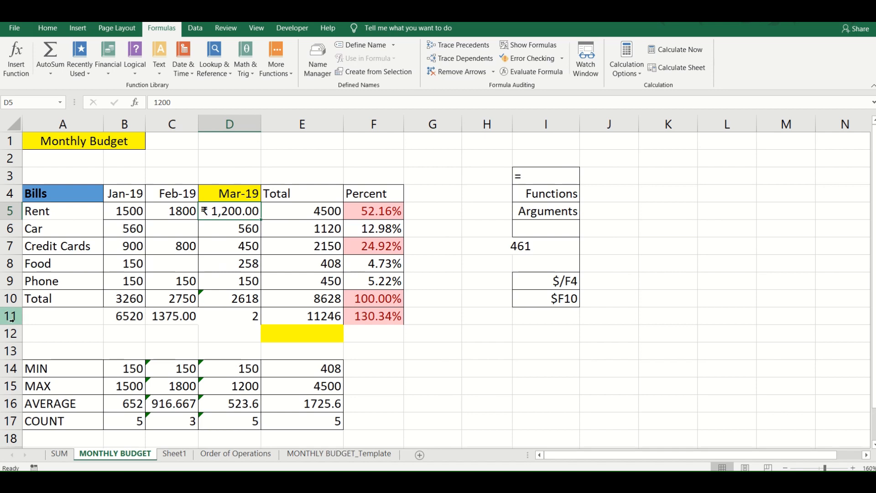
# - Enlarge row 11, and AutoFit columns E and F and row 11 to their contents
pyautogui.moveTo(13, 325); pyautogui.dragTo(21, 354)
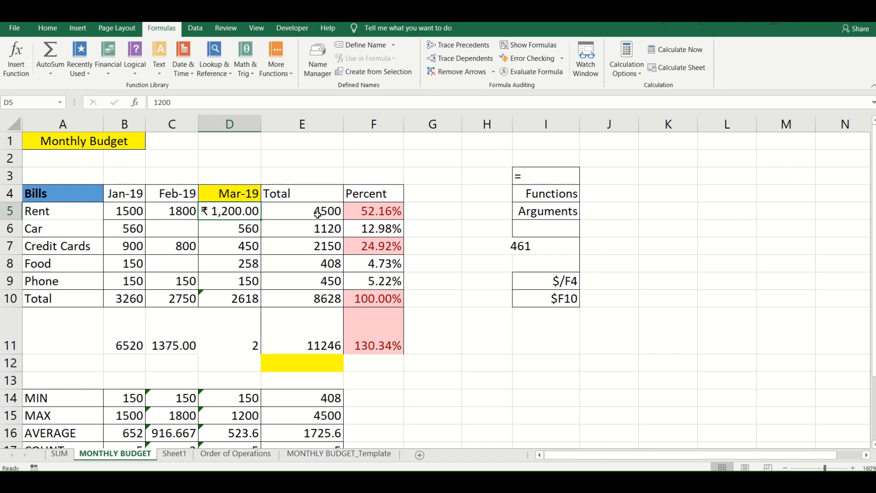
pyautogui.doubleClick(344, 126)
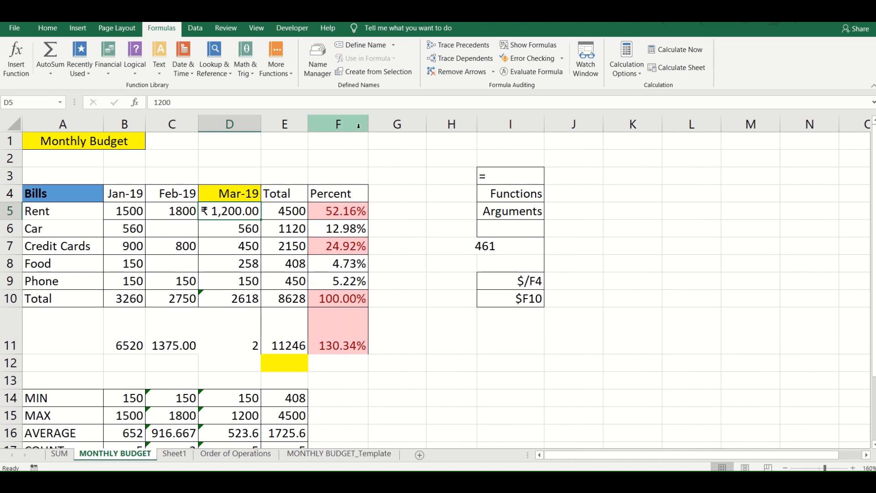
pyautogui.moveTo(367, 125); pyautogui.dragTo(368, 124)
pyautogui.doubleClick(368, 124)
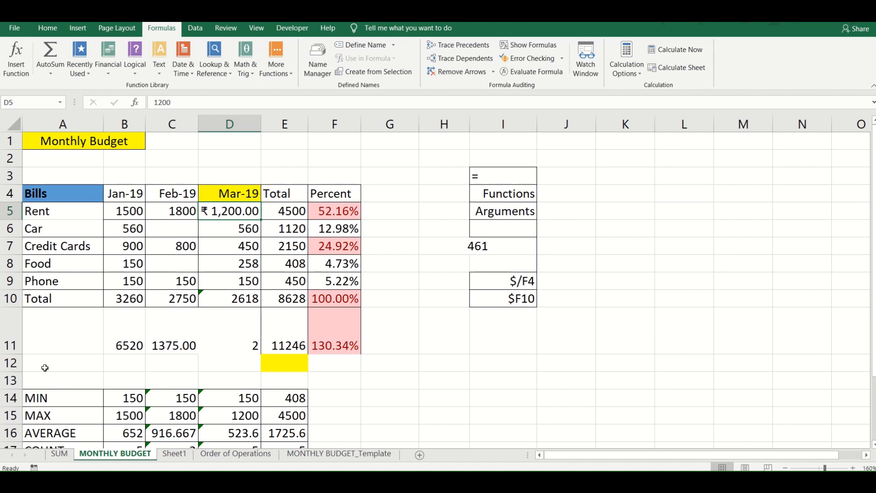
pyautogui.doubleClick(18, 354)
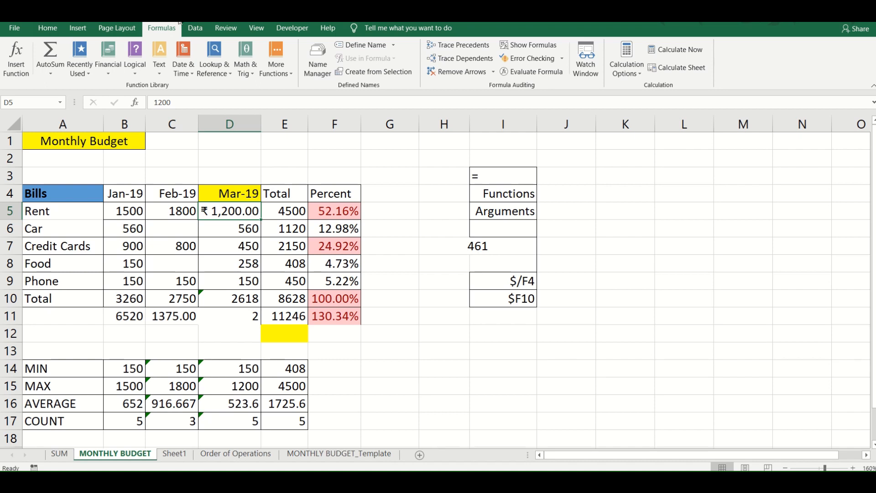
# - Try selecting whole columns F, B and C individually, and a range of columns starting at B
pyautogui.moveTo(365, 14)
pyautogui.click(365, 35)
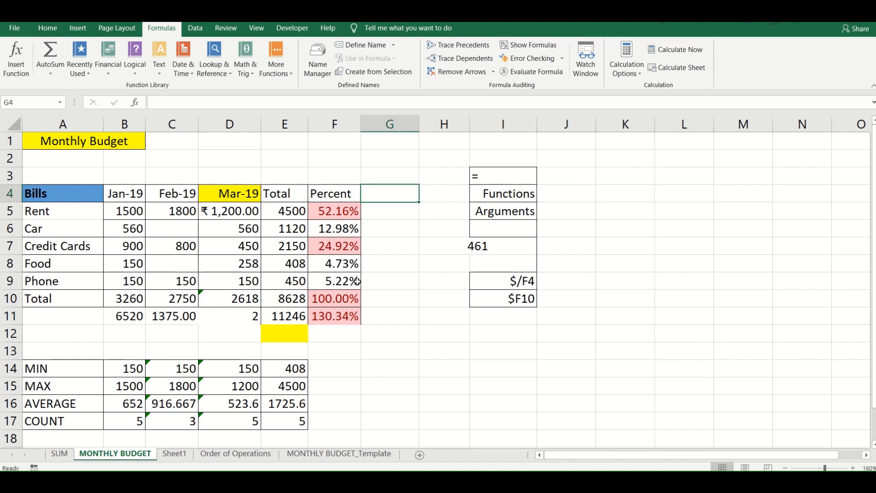
pyautogui.click(336, 115)
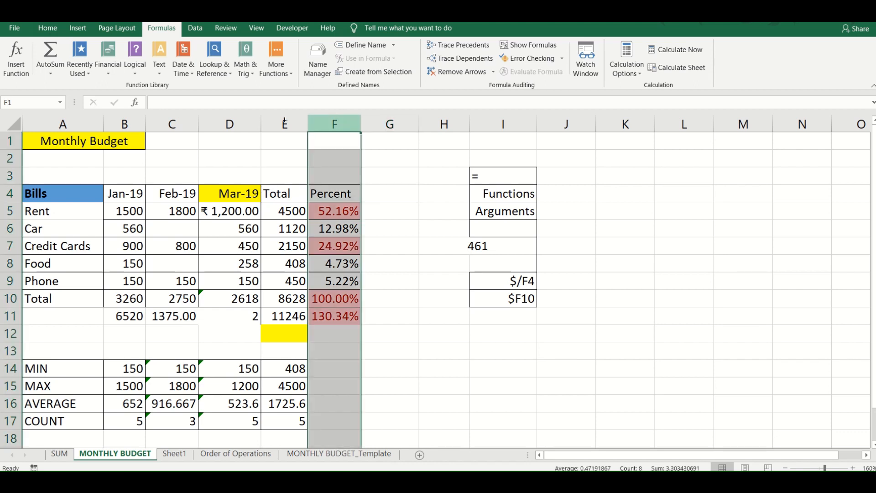
pyautogui.click(127, 125)
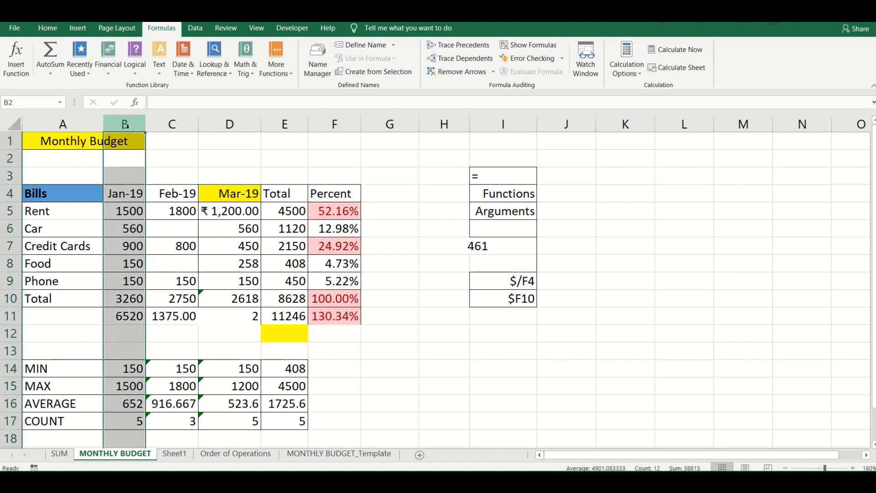
pyautogui.click(157, 125)
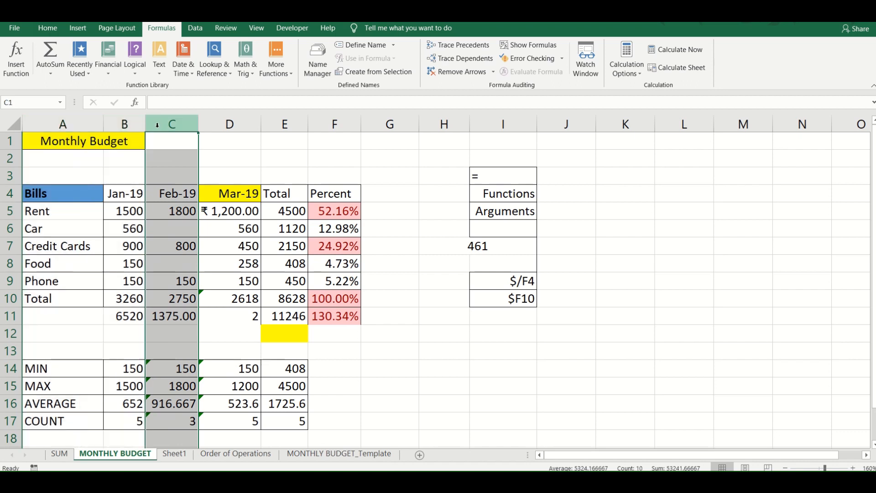
pyautogui.moveTo(124, 124); pyautogui.dragTo(125, 125)
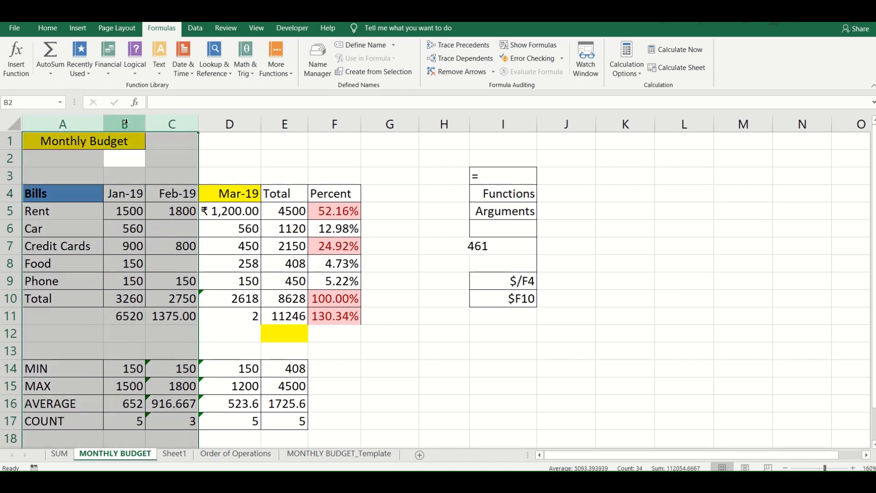
# - Clear and restore the Monthly Budget title in A1, and unmerge its cells A1:B1
pyautogui.click(73, 143)
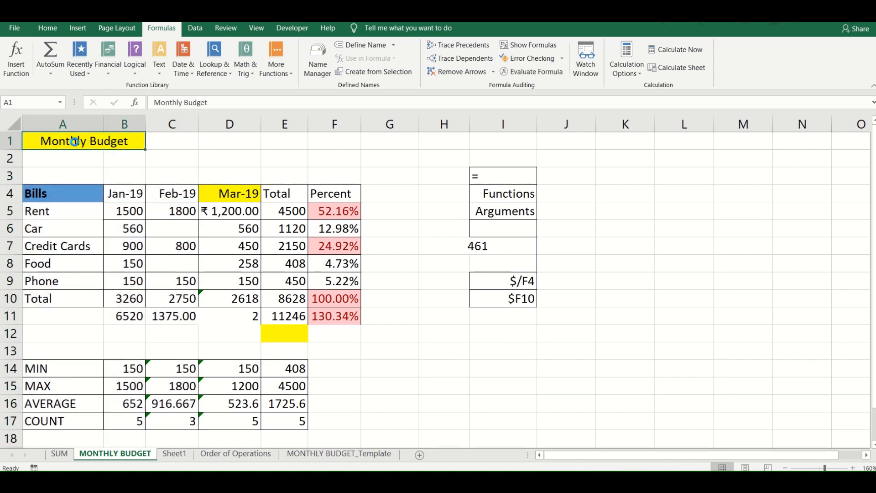
pyautogui.press('Delete')
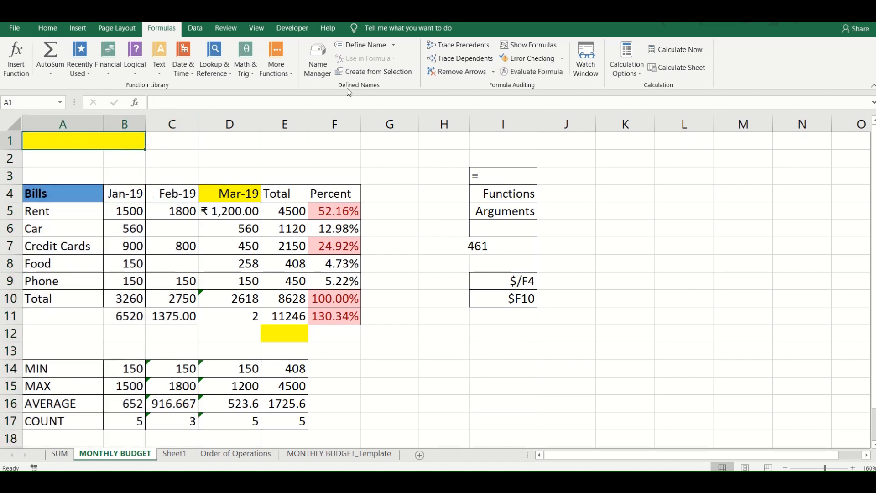
pyautogui.click(54, 31)
pyautogui.hotkey('ctrl', 'z')
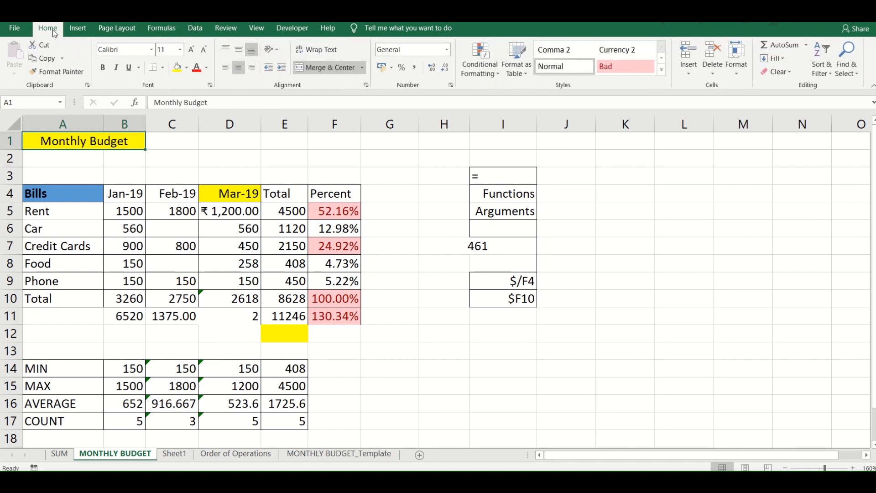
pyautogui.click(349, 67)
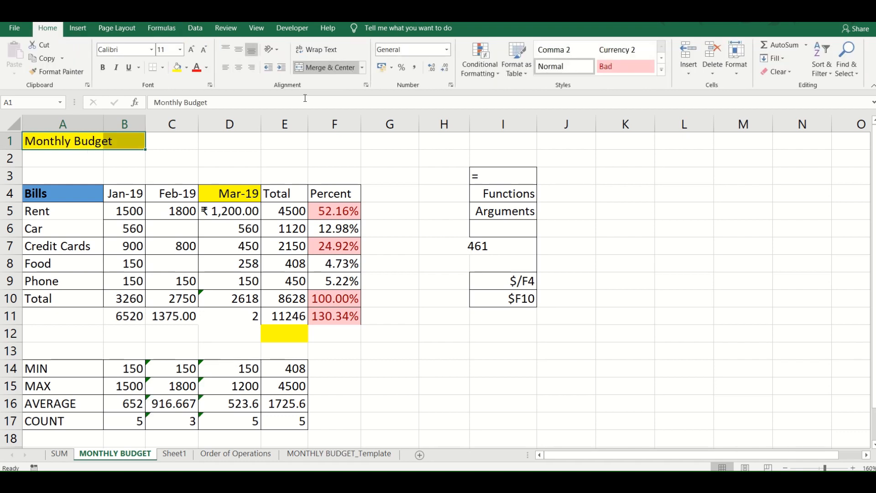
pyautogui.click(198, 164)
# - Hide columns B through E, and reveal them again with one equal, narrower width
pyautogui.click(138, 126)
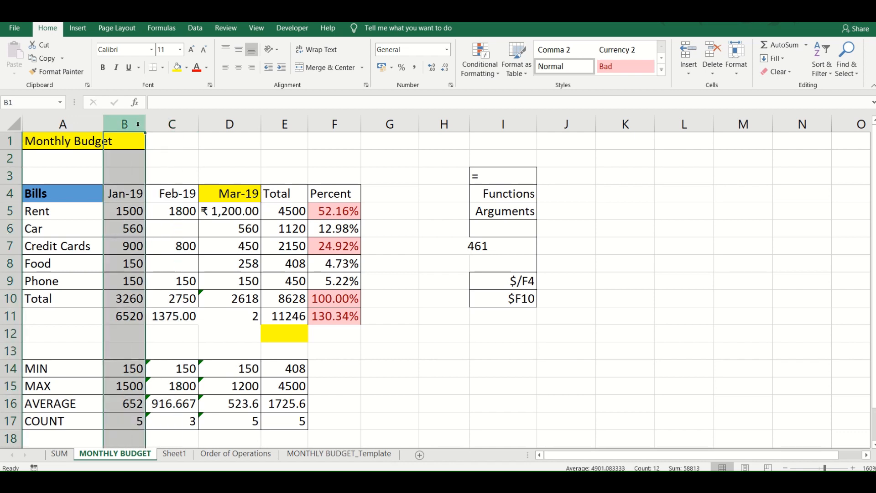
pyautogui.moveTo(138, 126); pyautogui.dragTo(285, 124)
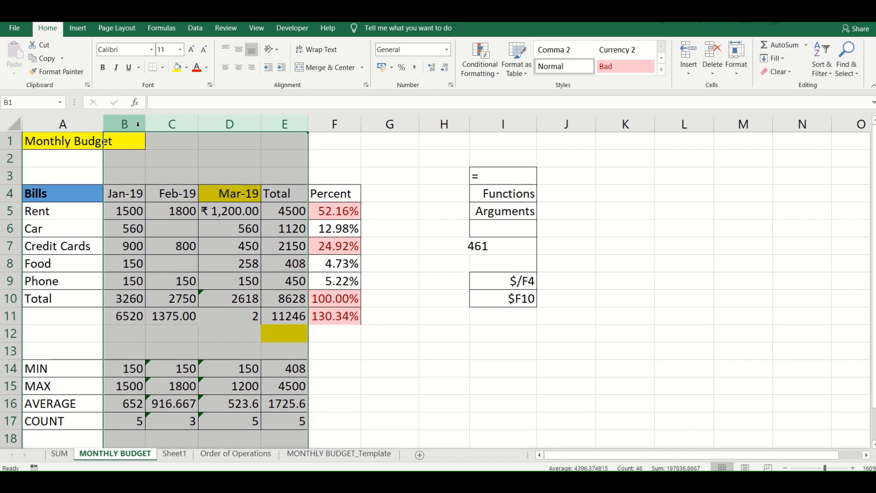
pyautogui.rightClick(161, 124)
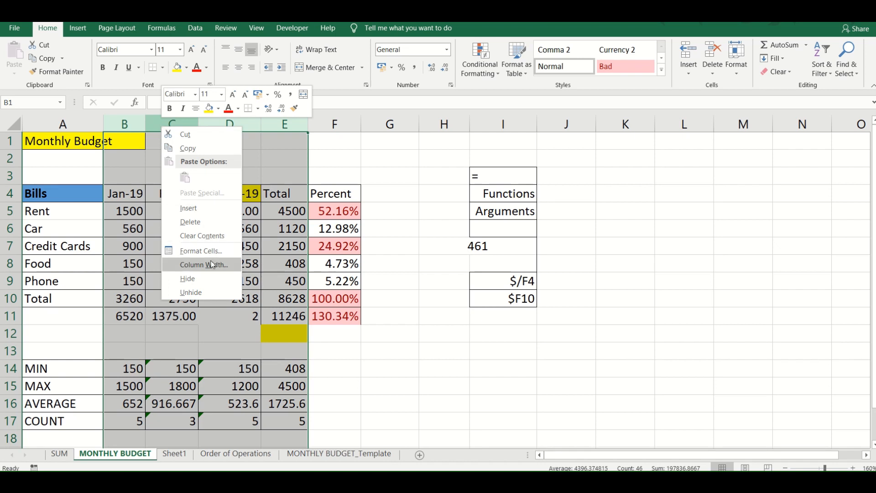
pyautogui.click(210, 295)
pyautogui.hotkey('ctrl', '0')
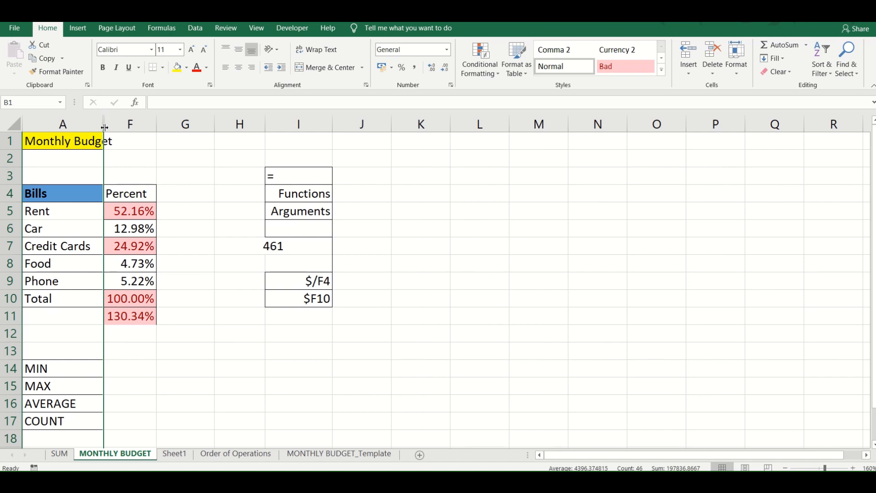
pyautogui.moveTo(105, 128); pyautogui.dragTo(144, 127)
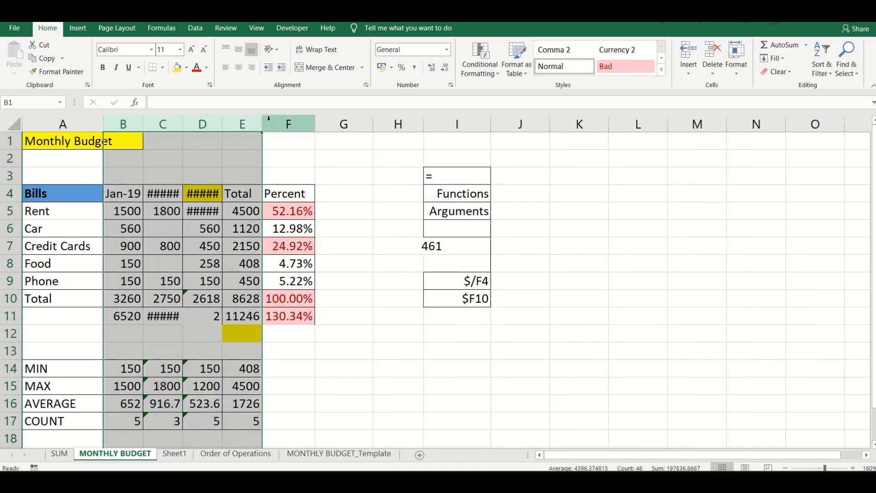
pyautogui.click(287, 124)
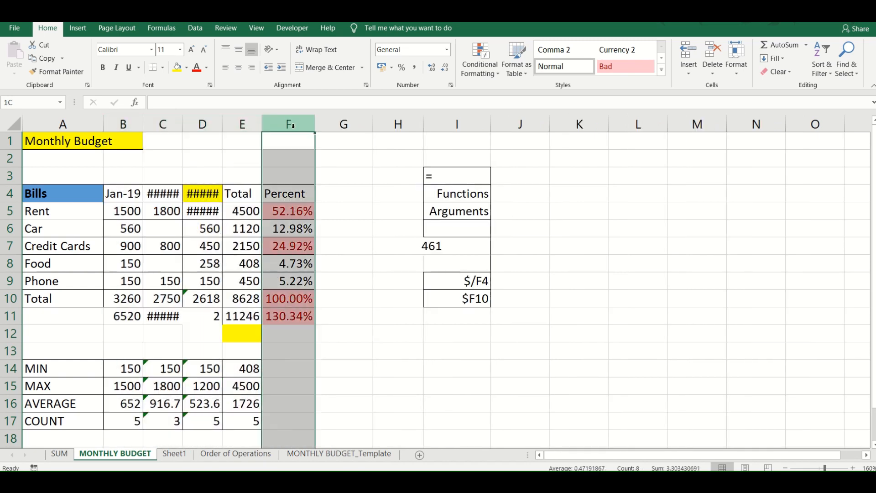
# - Shrink the Percent column F to a thin sliver, widen it again, and shrink it once more
pyautogui.moveTo(315, 124); pyautogui.dragTo(264, 122)
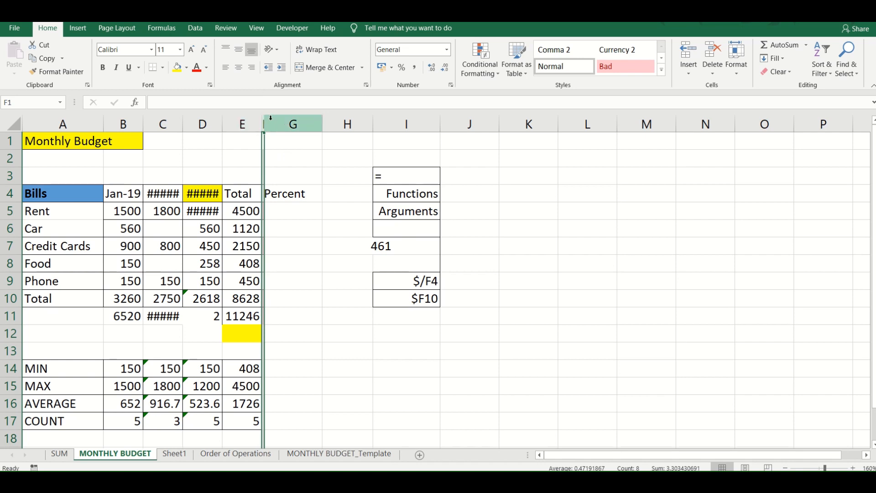
pyautogui.moveTo(265, 123); pyautogui.dragTo(318, 130)
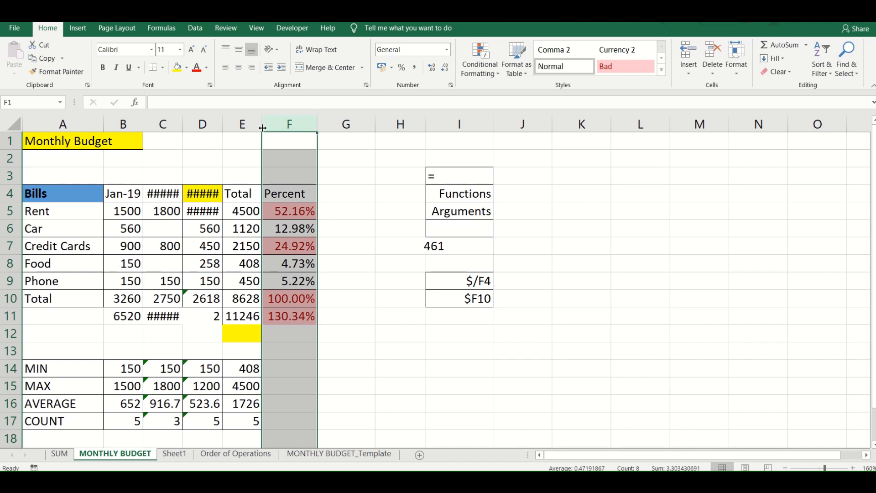
pyautogui.moveTo(315, 123); pyautogui.dragTo(264, 123)
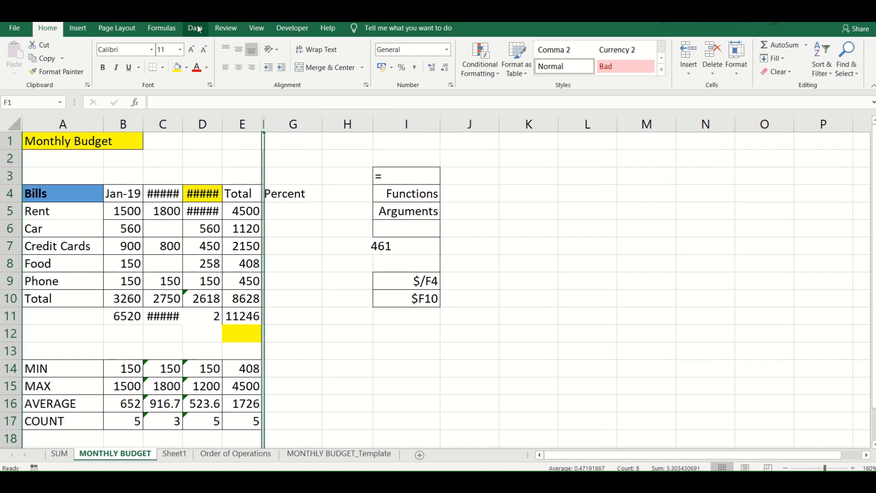
# - Hide the row and column headings, select cells around the narrowed column F, and show the headings again
pyautogui.click(246, 28)
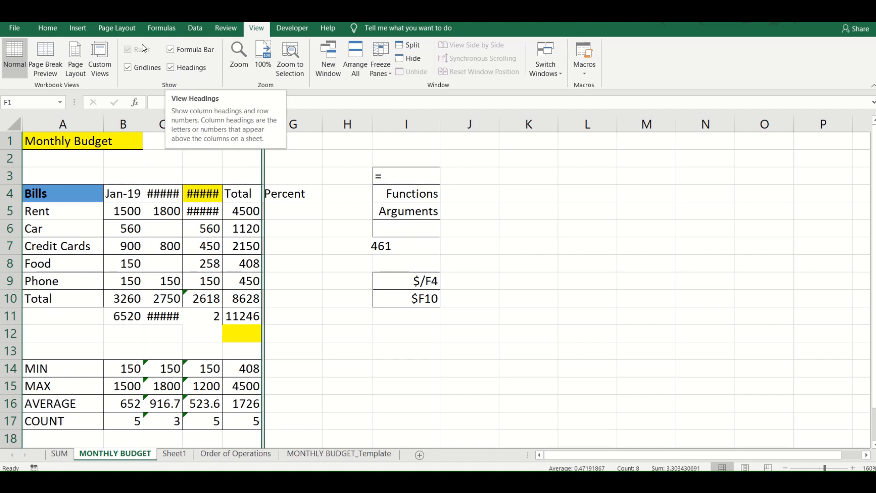
pyautogui.click(171, 69)
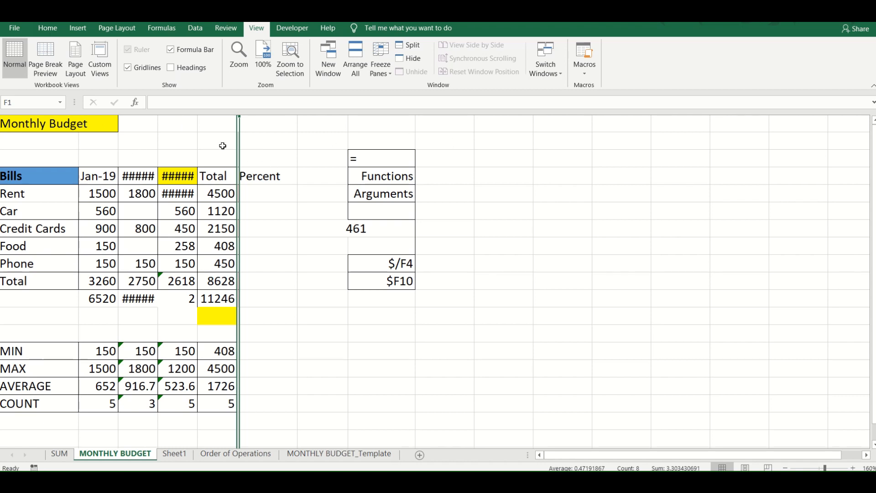
pyautogui.click(273, 130)
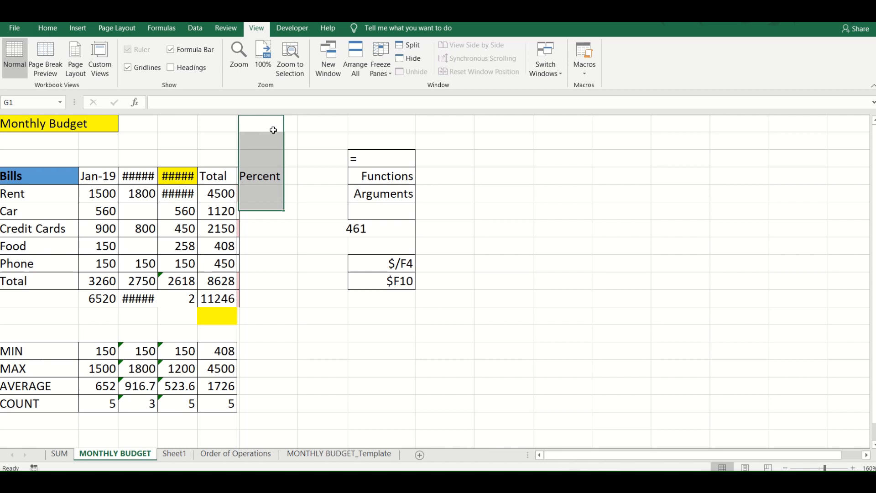
pyautogui.click(172, 140)
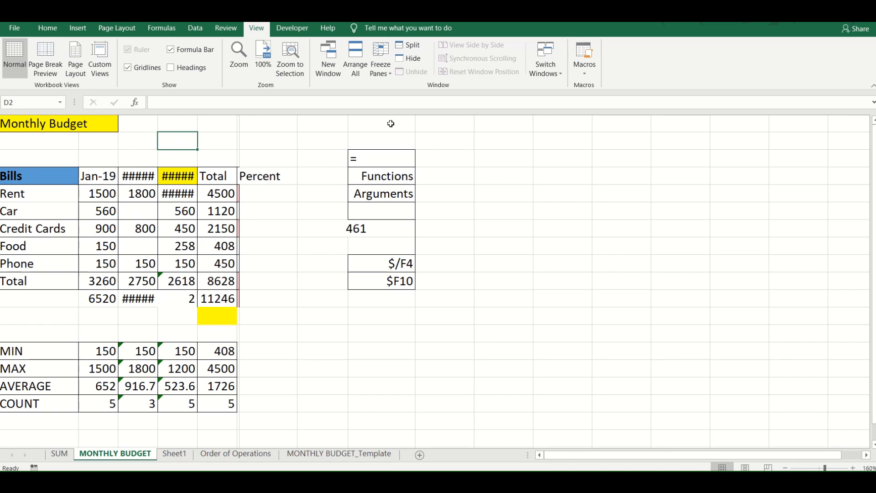
pyautogui.click(231, 139)
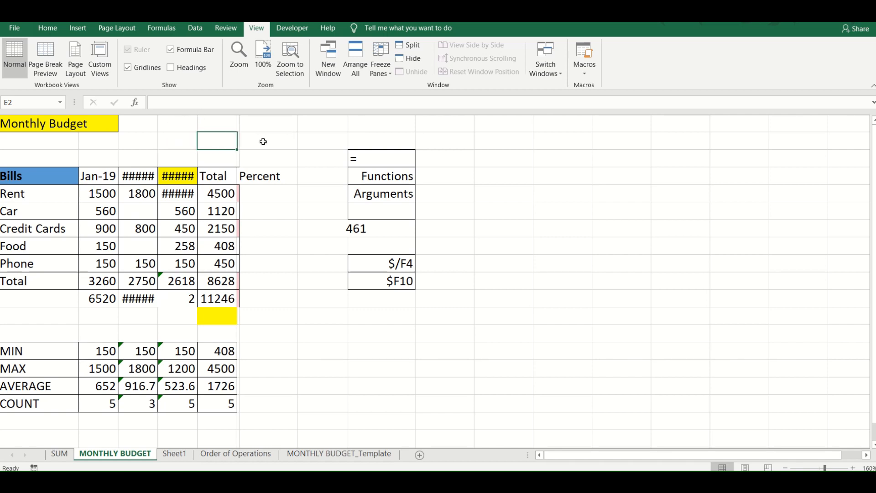
pyautogui.click(270, 143)
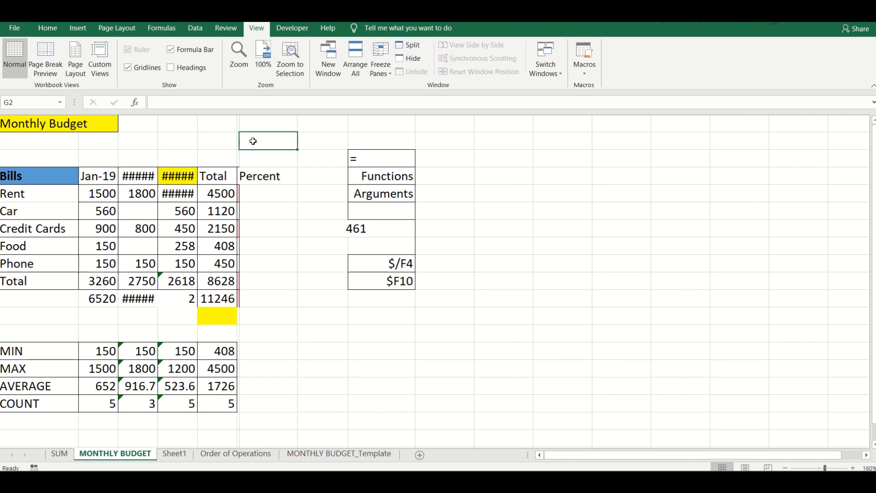
pyautogui.click(206, 141)
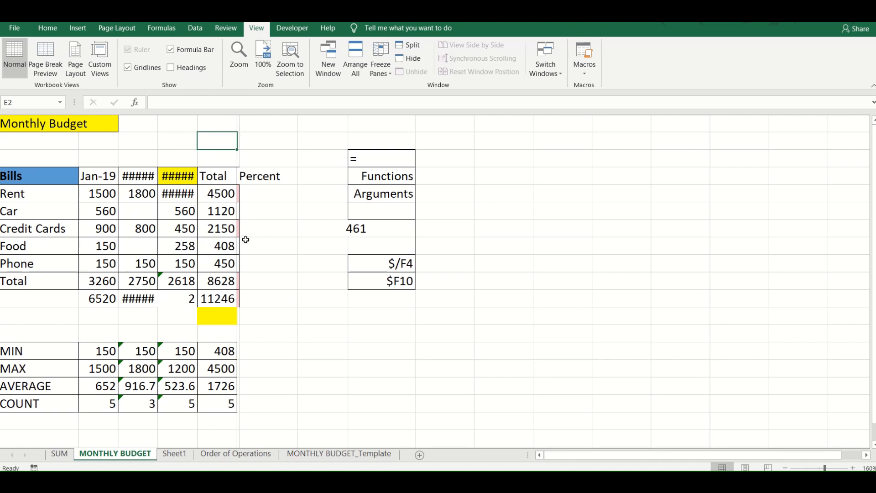
pyautogui.click(173, 72)
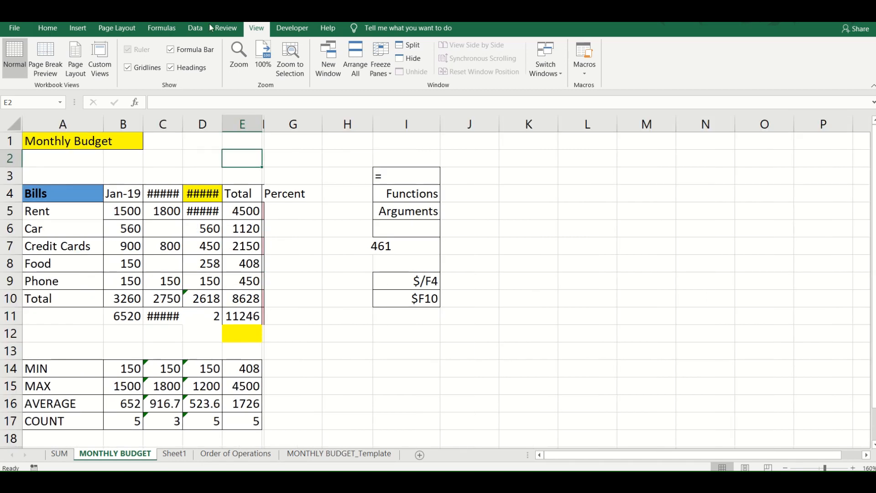
# - Examine the Protect Sheet options for the Monthly Budget sheet and cancel without protecting it
pyautogui.click(232, 29)
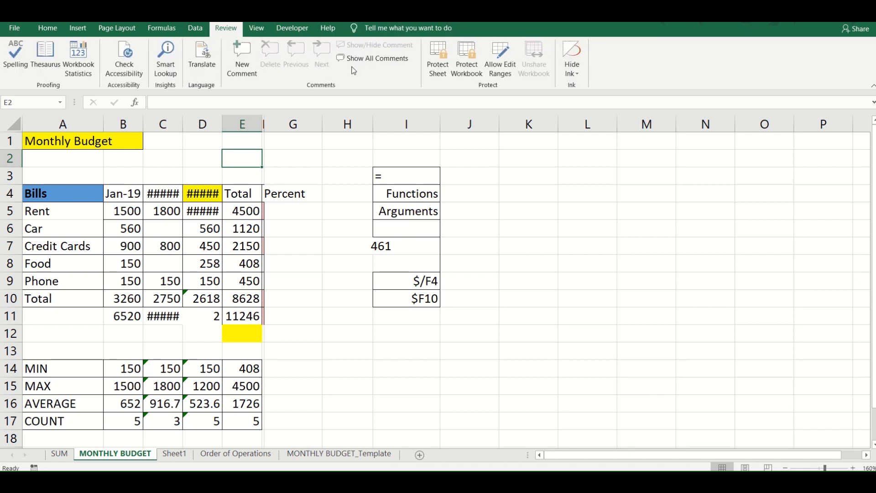
pyautogui.click(438, 59)
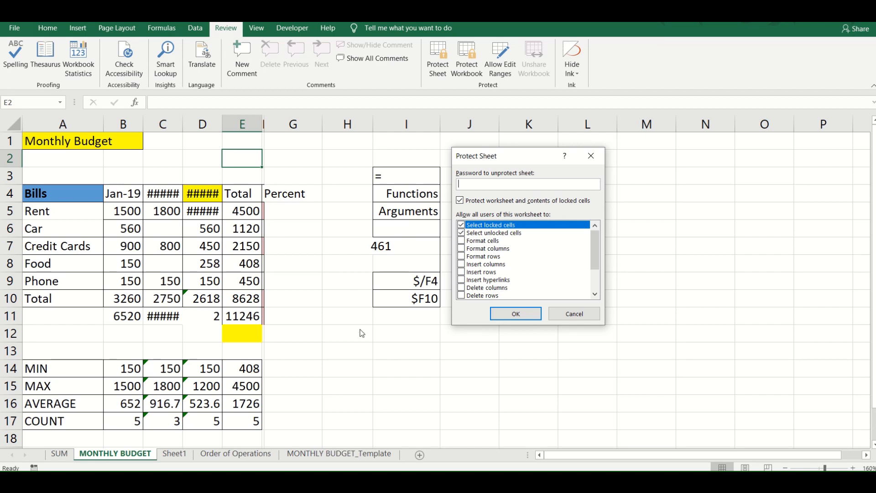
pyautogui.click(557, 317)
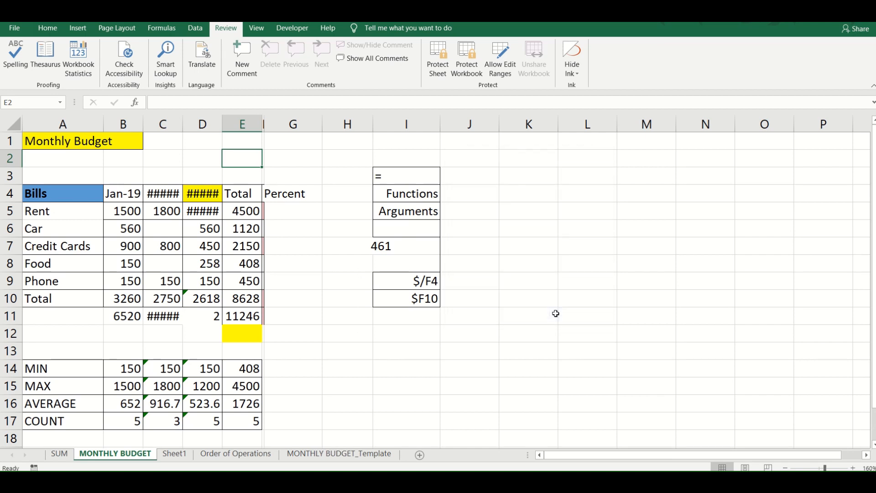
# - Hide row 11 and column F by shrinking them to zero size, and resize both back into view
pyautogui.moveTo(10, 326); pyautogui.dragTo(10, 308)
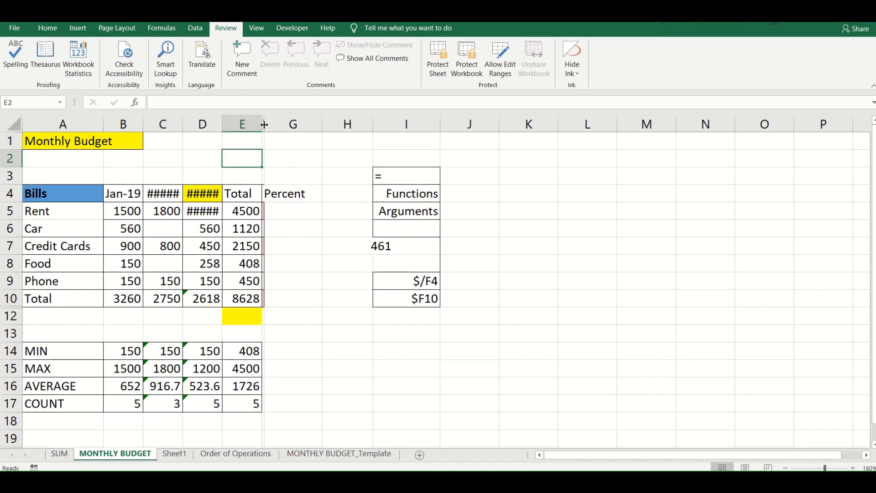
pyautogui.moveTo(264, 124); pyautogui.dragTo(262, 124)
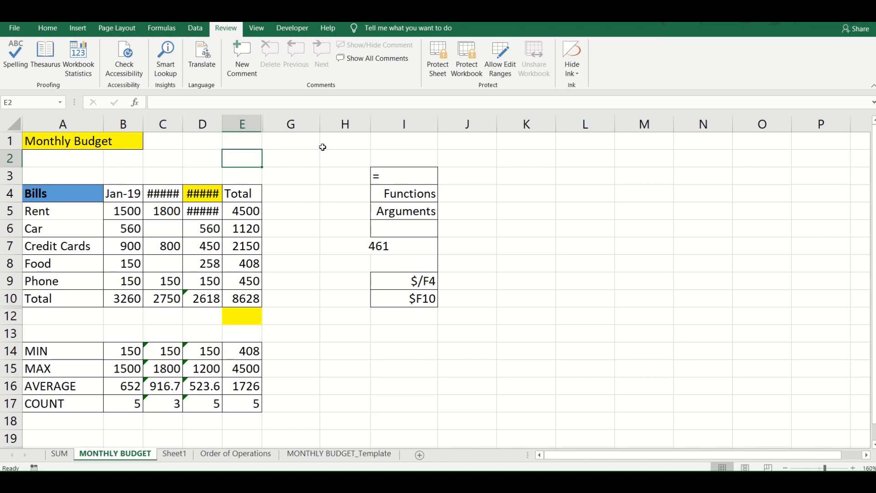
pyautogui.click(253, 125)
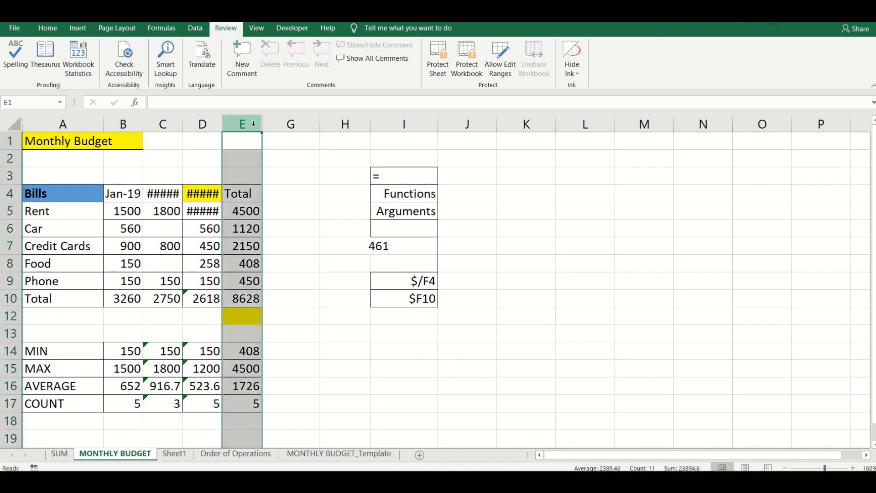
pyautogui.rightClick(254, 127)
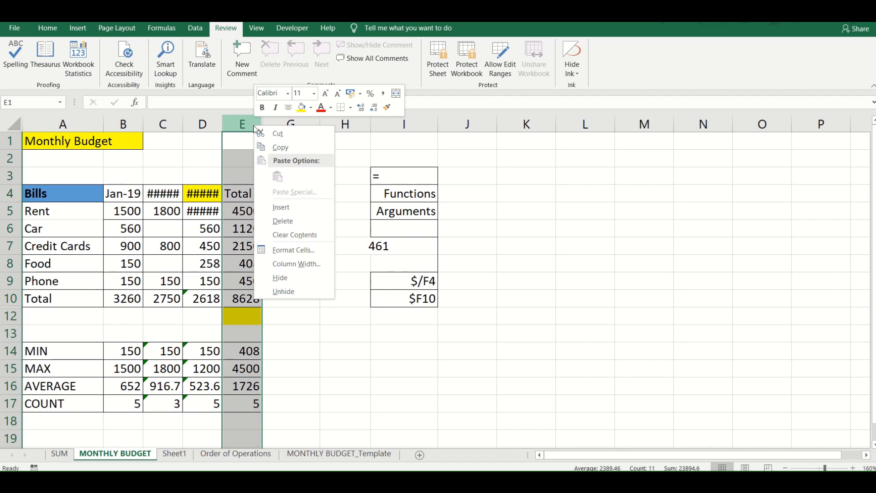
pyautogui.click(254, 123)
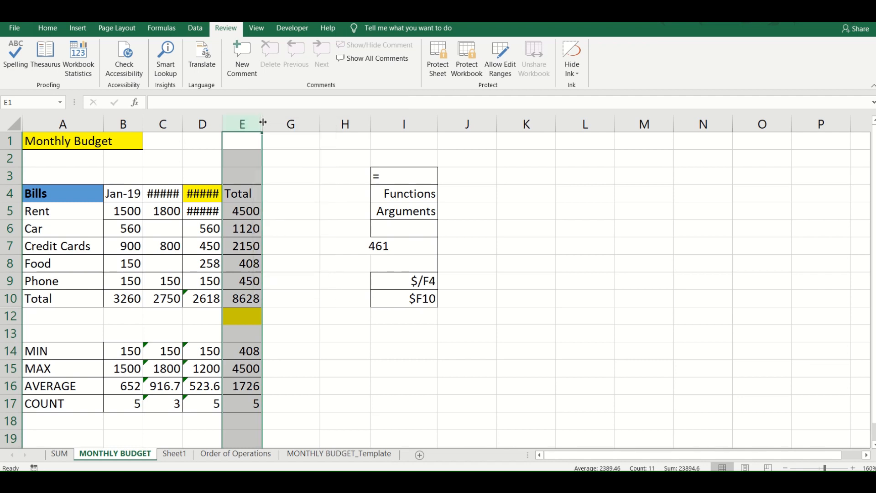
pyautogui.moveTo(262, 122); pyautogui.dragTo(305, 123)
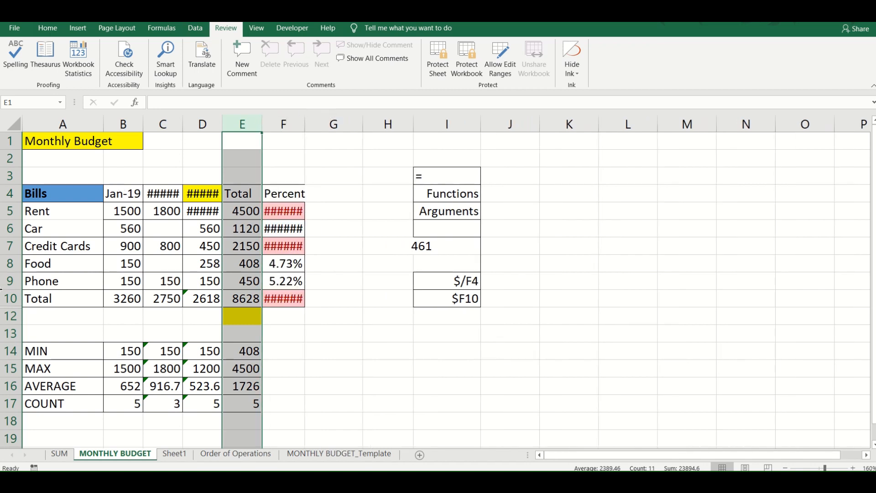
pyautogui.moveTo(10, 308); pyautogui.dragTo(10, 330)
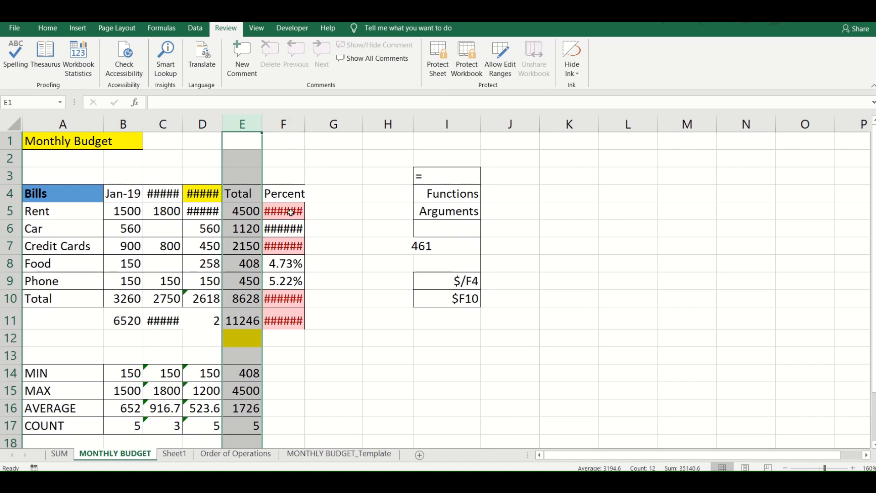
# - AutoFit columns F, D and C to their contents
pyautogui.doubleClick(305, 121)
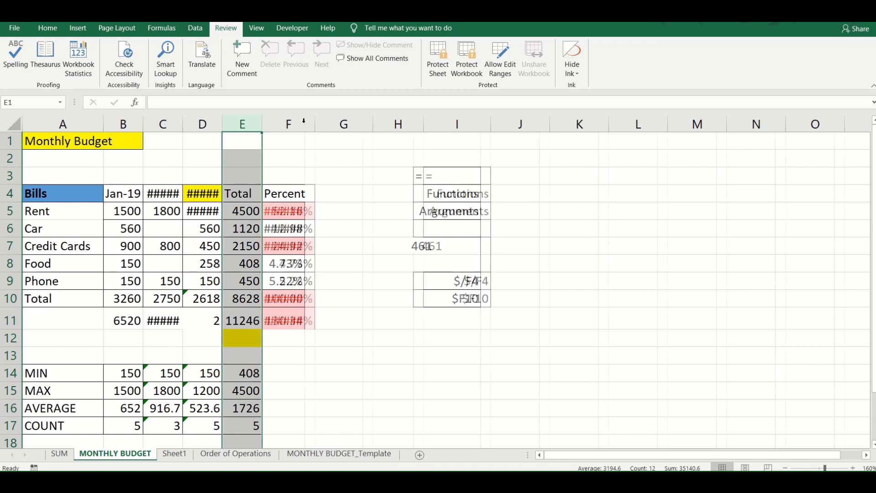
pyautogui.doubleClick(222, 120)
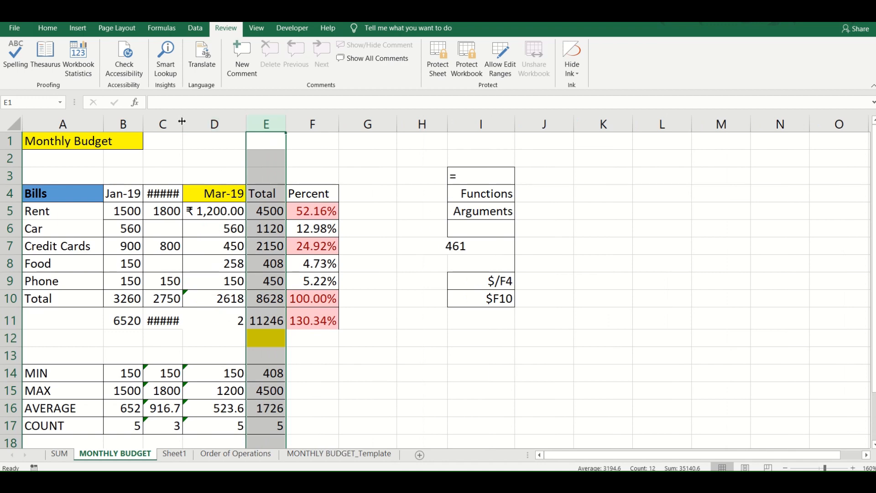
pyautogui.doubleClick(182, 121)
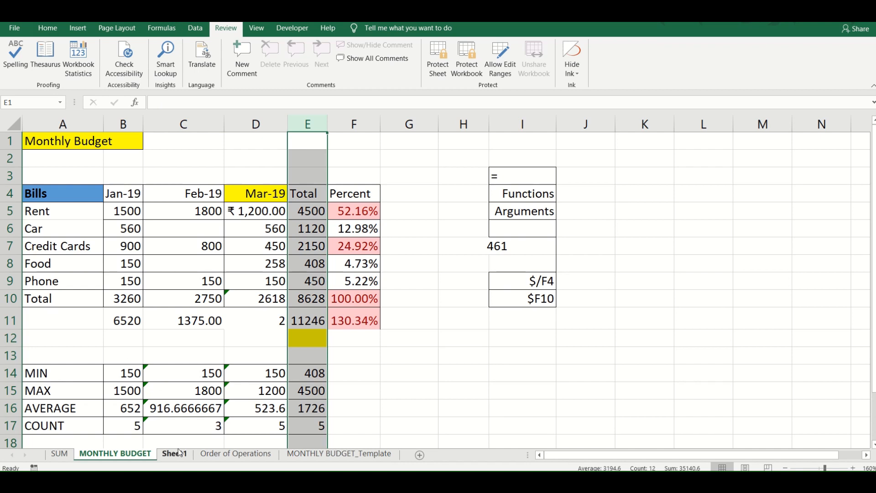
# - Try Sheet1's Move or Copy options, with Order of Operations, MONTHLY BUDGET_Template and a new book as destinations, and cancel
pyautogui.doubleClick(151, 455)
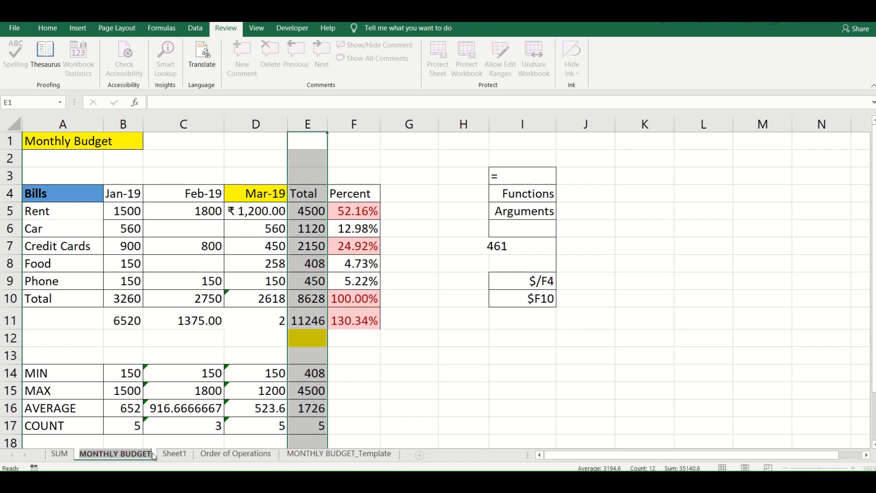
pyautogui.click(168, 455)
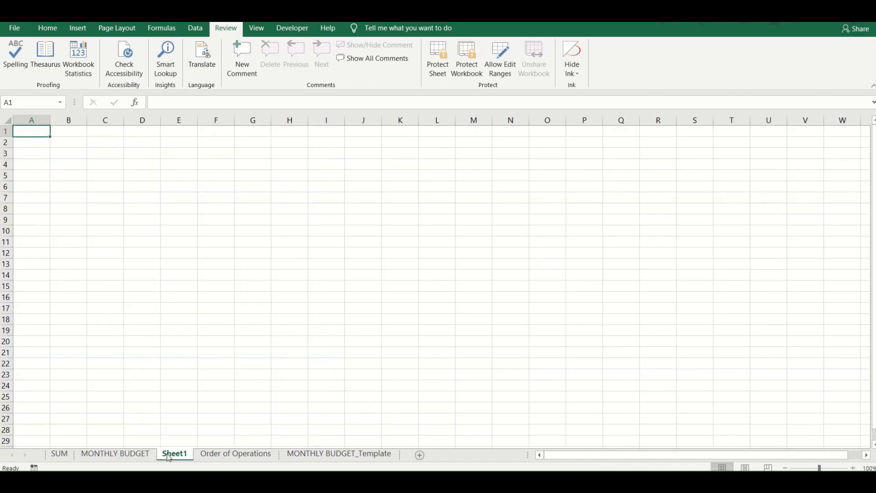
pyautogui.rightClick(169, 456)
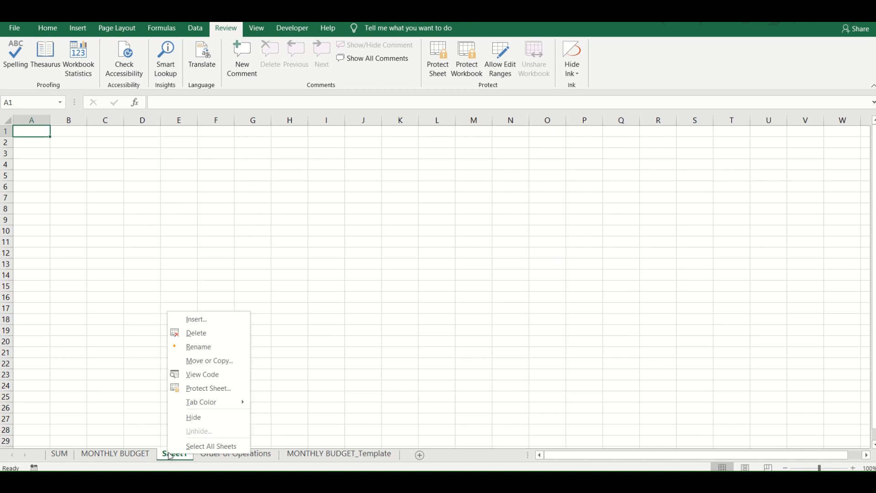
pyautogui.click(207, 361)
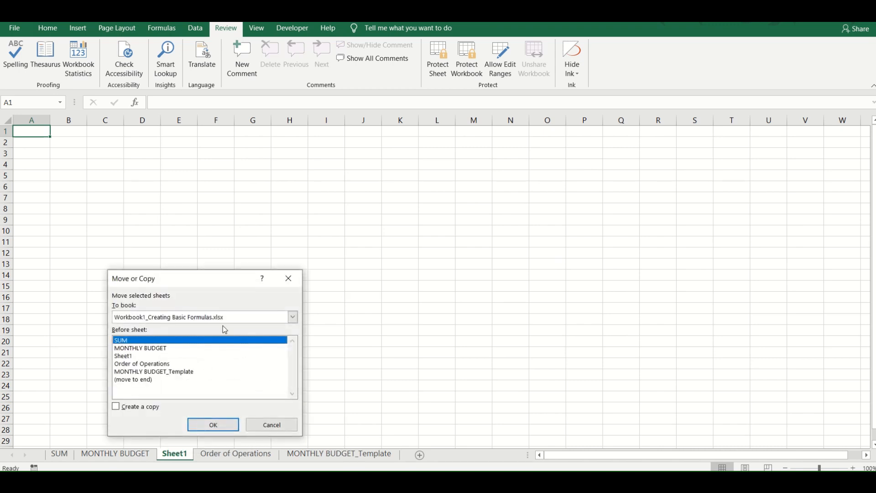
pyautogui.moveTo(239, 282); pyautogui.dragTo(454, 162)
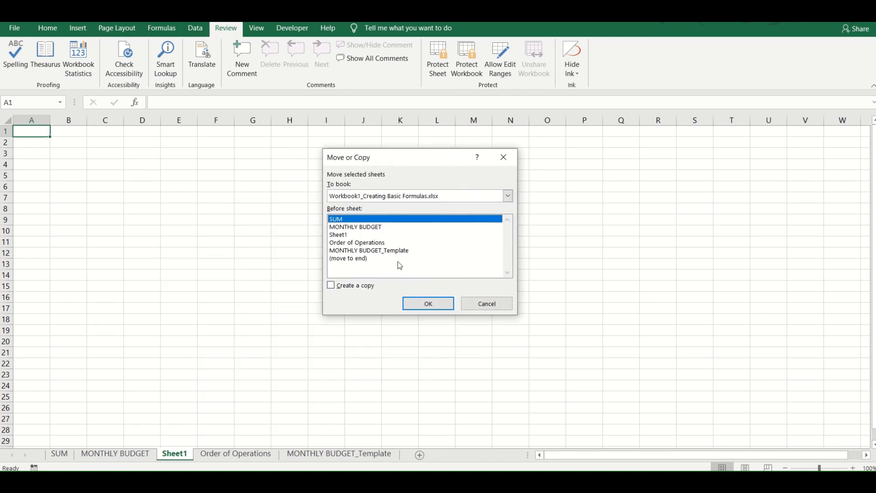
pyautogui.click(348, 244)
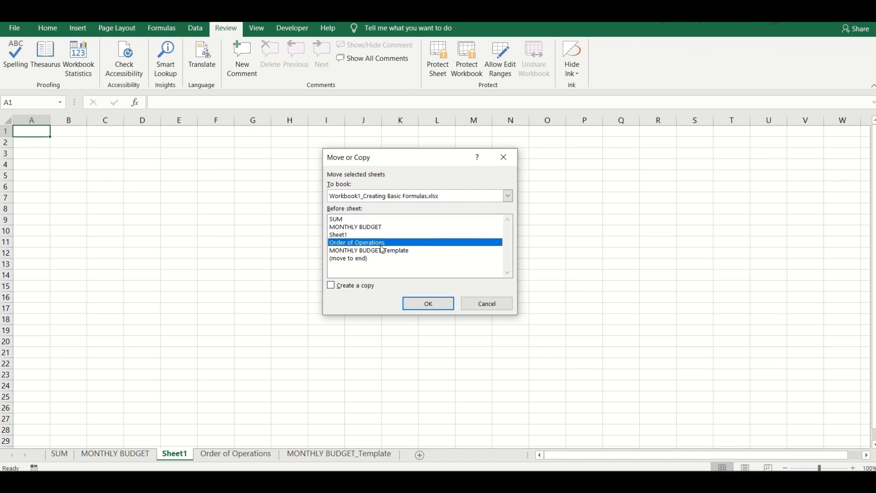
pyautogui.click(376, 251)
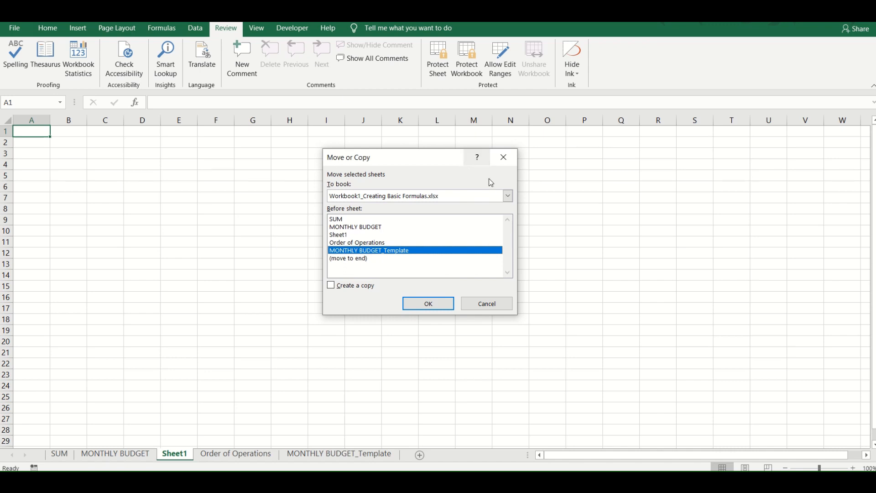
pyautogui.click(507, 197)
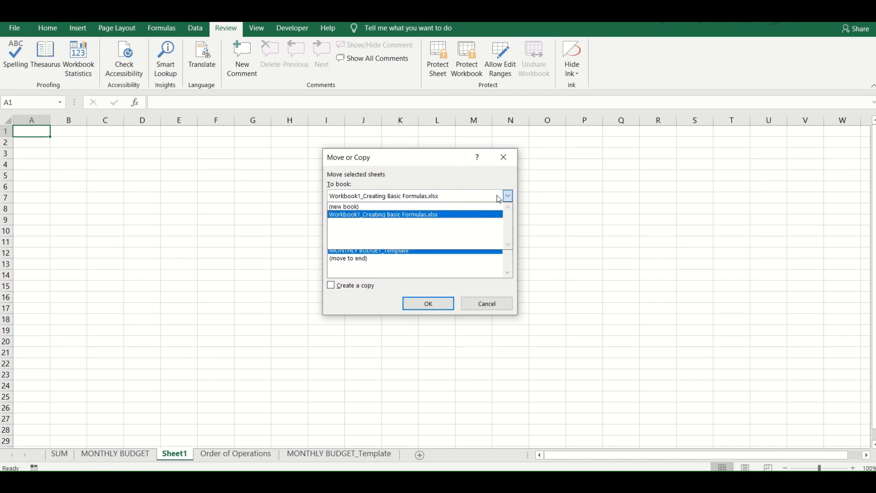
pyautogui.click(491, 207)
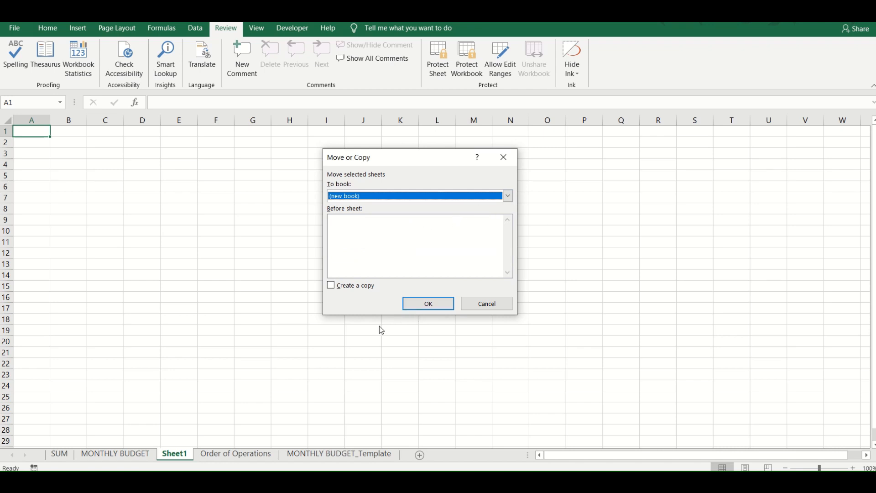
pyautogui.click(487, 304)
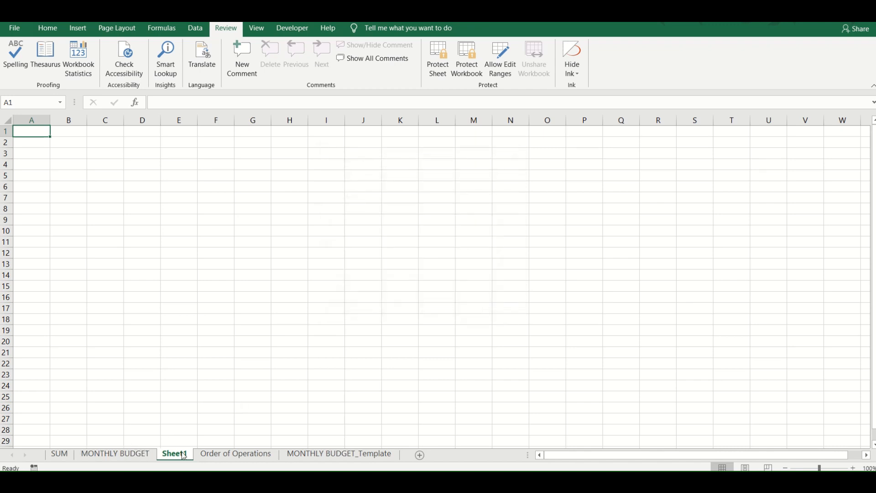
# - Move Sheet1 to the end of the workbook, after MONTHLY BUDGET_Template
pyautogui.moveTo(183, 456); pyautogui.dragTo(258, 456)
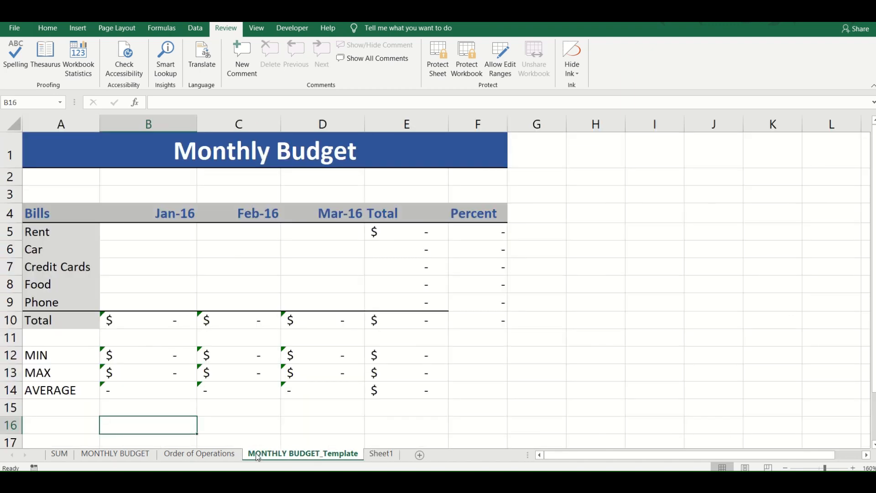
pyautogui.rightClick(257, 457)
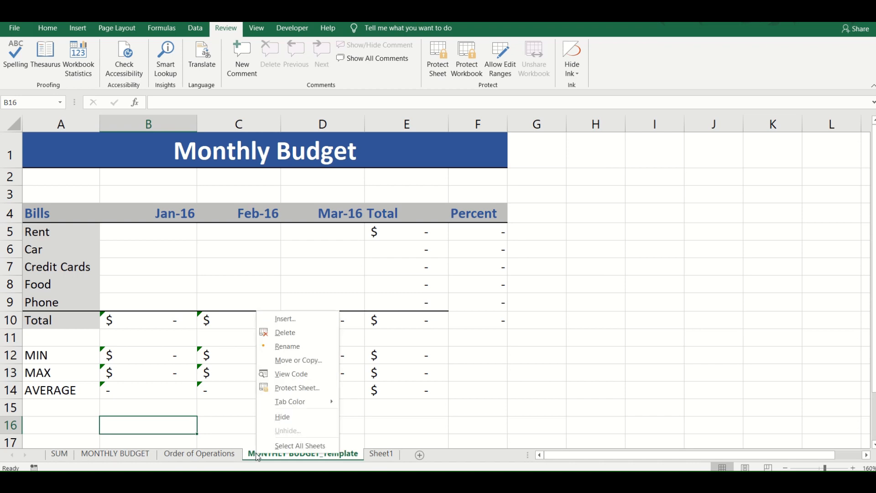
pyautogui.click(438, 434)
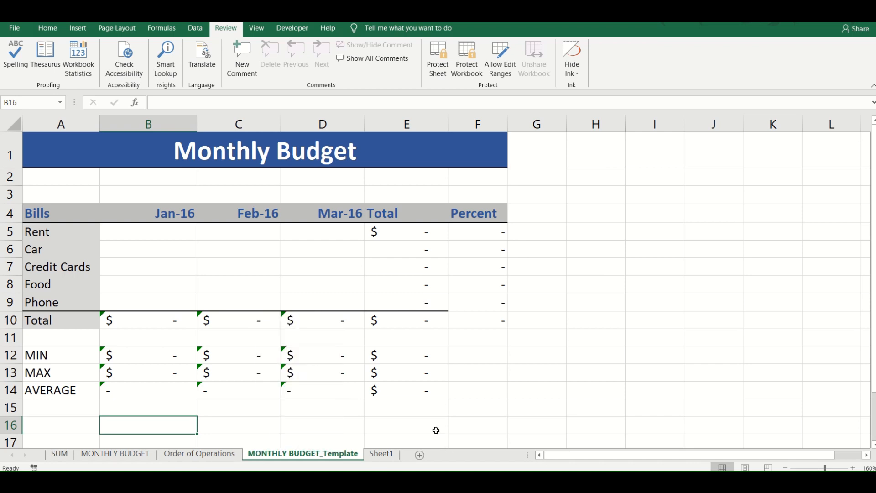
pyautogui.rightClick(286, 455)
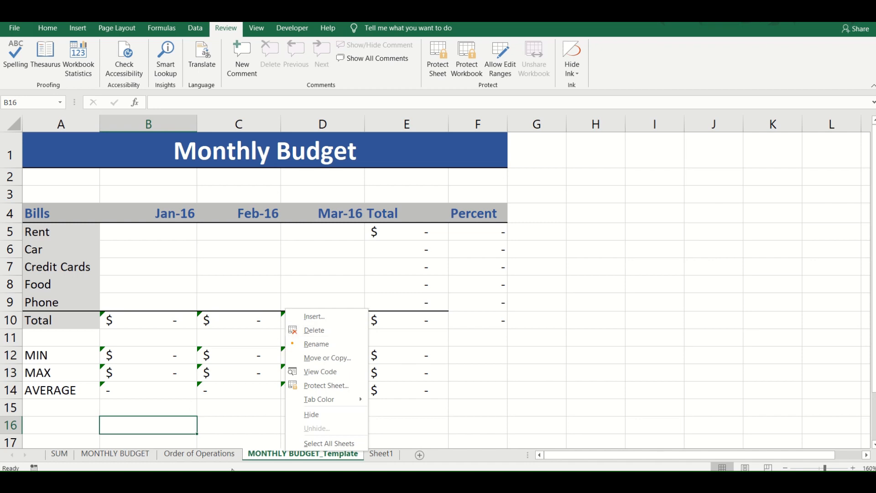
# - Delete the empty Sheet1 worksheet from the workbook
pyautogui.click(375, 459)
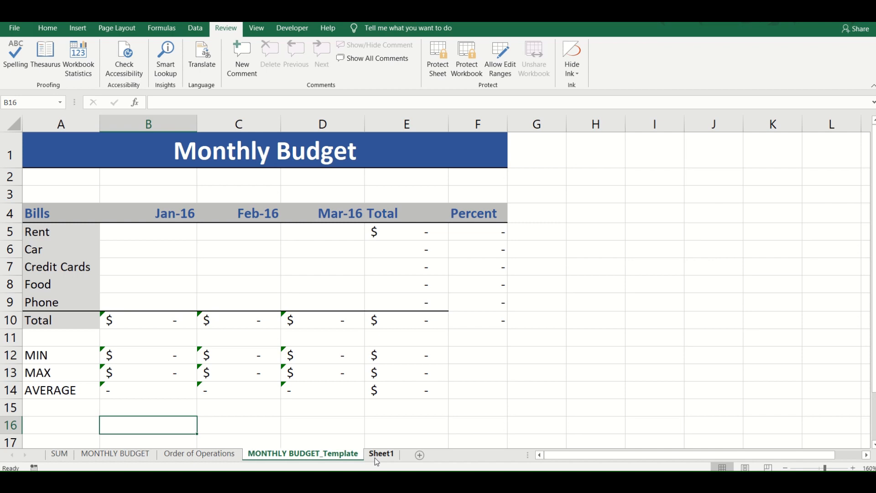
pyautogui.click(375, 459)
pyautogui.rightClick(376, 459)
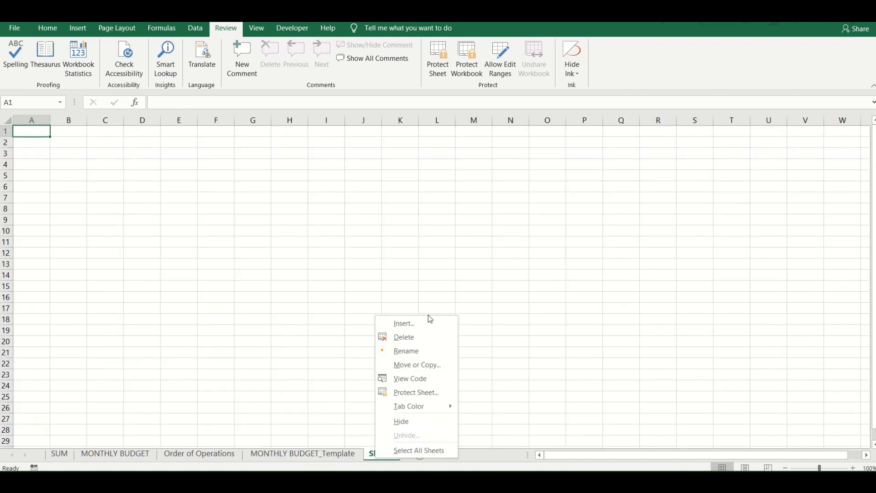
pyautogui.click(416, 337)
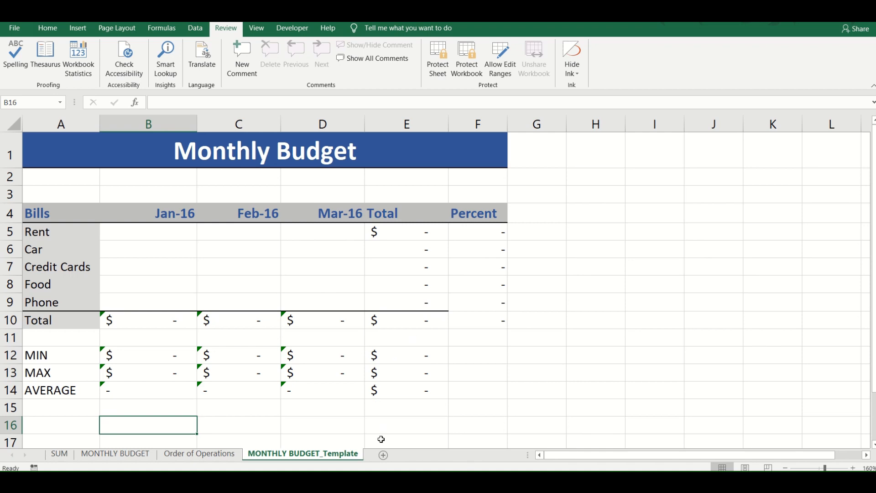
# - Try to delete the MONTHLY BUDGET_Template worksheet, and cancel the deletion when asked to confirm
pyautogui.rightClick(270, 457)
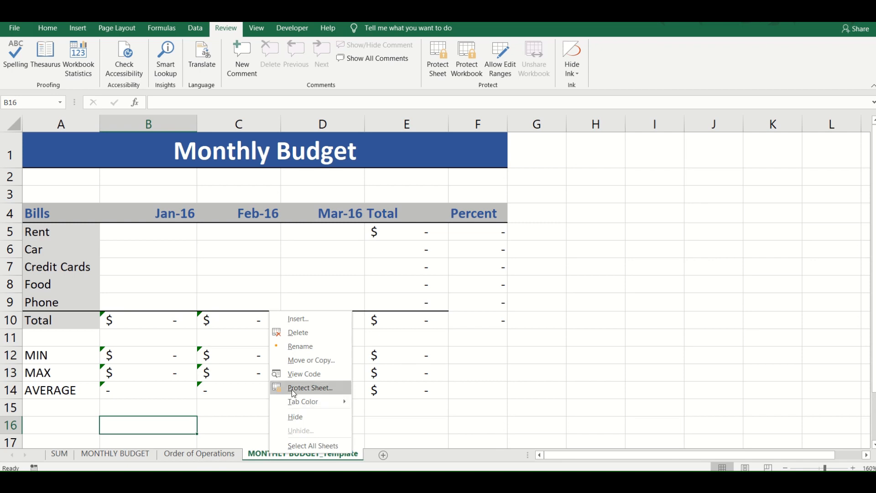
pyautogui.click(302, 336)
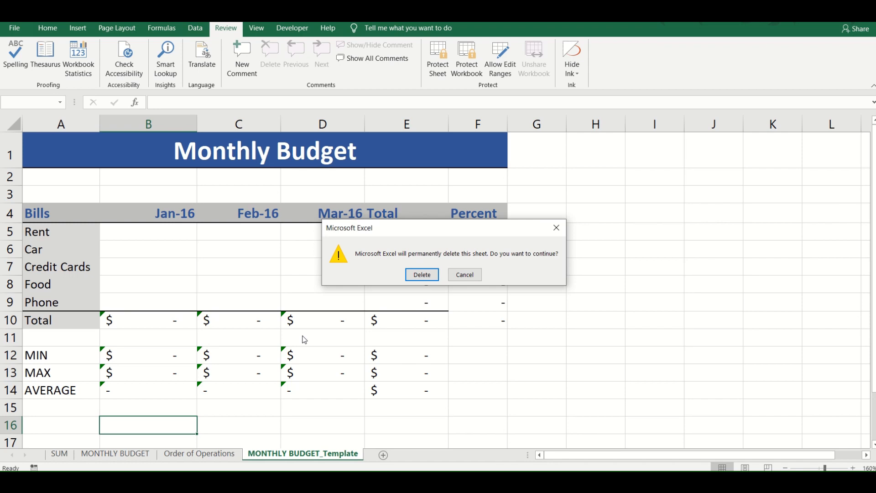
pyautogui.click(464, 275)
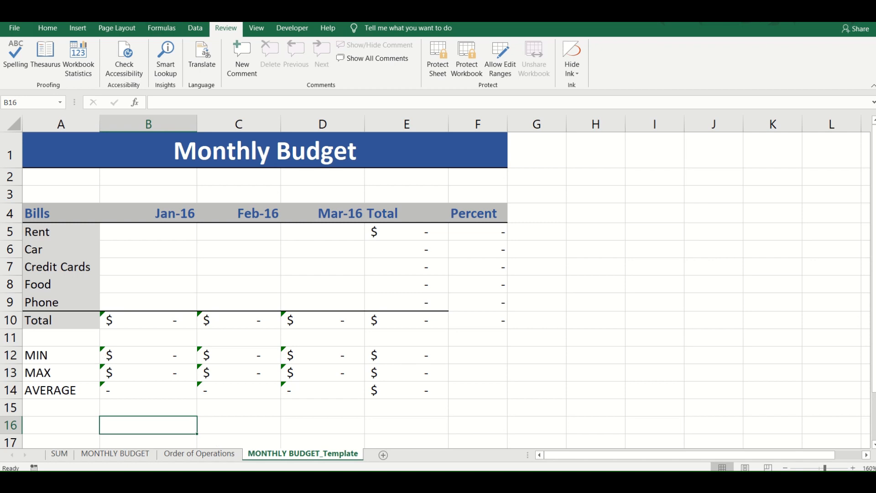
# - Switch to the MONTHLY BUDGET worksheet and select cell D14, the March value in the MIN row
pyautogui.moveTo(440, 22)
pyautogui.click(117, 455)
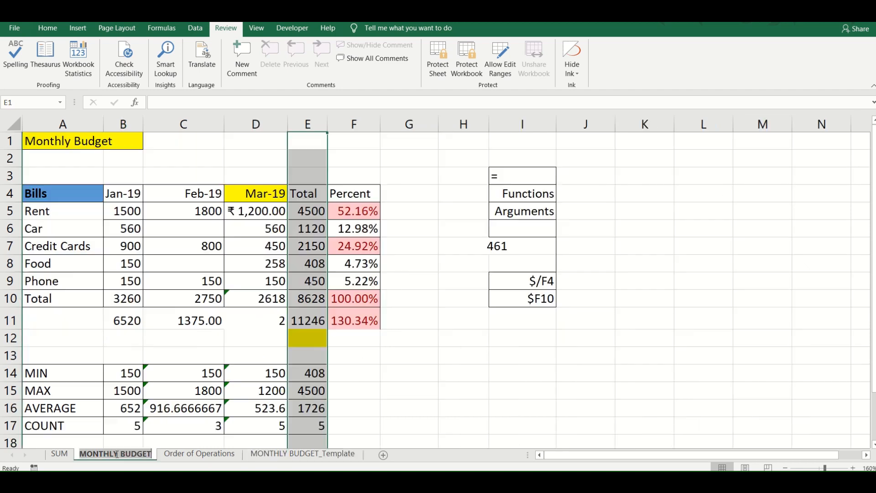
pyautogui.click(283, 371)
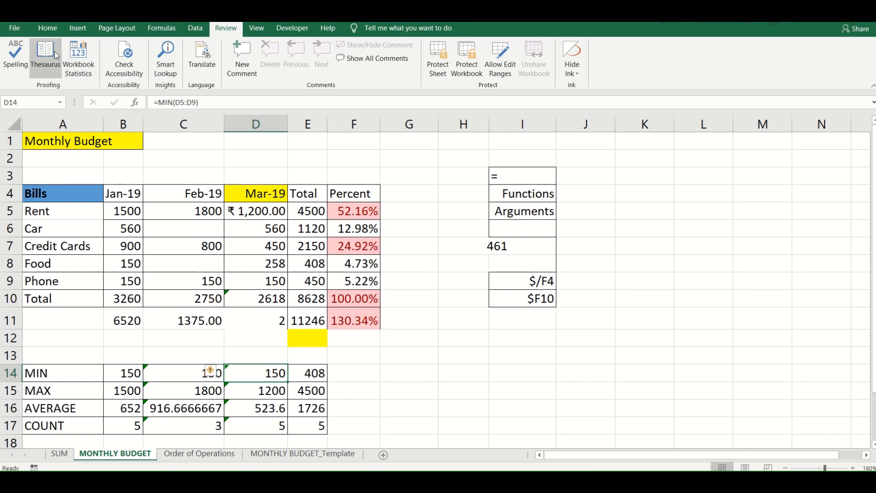
pyautogui.click(61, 33)
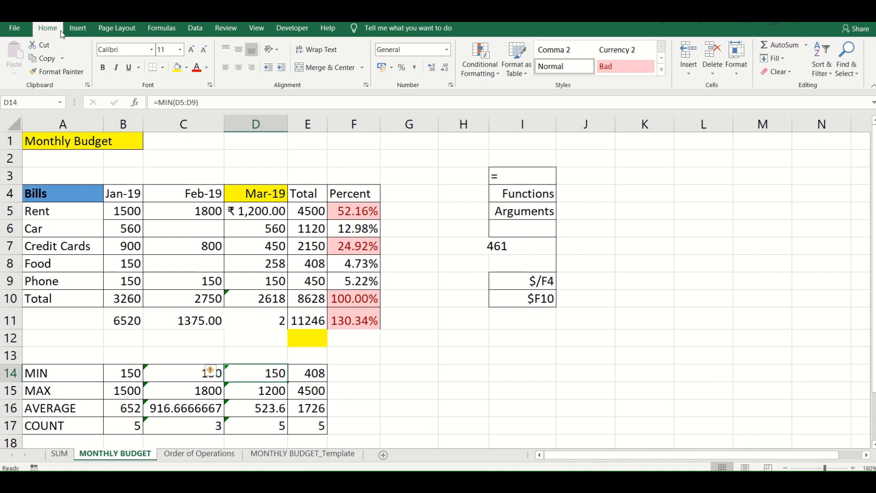
# - Fill cell E5, the Rent total, with yellow
pyautogui.click(297, 211)
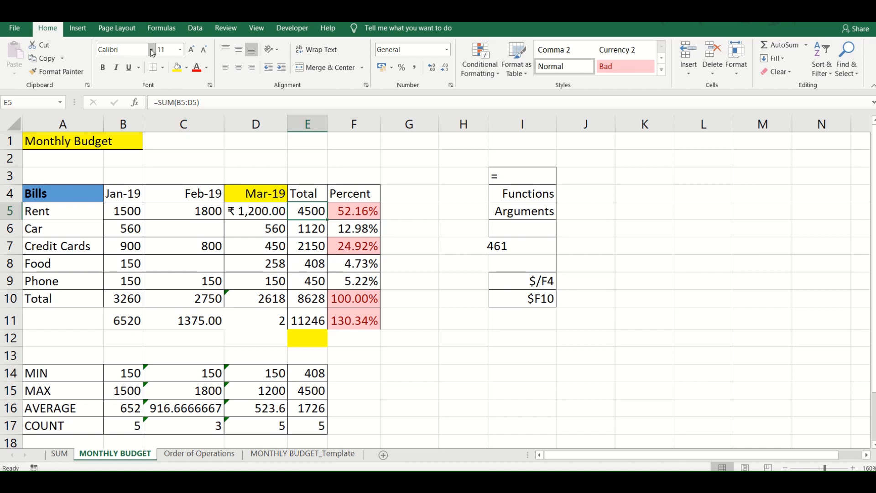
pyautogui.click(177, 68)
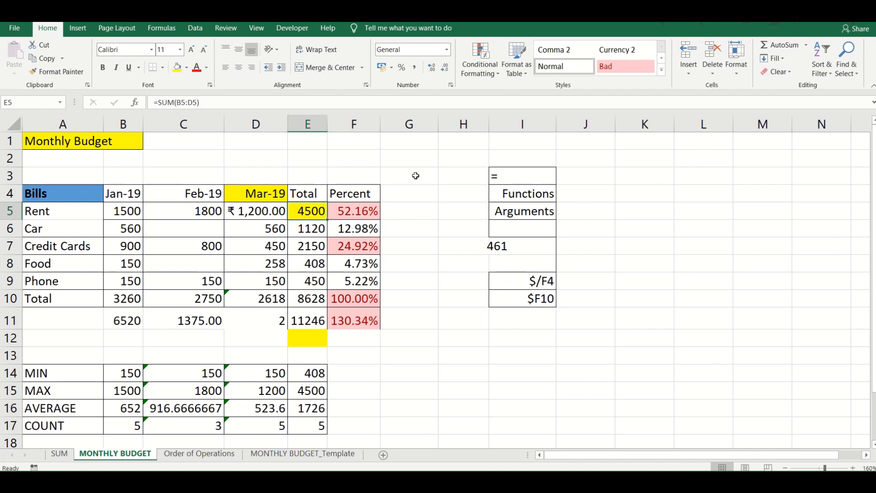
pyautogui.click(402, 176)
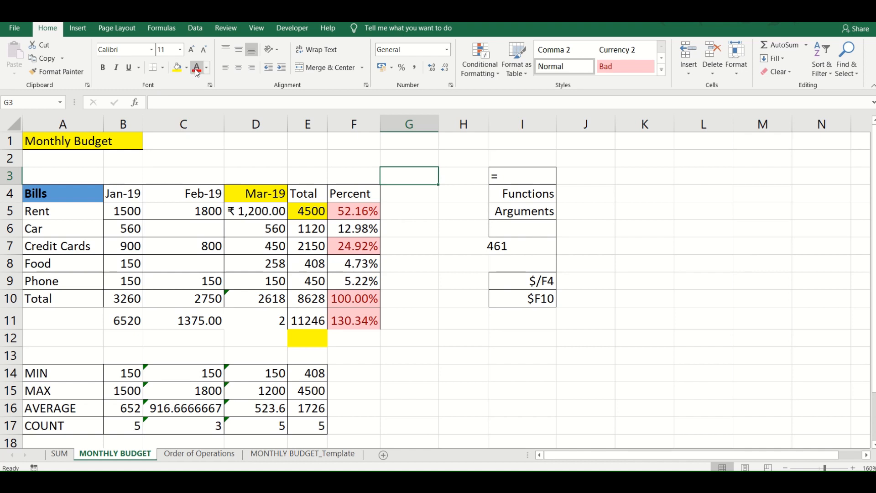
# - Change the font color of cell B5, the January Rent value, to red
pyautogui.click(111, 208)
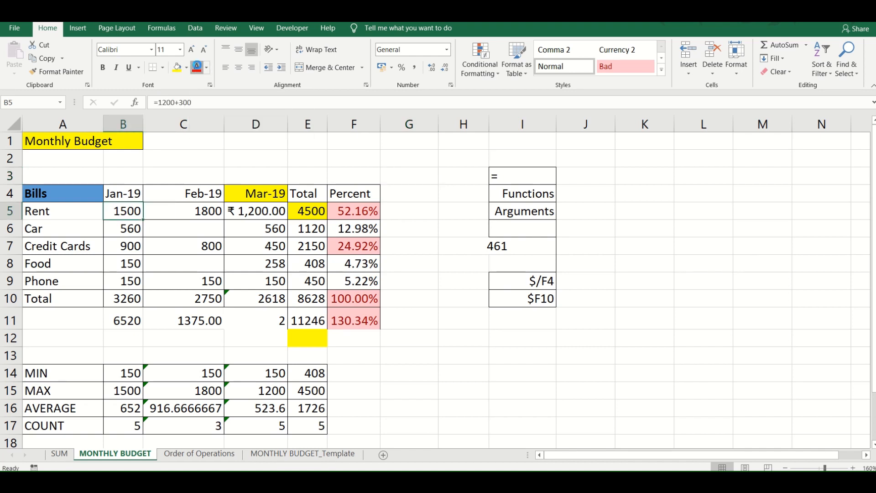
pyautogui.click(197, 67)
pyautogui.moveTo(365, 23)
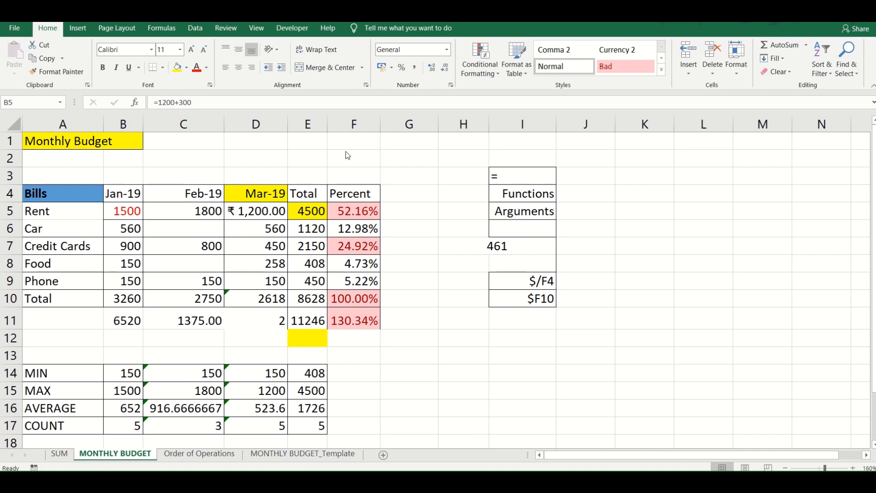
# - Format cell D6, the March Car value, as Currency with one decimal place
pyautogui.click(254, 232)
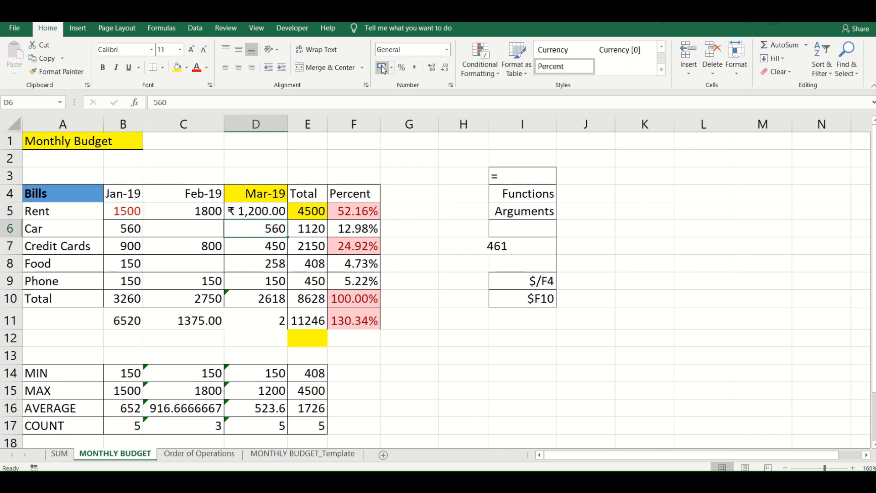
pyautogui.click(448, 51)
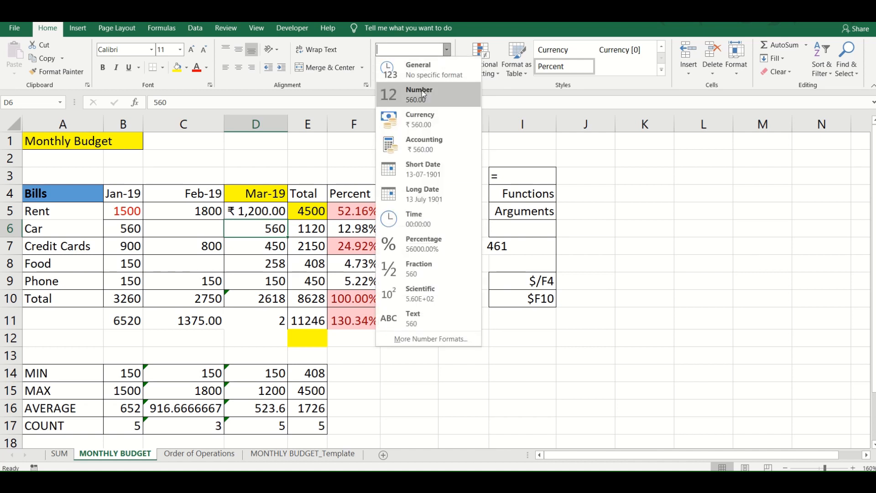
pyautogui.click(415, 117)
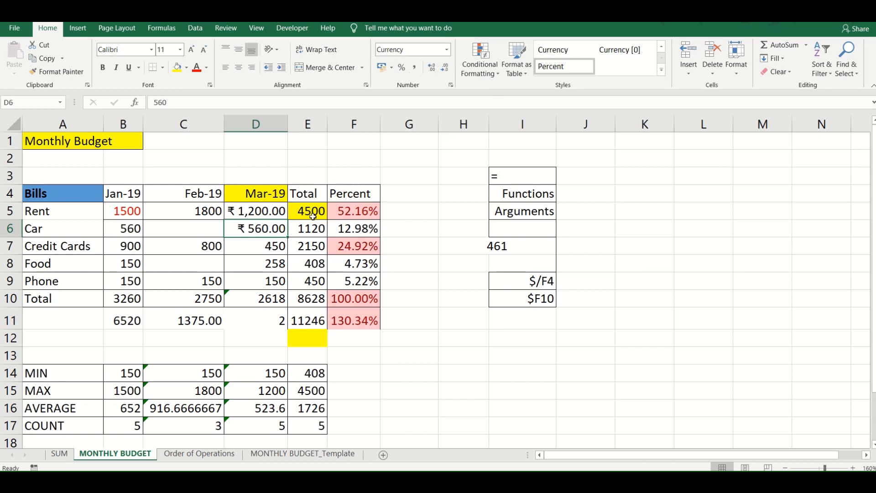
pyautogui.click(432, 68)
pyautogui.click(433, 68)
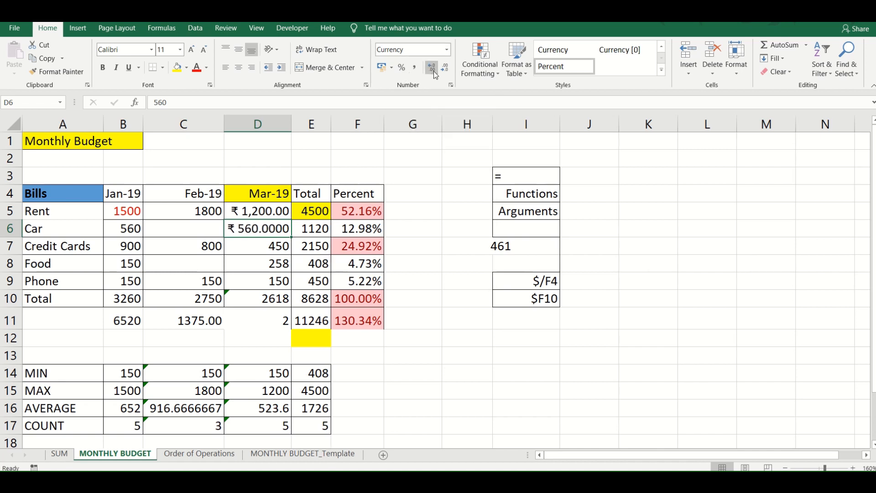
pyautogui.click(445, 70)
pyautogui.click(444, 70)
pyautogui.click(445, 70)
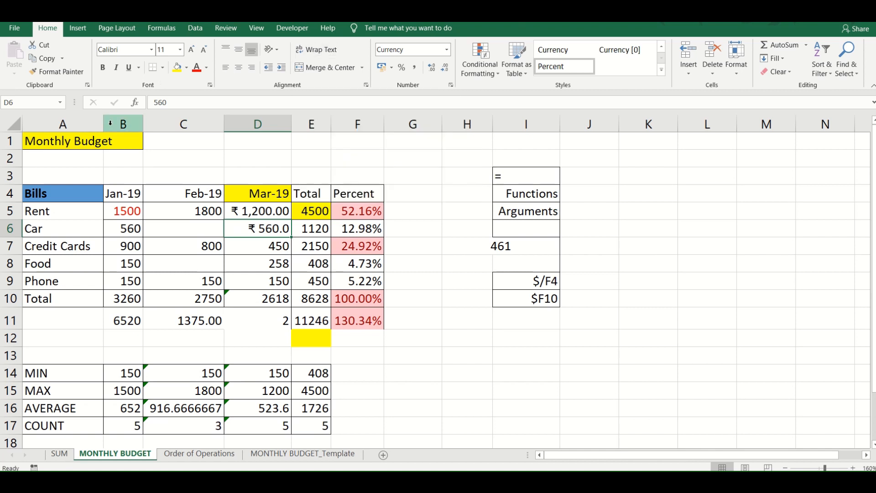
# - Wrap the Monthly Budget title text within cell A1
pyautogui.click(85, 144)
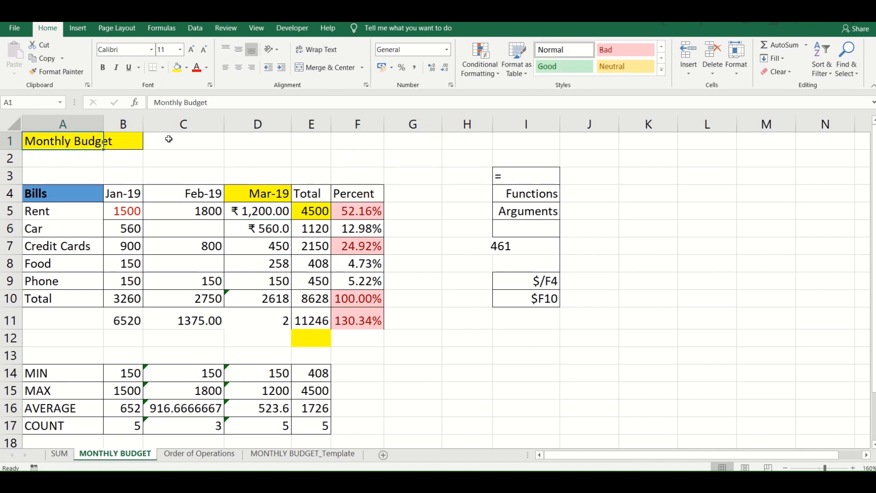
pyautogui.click(319, 49)
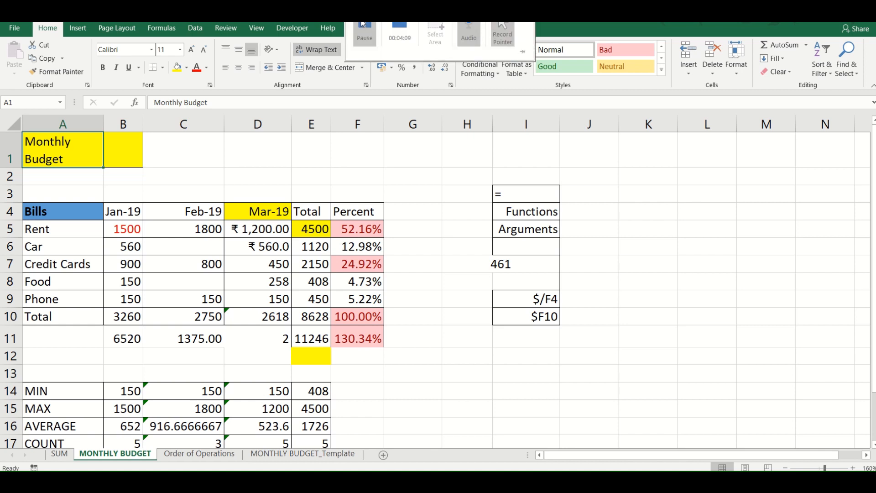
pyautogui.click(363, 25)
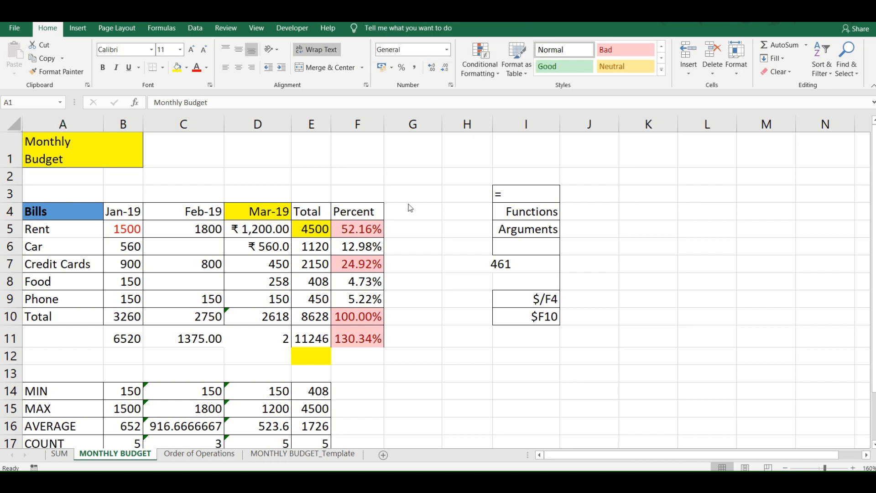
# - Turn off text wrapping for the Monthly Budget title, and merge and center it across A1:B1
pyautogui.click(58, 137)
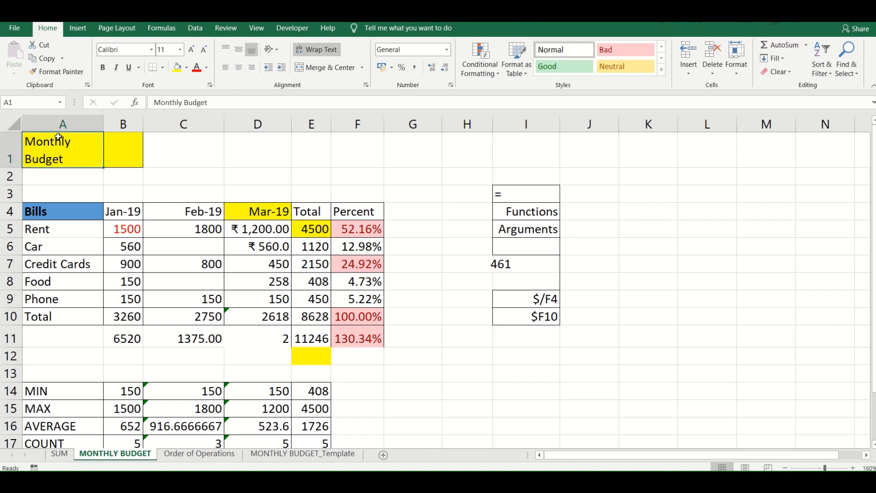
pyautogui.click(320, 50)
pyautogui.hotkey('shift', 'Right')
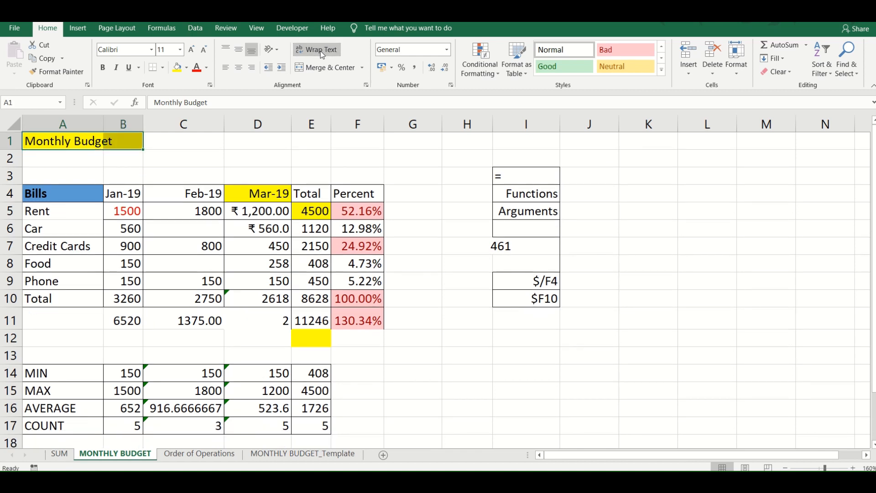
pyautogui.click(320, 67)
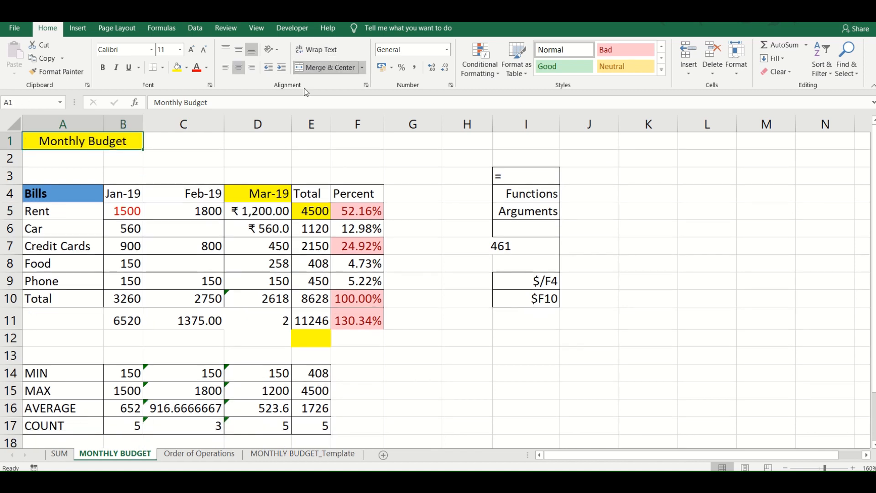
# - Try to merge and center the Rent and Car labels in A5:A6, and undo the merge
pyautogui.click(58, 217)
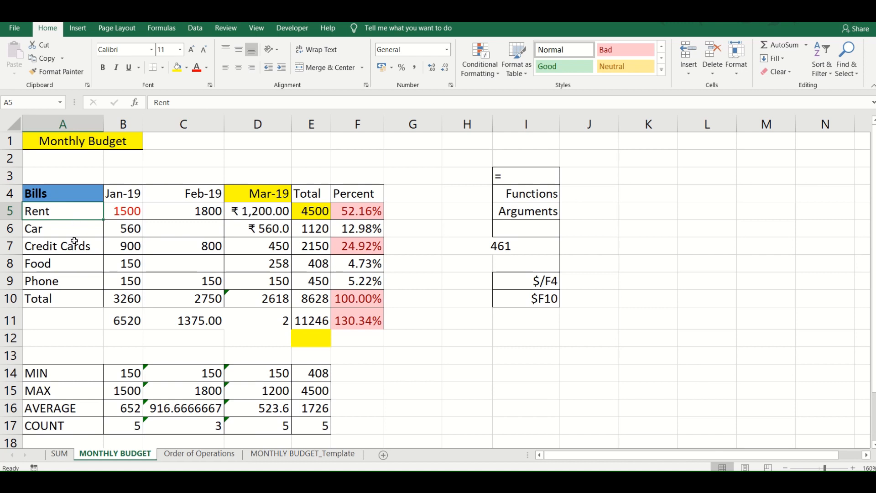
pyautogui.hotkey('shift', 'Down')
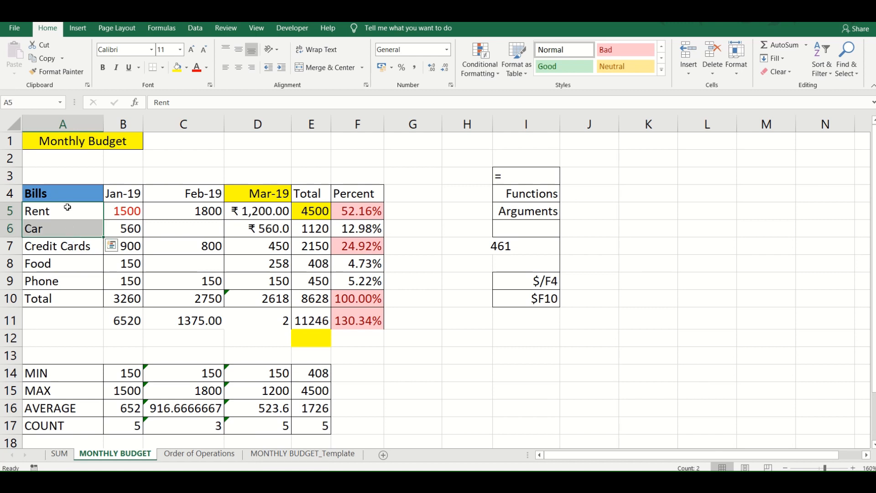
pyautogui.click(336, 69)
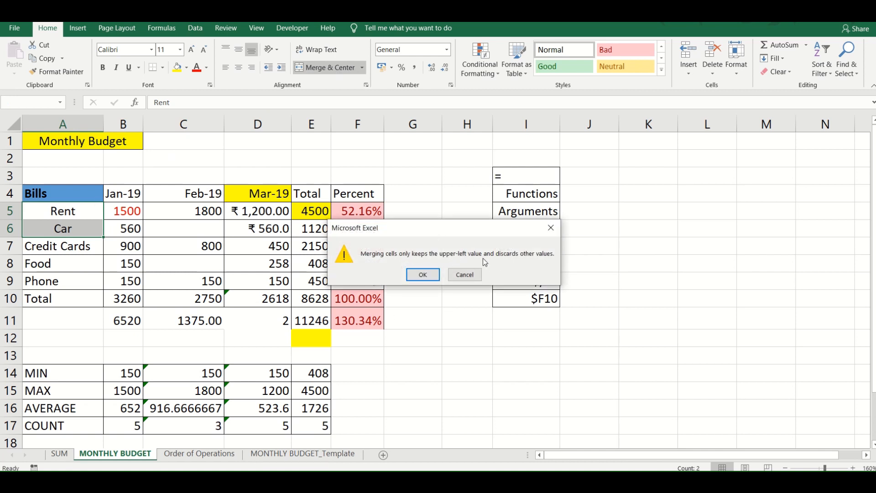
pyautogui.click(424, 276)
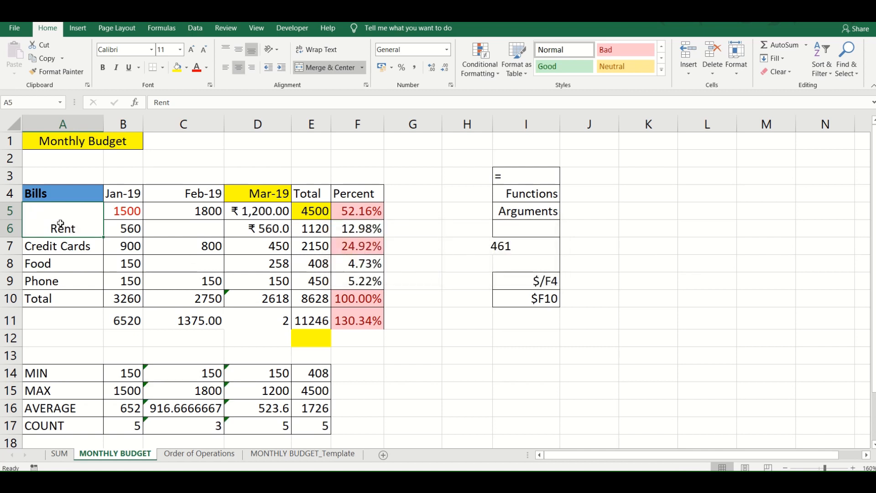
pyautogui.hotkey('ctrl', 'z')
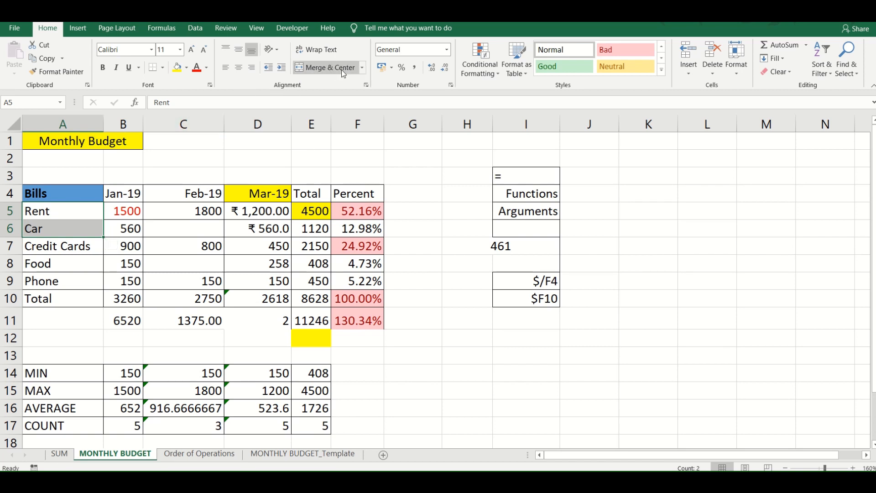
pyautogui.click(363, 70)
pyautogui.click(363, 70)
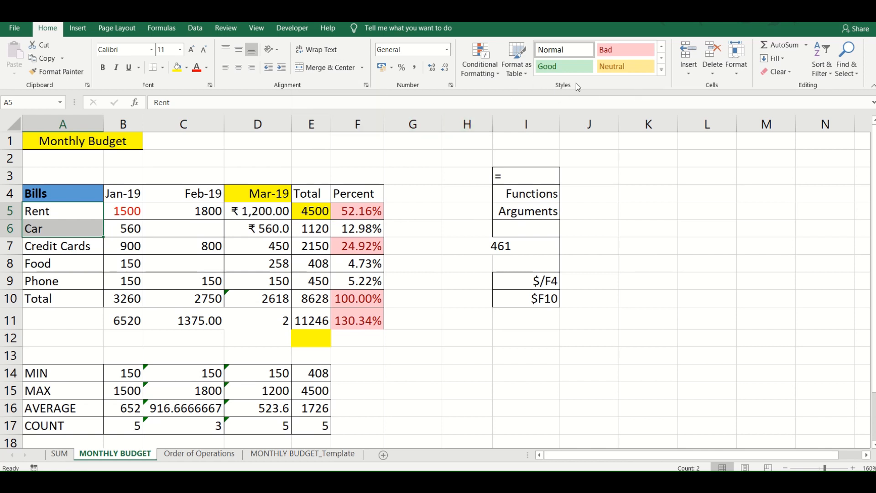
# - Apply the Heading 1 cell style to the Bills header in cell A4
pyautogui.click(664, 72)
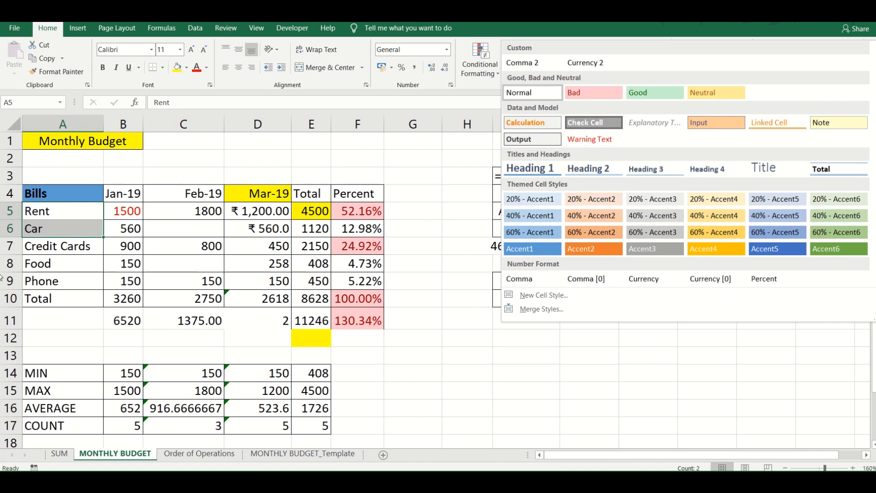
pyautogui.click(56, 193)
pyautogui.click(56, 194)
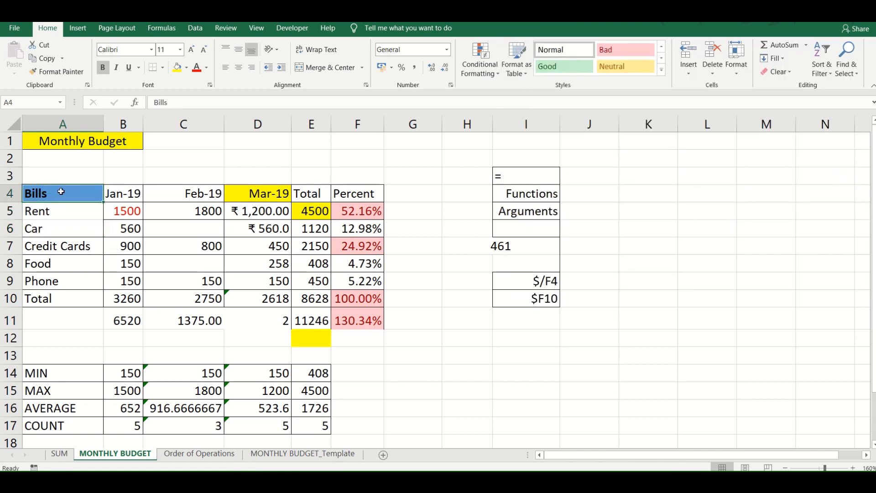
pyautogui.click(662, 71)
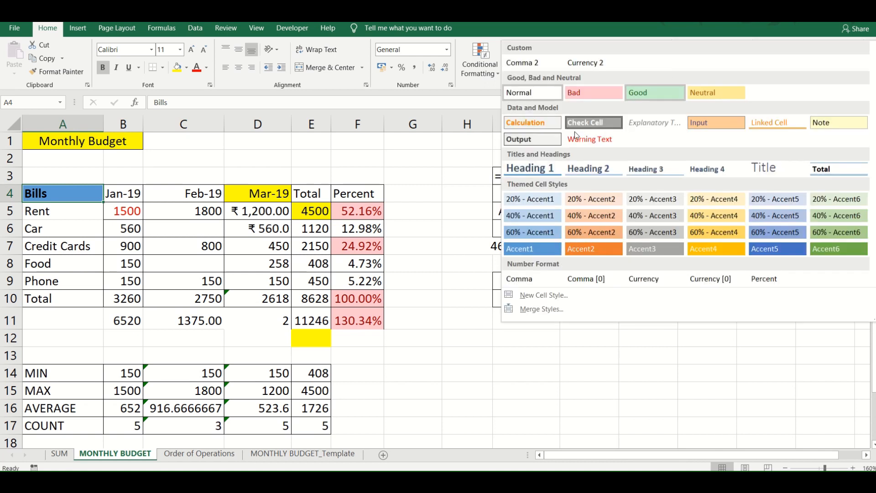
pyautogui.click(550, 169)
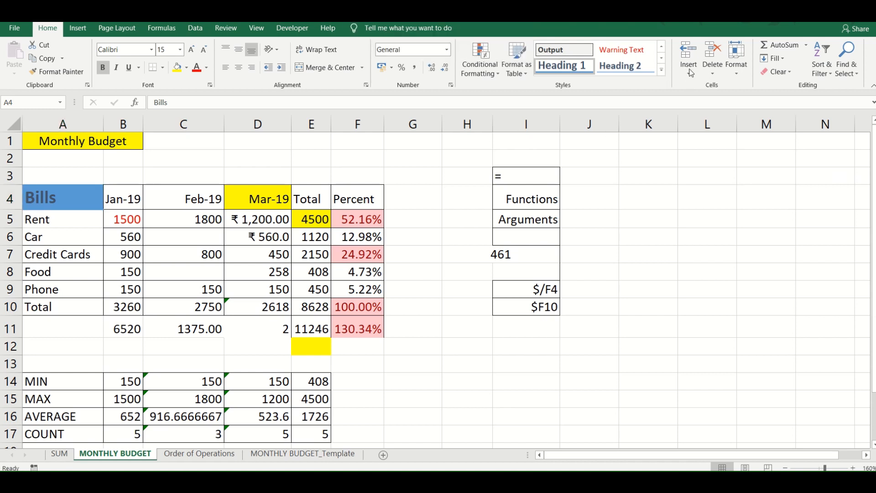
pyautogui.click(639, 180)
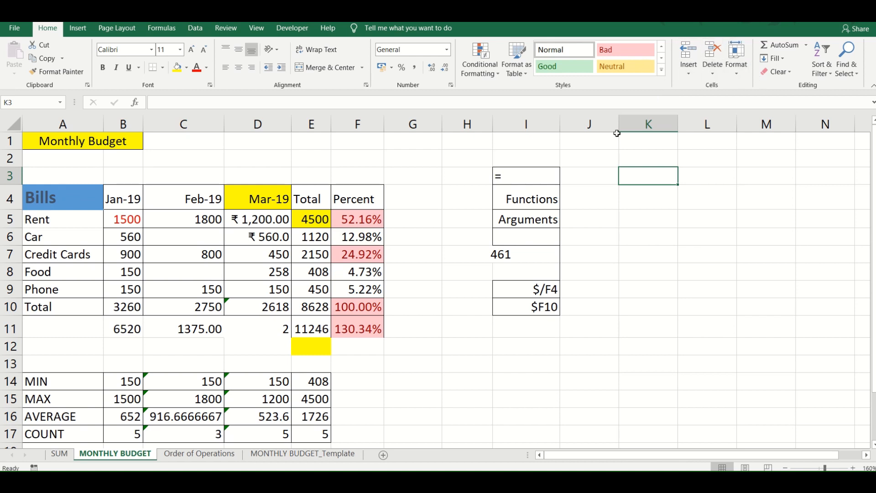
# - Insert a blank cell at C10 in the February column, shifting the existing cells down
pyautogui.click(203, 305)
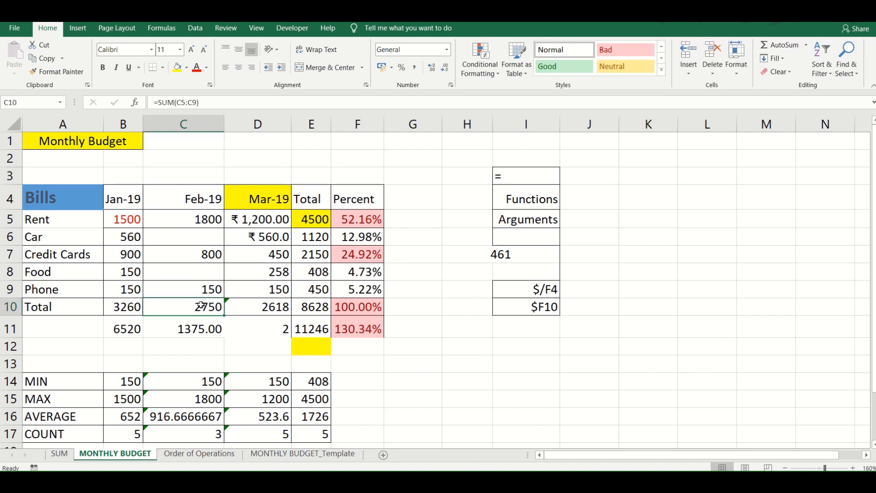
pyautogui.click(692, 70)
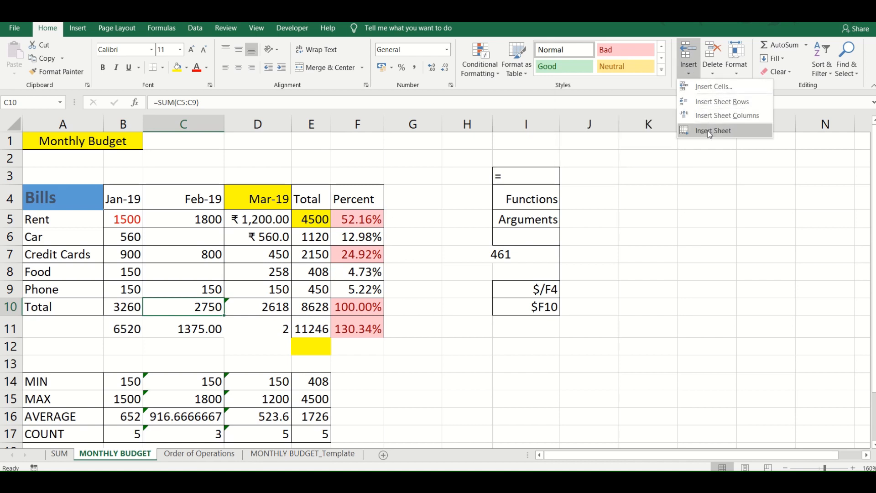
pyautogui.click(705, 86)
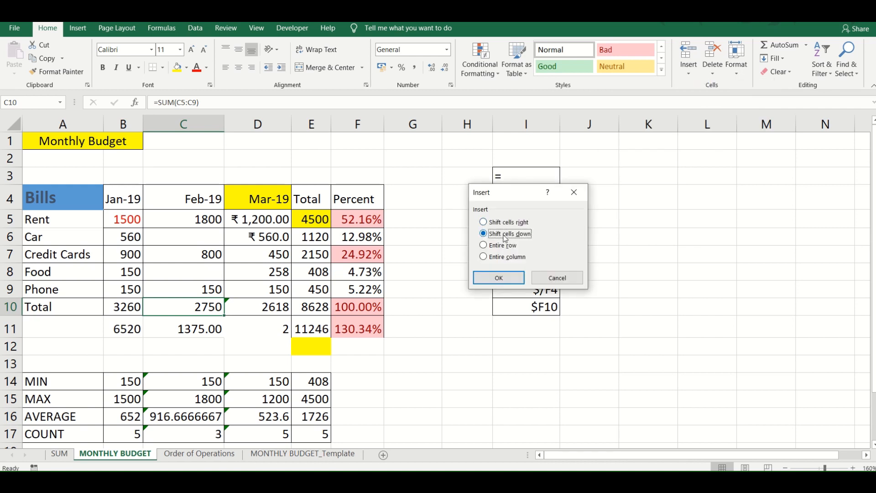
pyautogui.click(495, 275)
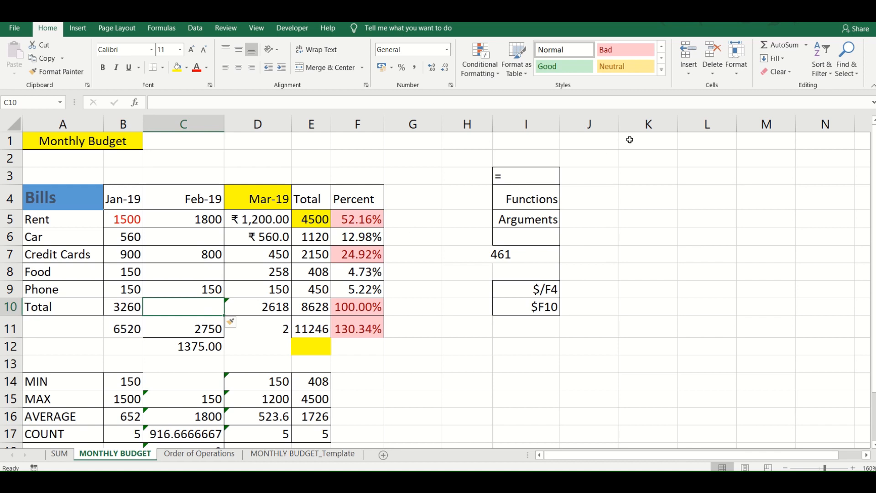
pyautogui.click(736, 64)
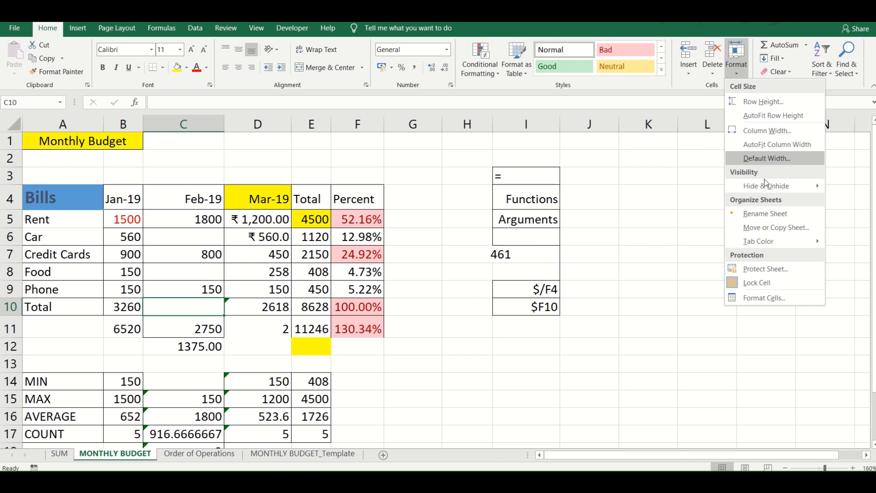
pyautogui.moveTo(764, 188)
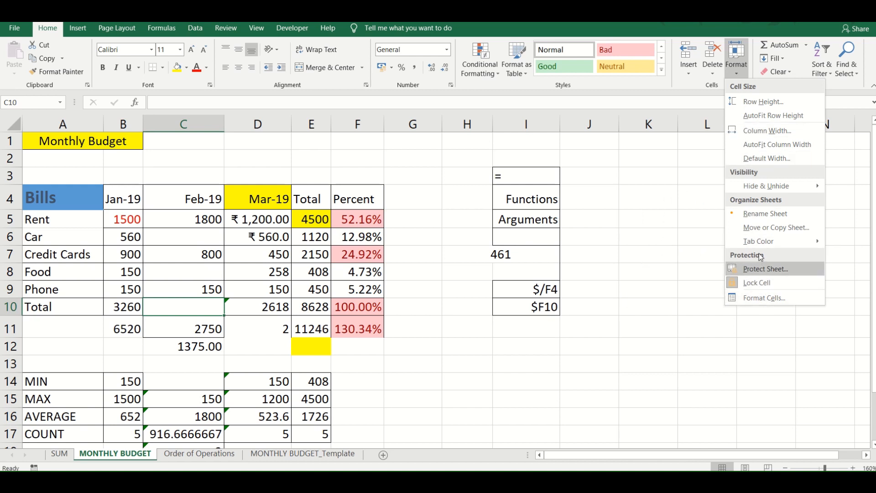
pyautogui.click(735, 64)
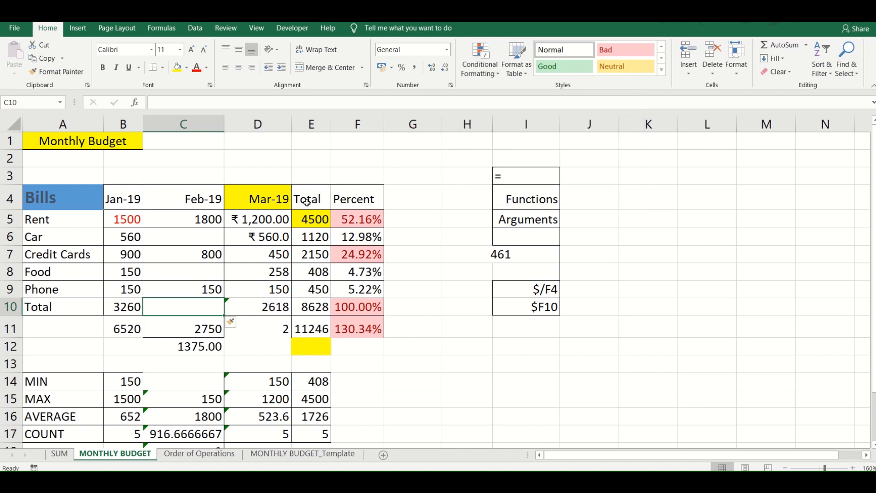
# - Highlight the March values in D5:D10 that are greater than 1000 with Light Red Fill with Dark Red Text
pyautogui.moveTo(264, 223); pyautogui.dragTo(262, 309)
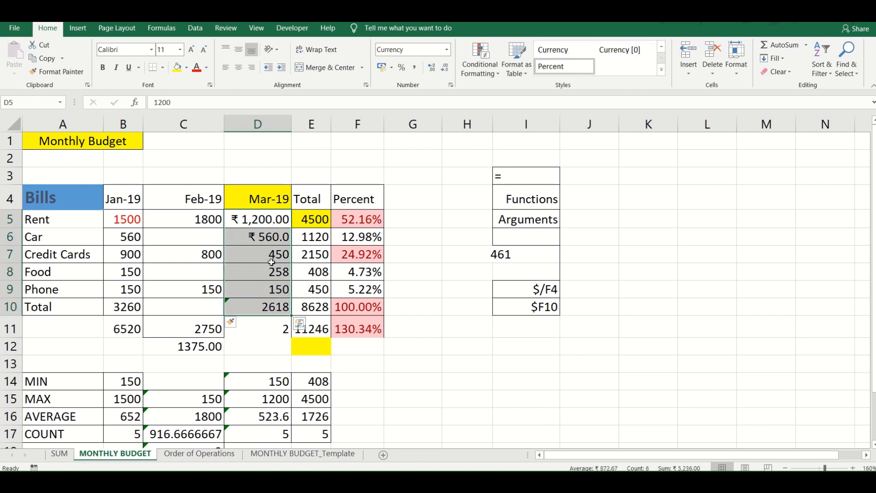
pyautogui.click(494, 65)
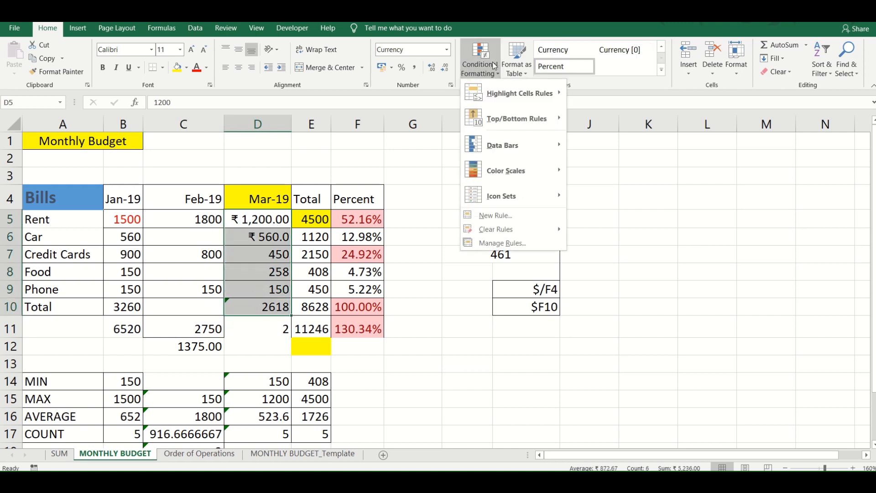
pyautogui.moveTo(498, 91)
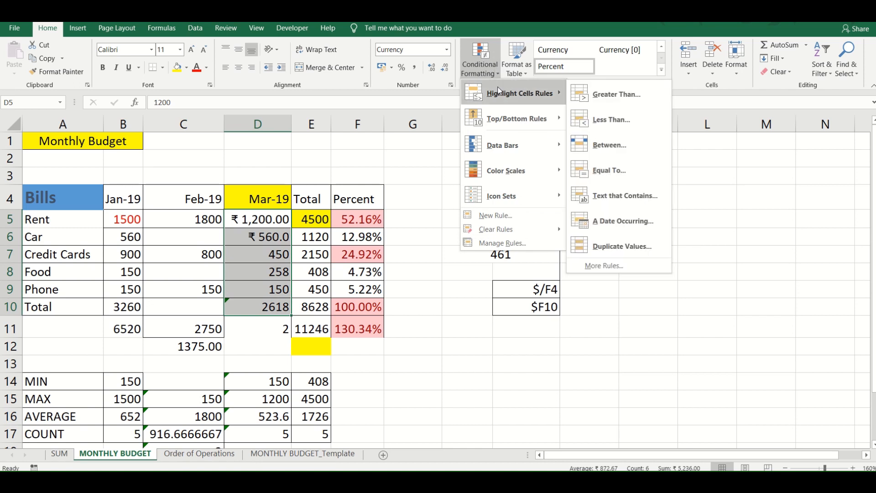
pyautogui.click(598, 95)
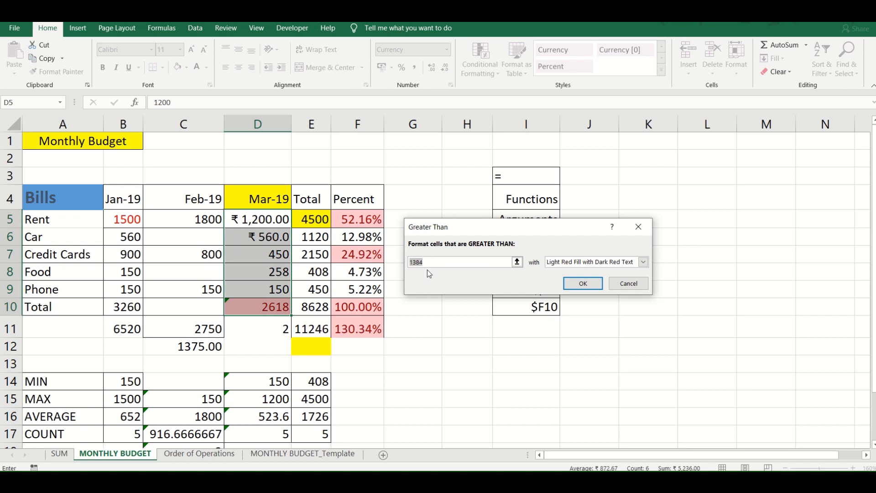
pyautogui.write('100')
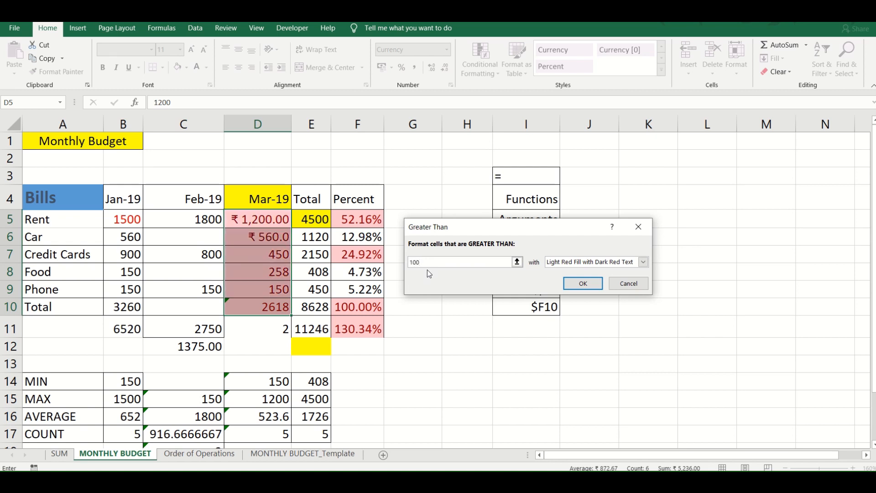
pyautogui.write('0')
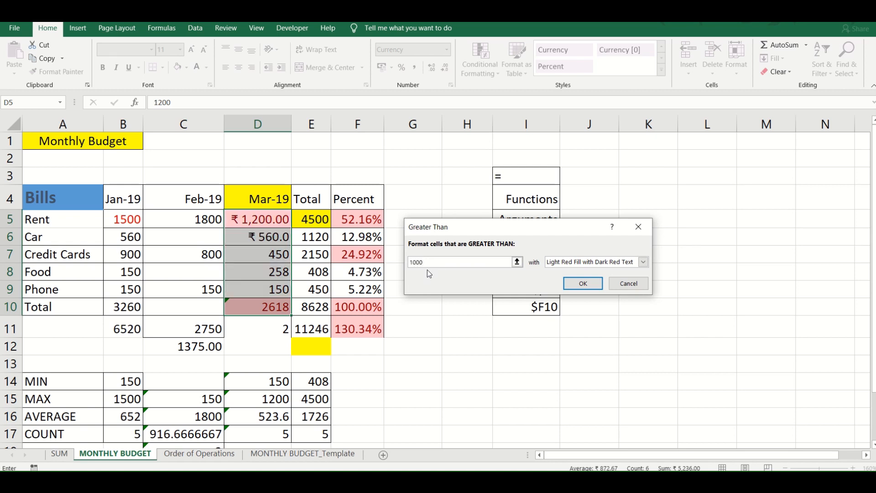
pyautogui.click(580, 282)
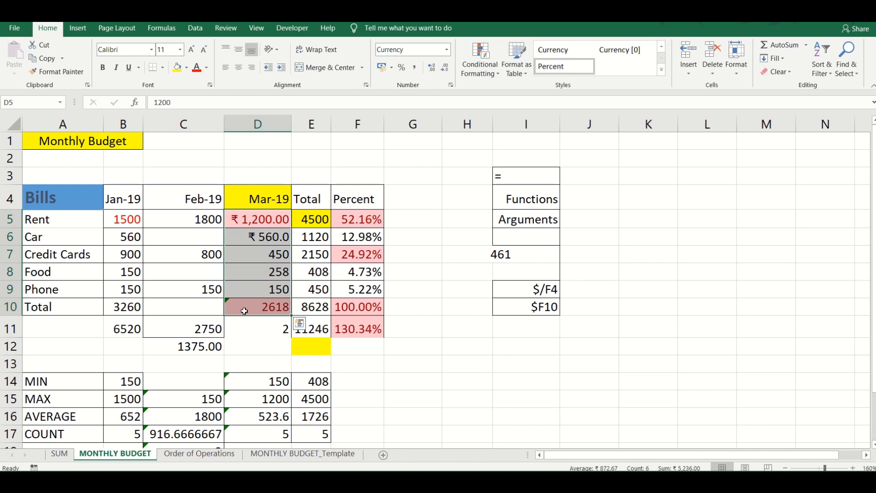
pyautogui.click(489, 69)
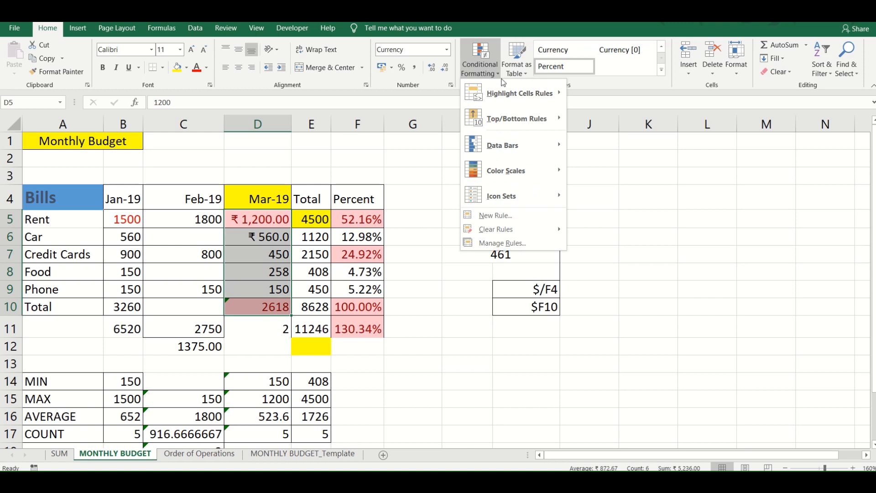
pyautogui.moveTo(503, 92)
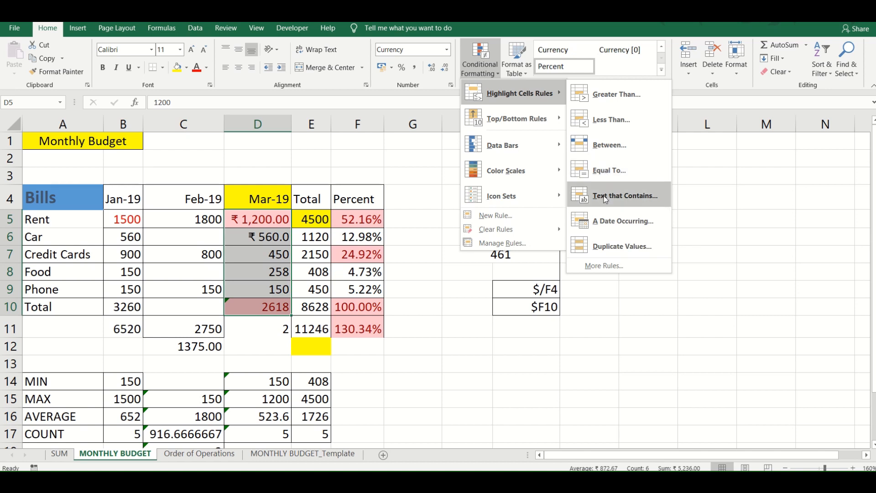
pyautogui.click(714, 210)
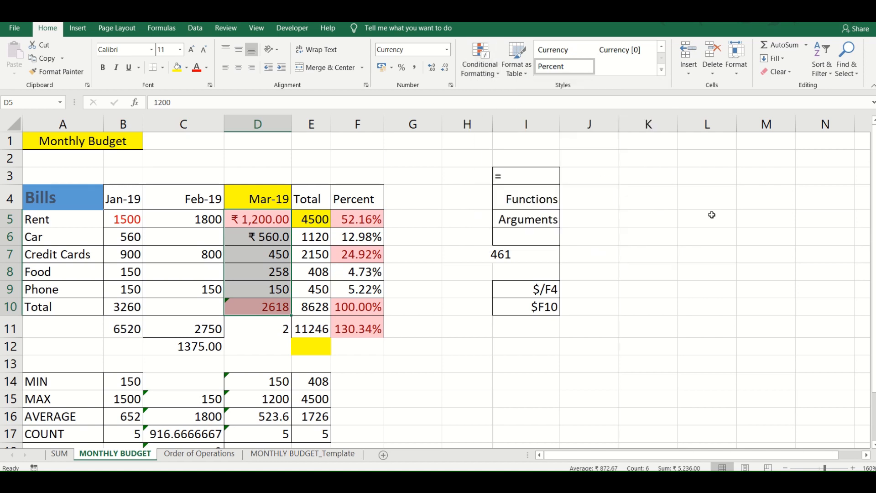
# - Enter four first names down the empty cells L5:L8, one per cell
pyautogui.click(709, 221)
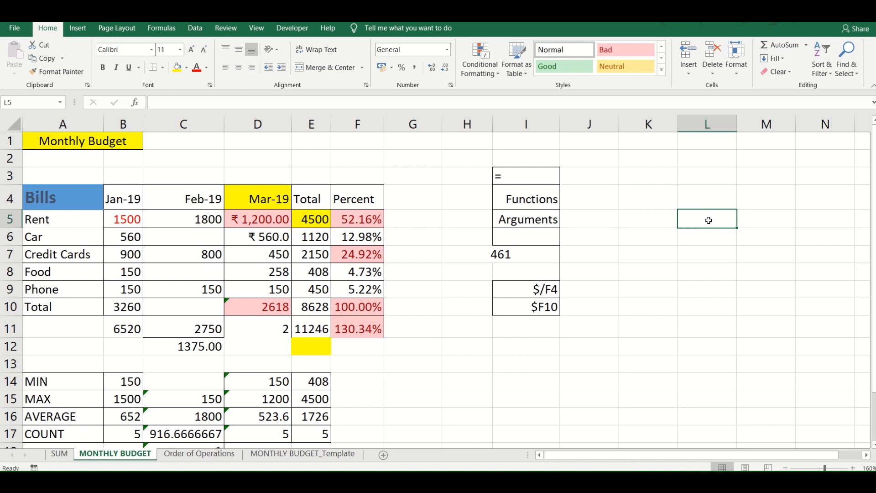
pyautogui.write('Disha')
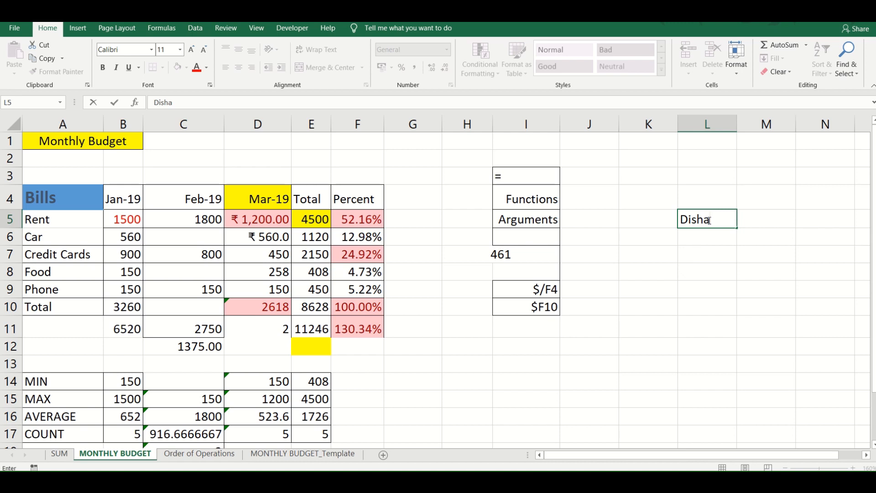
pyautogui.press('Return')
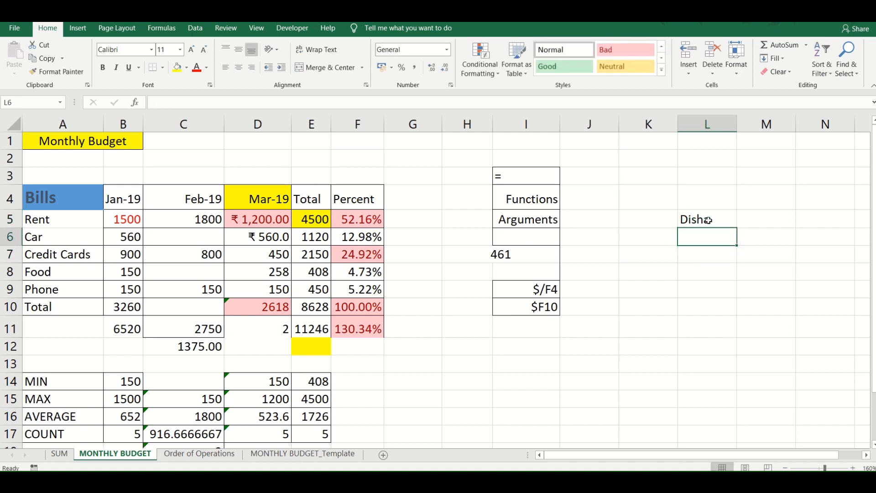
pyautogui.write('Nisha')
pyautogui.press('Return')
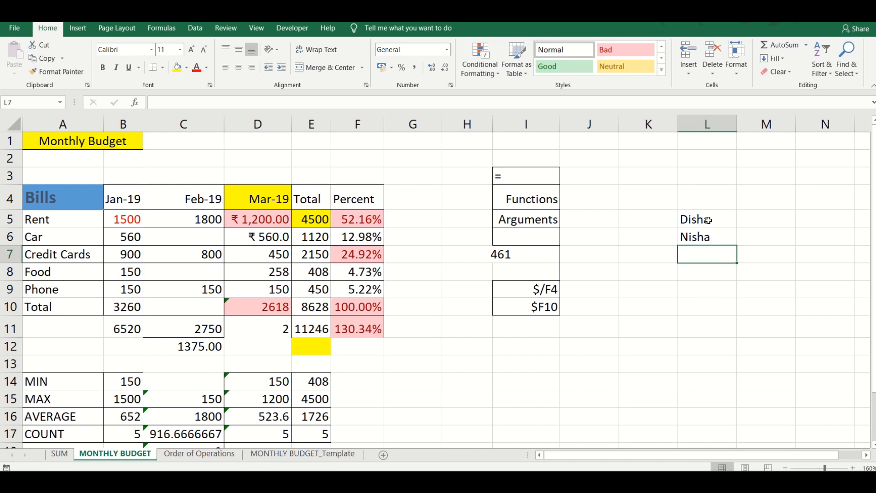
pyautogui.write('Sanch')
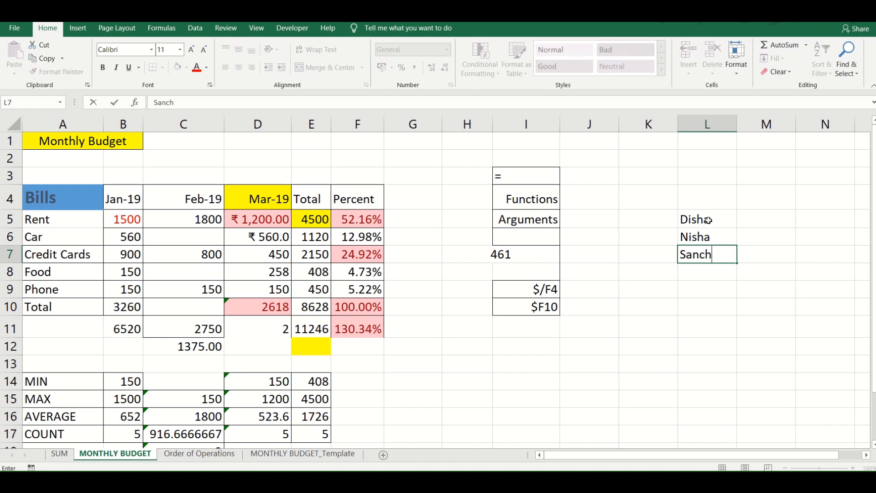
pyautogui.write('i')
pyautogui.press('Return')
pyautogui.write('Priy')
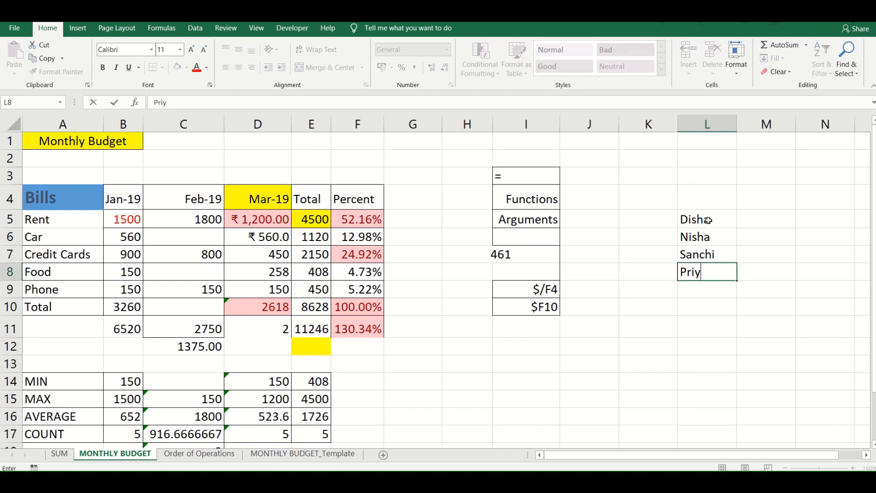
pyautogui.write('a')
pyautogui.press('Return')
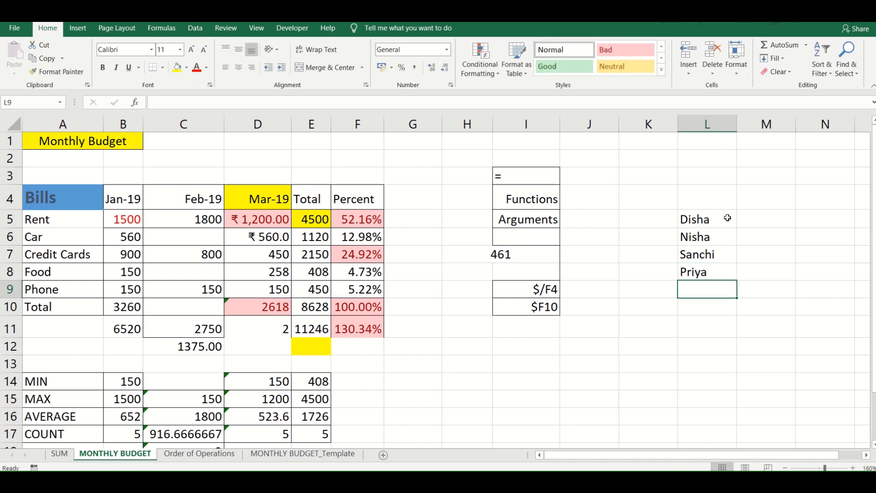
# - Highlight the cells in L5:L8 containing the text of cell L7, using Light Red Fill with Dark Red Text
pyautogui.moveTo(716, 220); pyautogui.dragTo(714, 272)
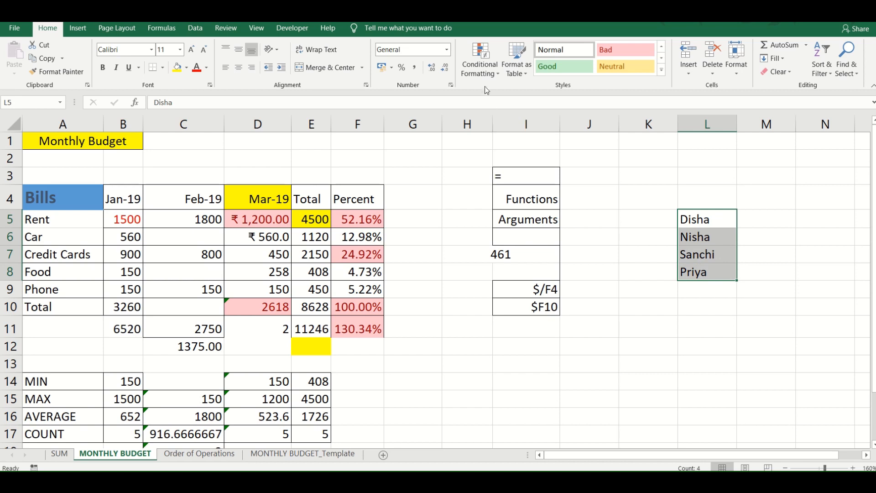
pyautogui.click(485, 74)
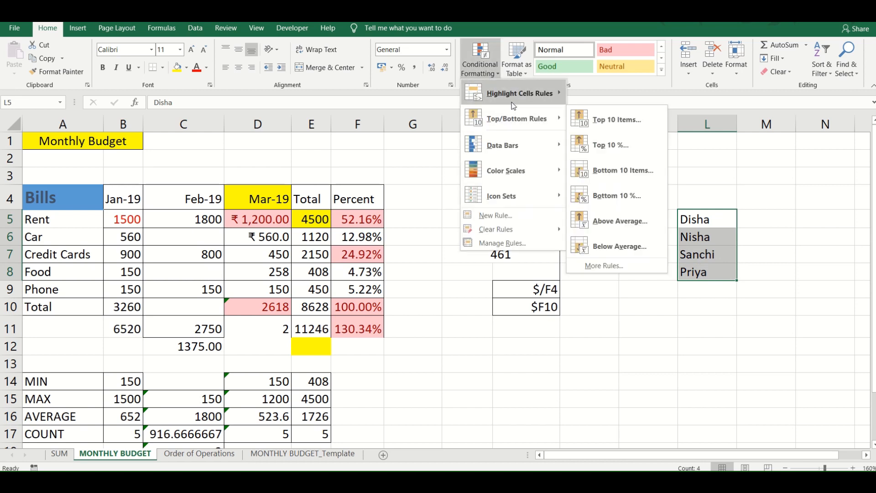
pyautogui.click(610, 195)
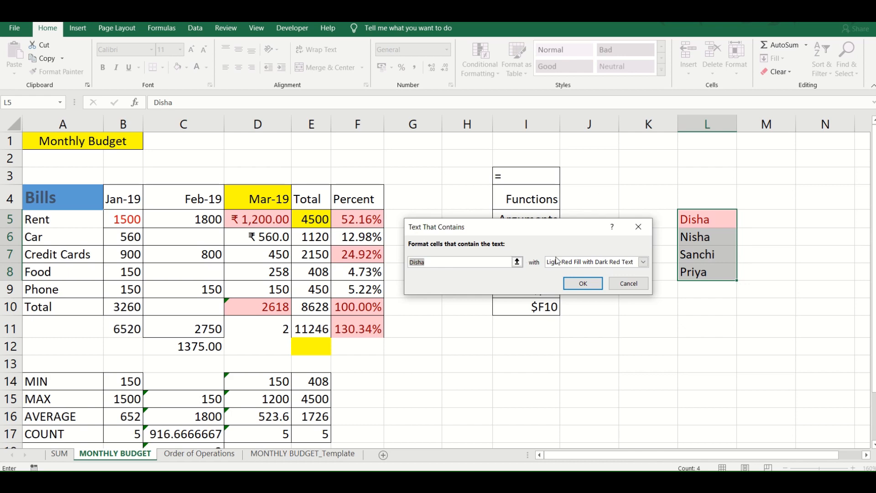
pyautogui.click(517, 262)
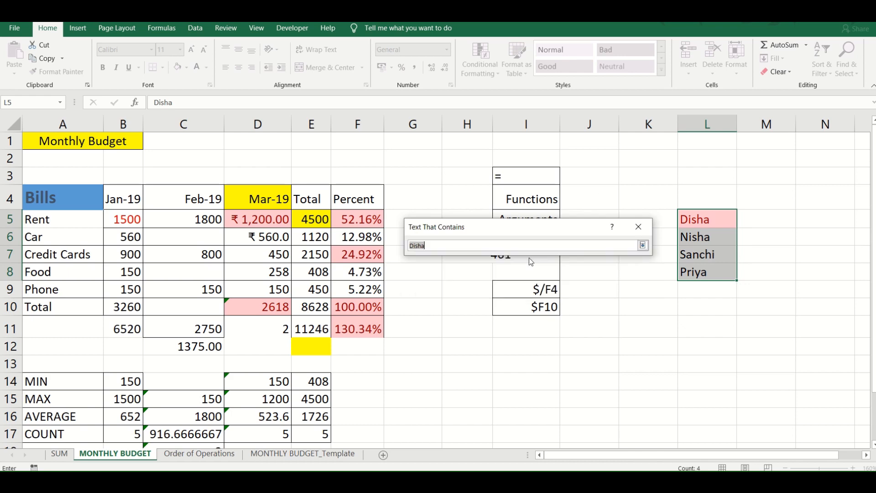
pyautogui.click(689, 254)
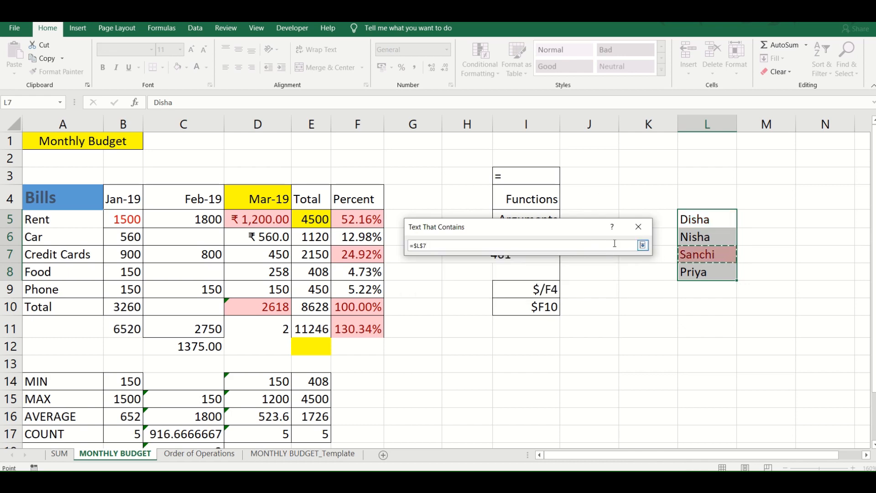
pyautogui.click(643, 246)
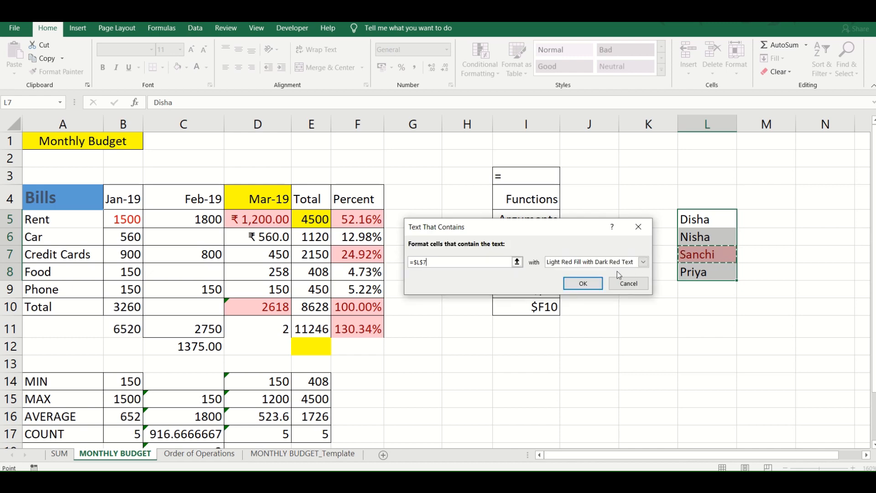
pyautogui.click(576, 285)
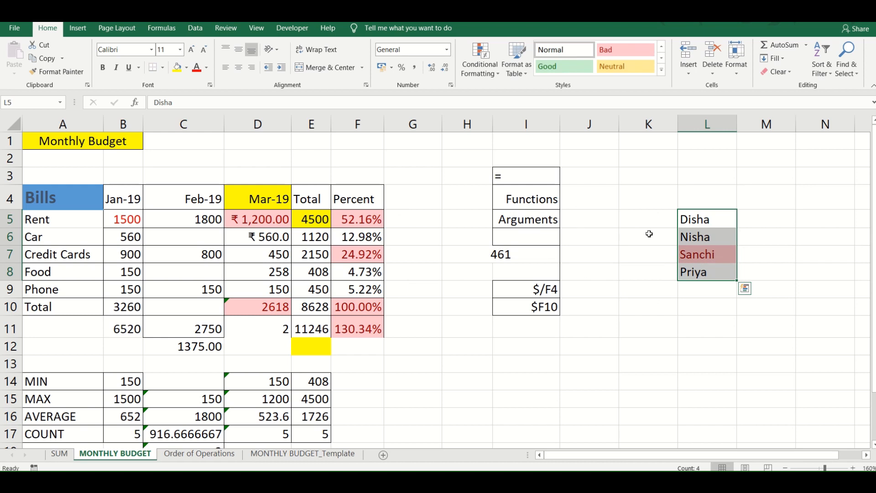
# - Apply blue gradient-fill data bars to the names in L5:L8
pyautogui.click(487, 63)
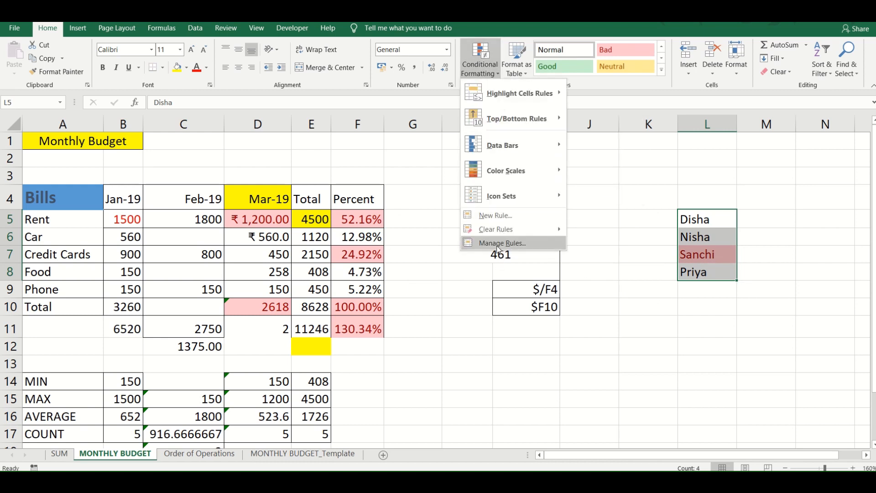
pyautogui.moveTo(501, 230)
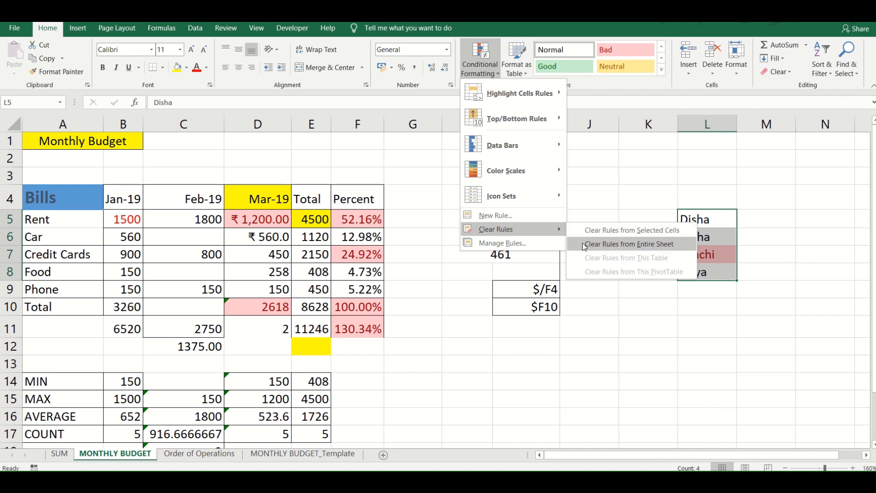
pyautogui.moveTo(528, 91)
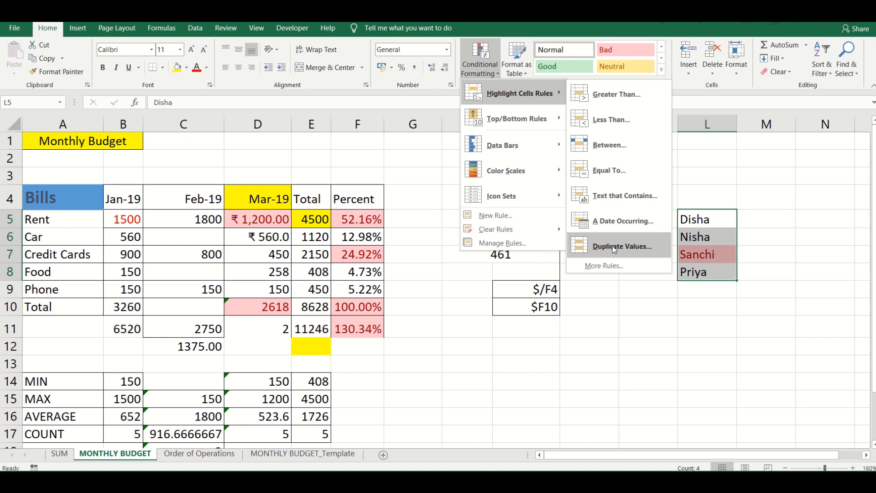
pyautogui.moveTo(543, 117)
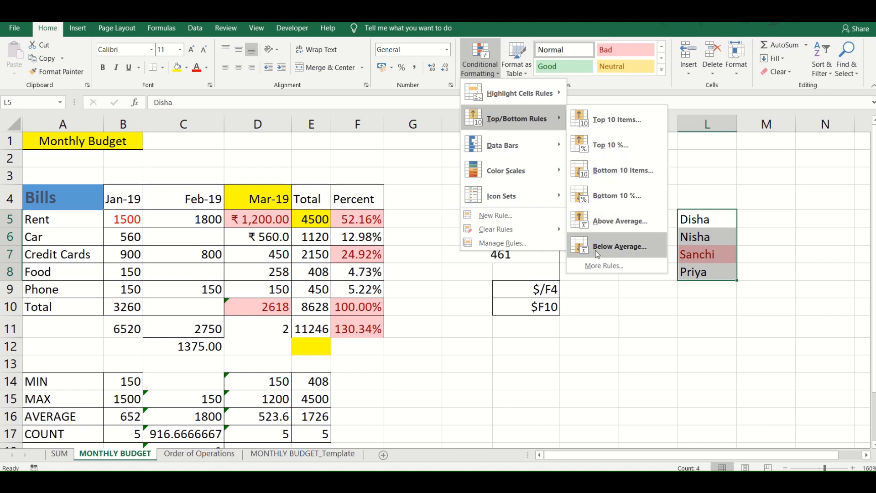
pyautogui.moveTo(548, 138)
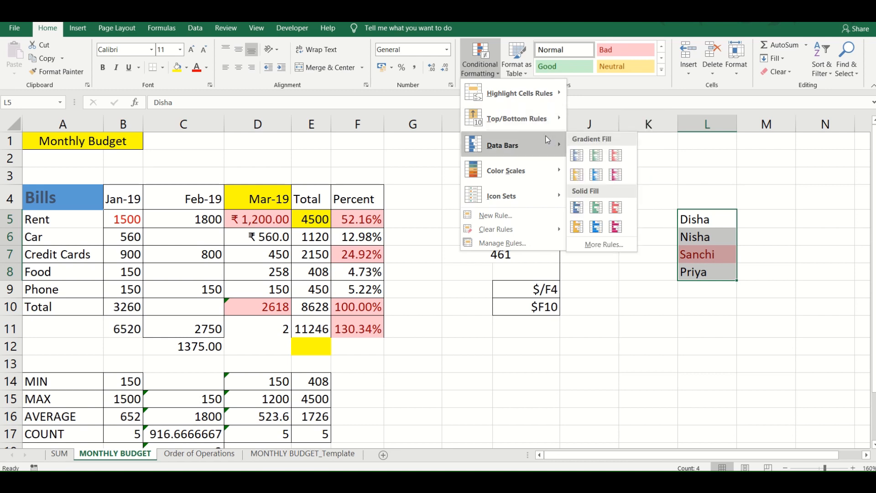
pyautogui.click(574, 155)
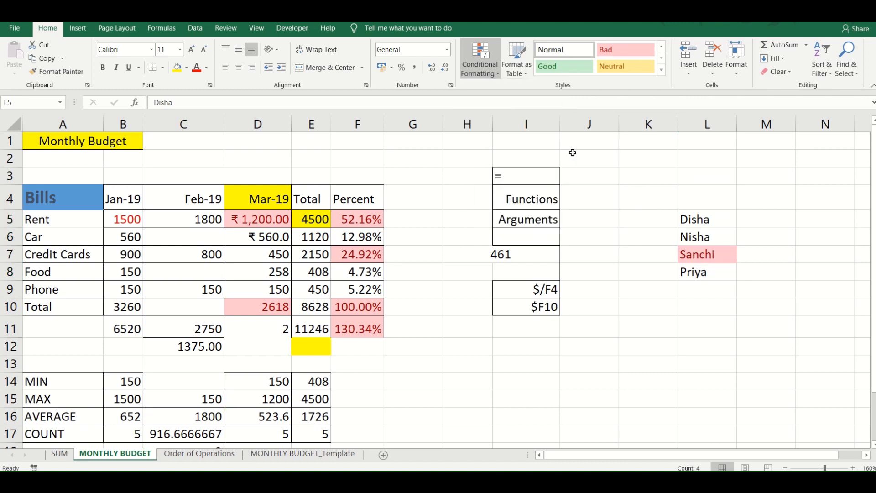
pyautogui.click(229, 256)
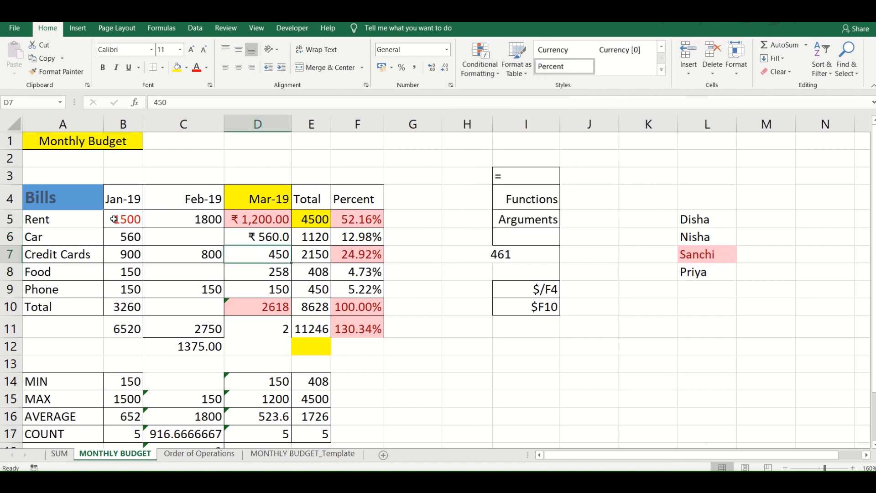
# - Apply orange gradient-fill data bars to the January values in B5:B10
pyautogui.moveTo(110, 220); pyautogui.dragTo(123, 308)
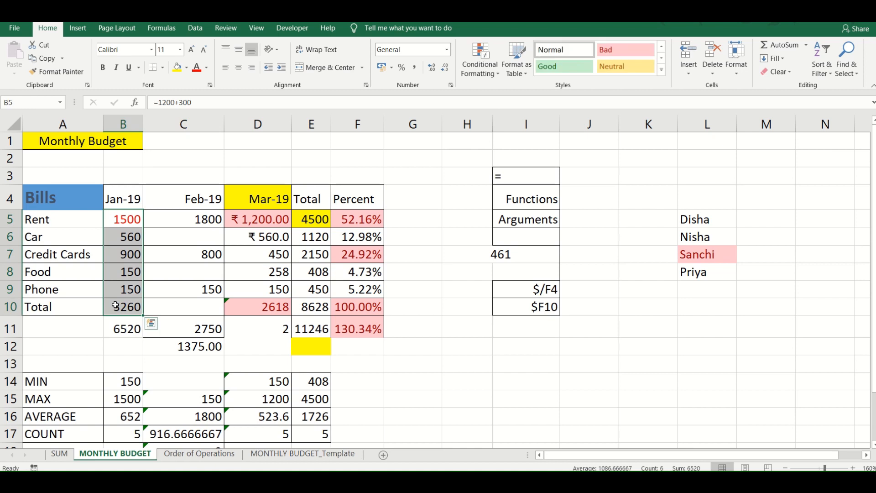
pyautogui.click(475, 58)
pyautogui.moveTo(508, 154)
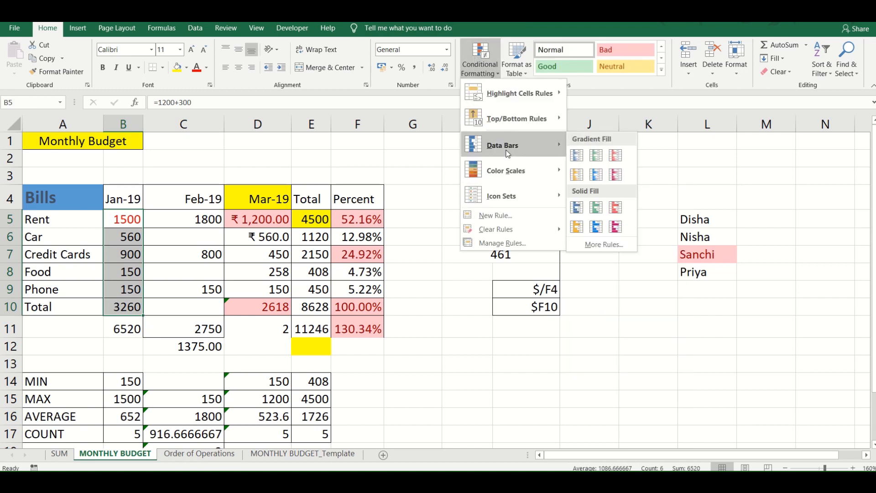
pyautogui.click(577, 175)
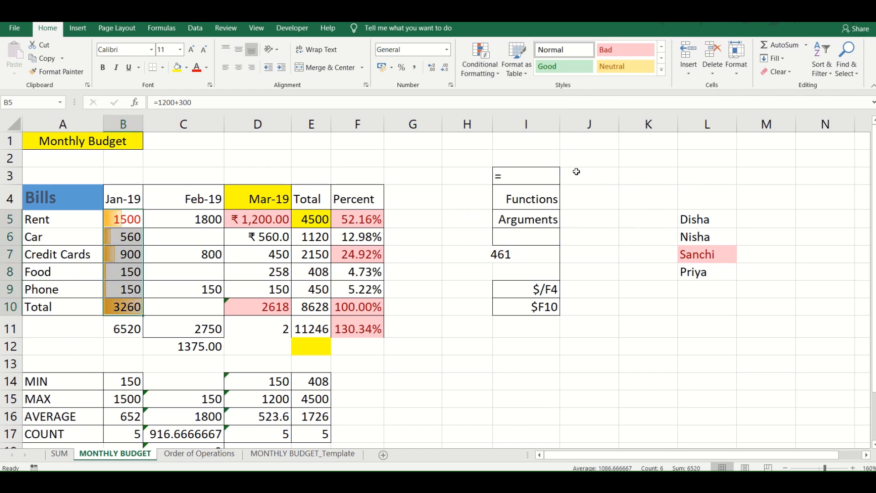
pyautogui.click(168, 284)
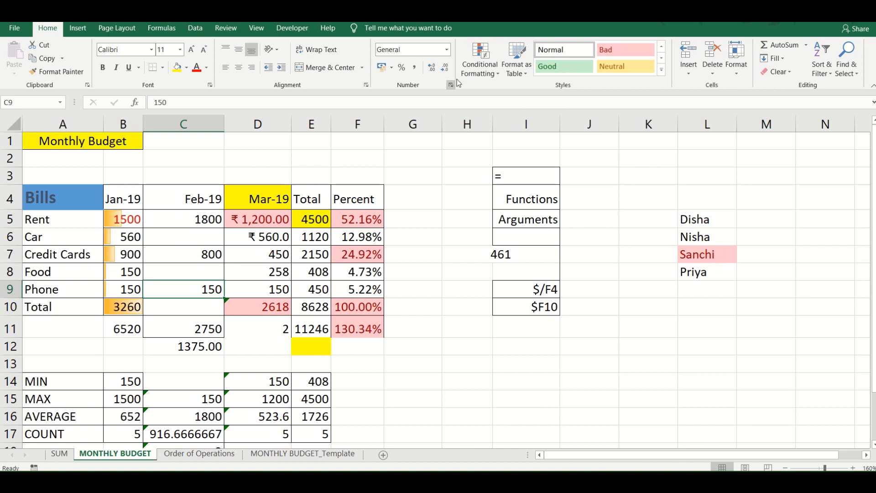
pyautogui.click(474, 77)
pyautogui.moveTo(511, 172)
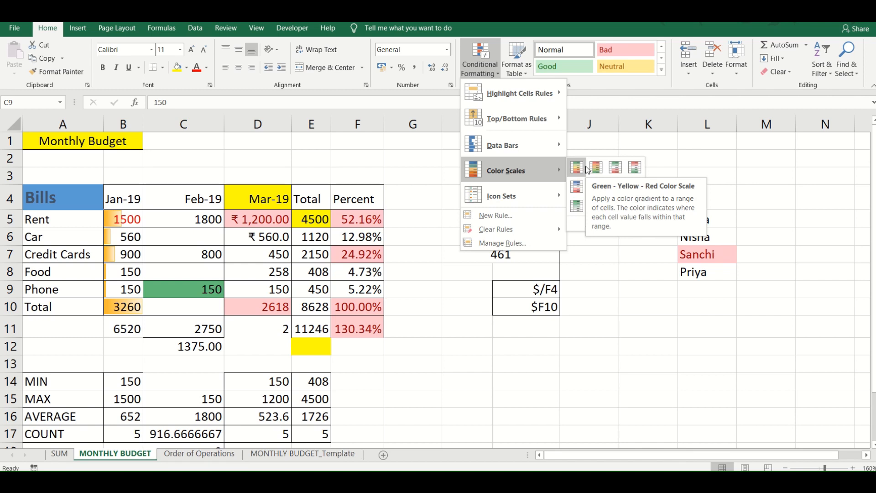
pyautogui.moveTo(542, 185)
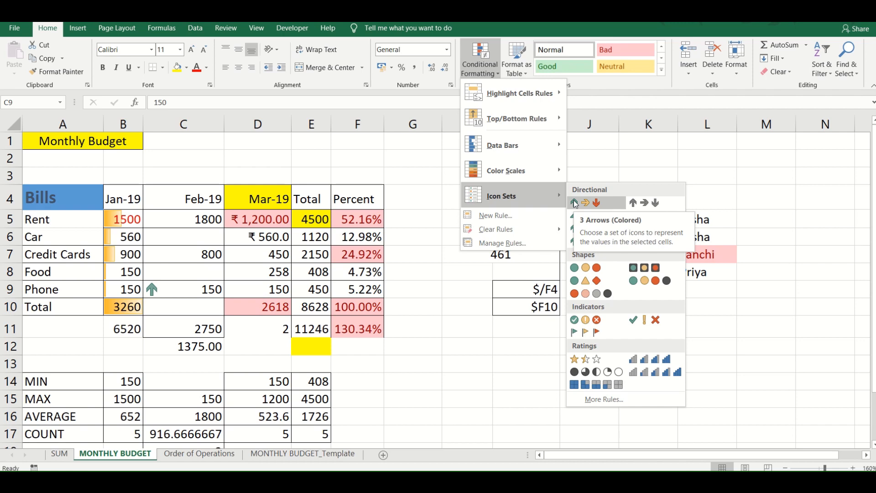
pyautogui.click(495, 62)
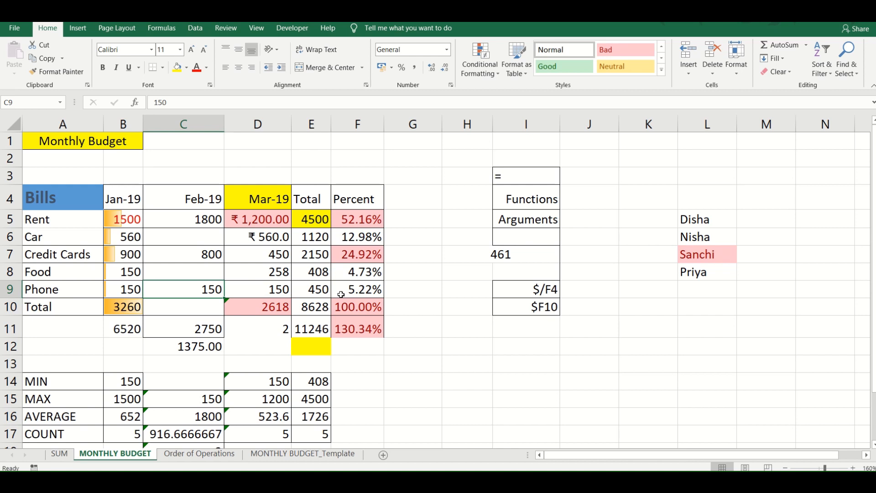
pyautogui.moveTo(371, 24)
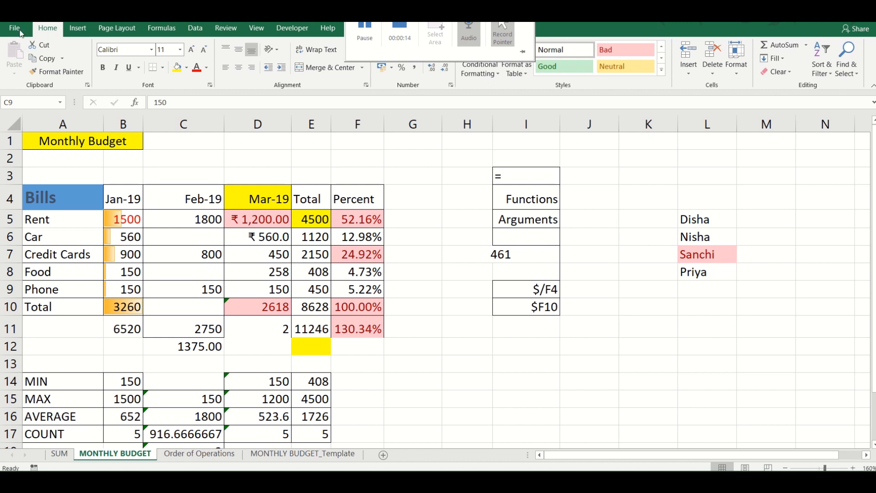
pyautogui.click(83, 30)
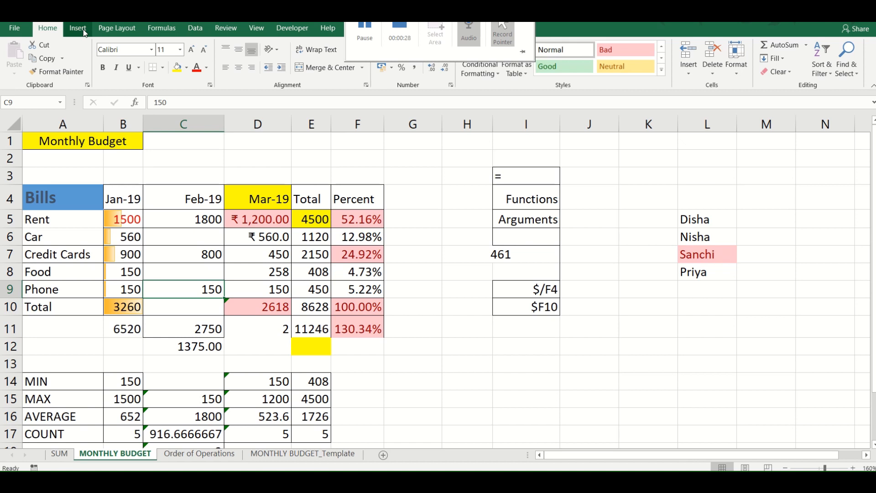
pyautogui.click(83, 32)
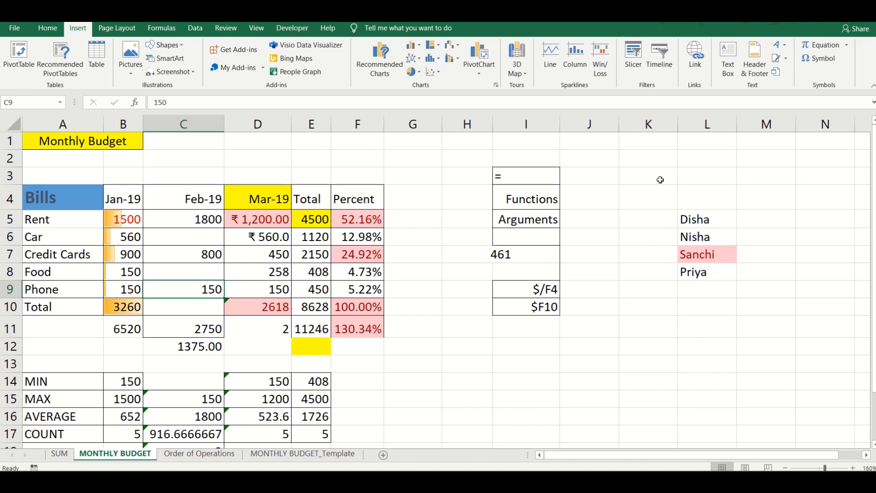
# - Clear the conditional formatting rules from the entire MONTHLY BUDGET sheet
pyautogui.click(518, 292)
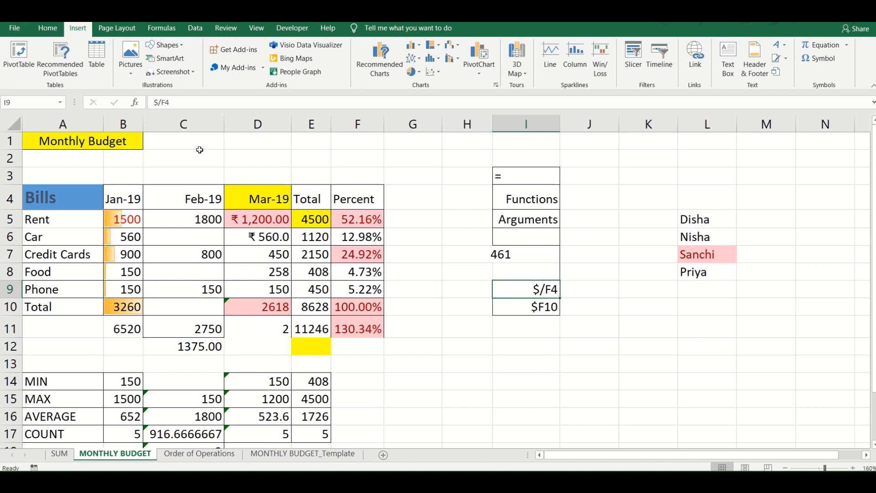
pyautogui.click(48, 28)
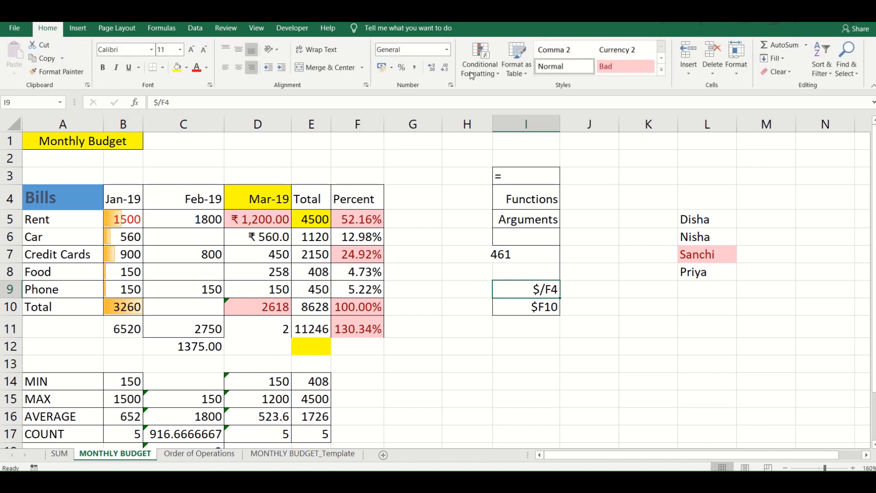
pyautogui.click(481, 59)
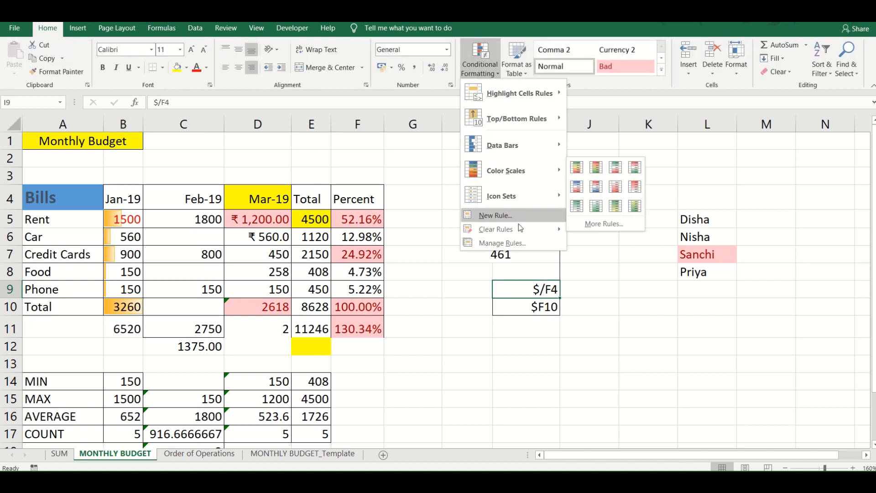
pyautogui.moveTo(519, 229)
pyautogui.click(627, 245)
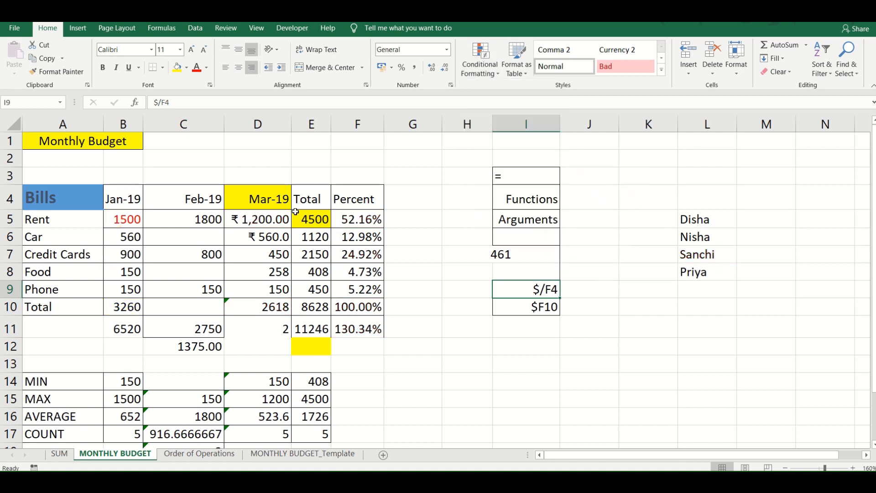
# - Insert a 2-D clustered column chart from the bills and monthly amounts in A4:D9
pyautogui.click(77, 27)
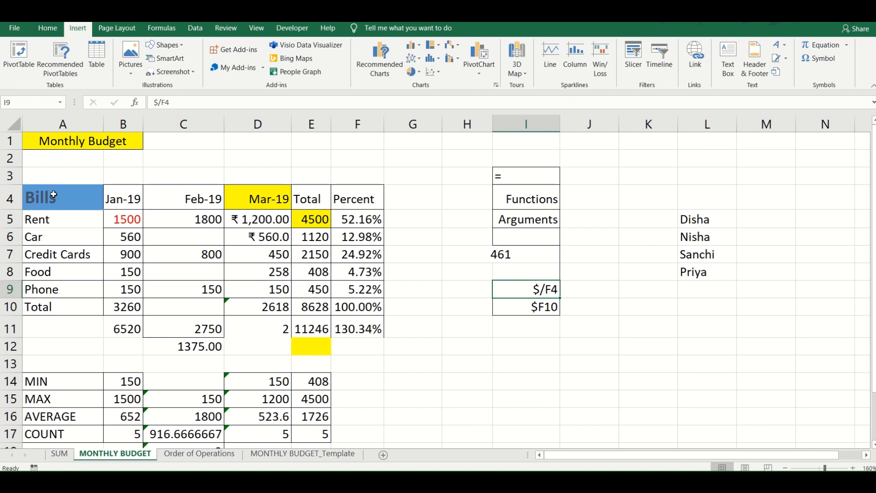
pyautogui.moveTo(54, 195); pyautogui.dragTo(258, 270)
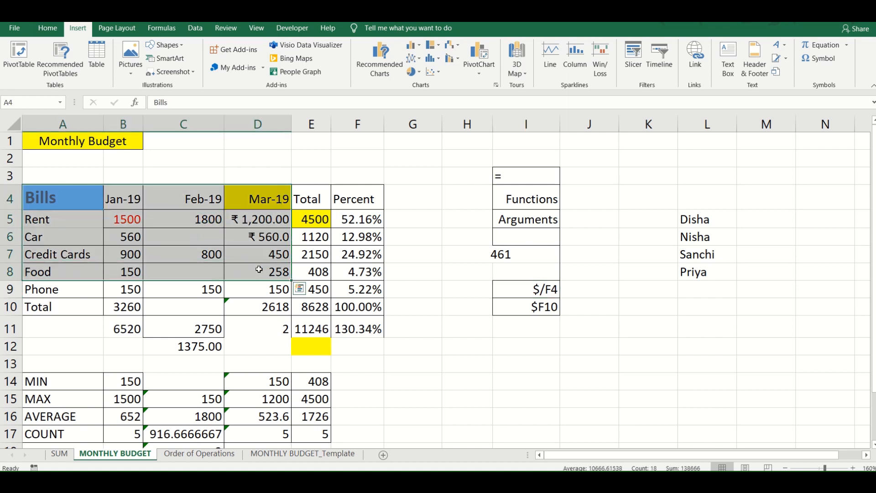
pyautogui.hotkey('shift', 'Down')
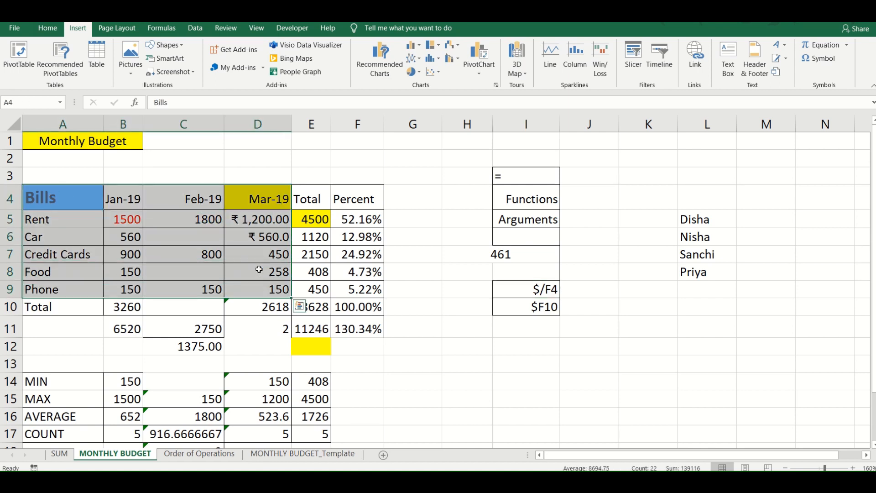
pyautogui.click(417, 46)
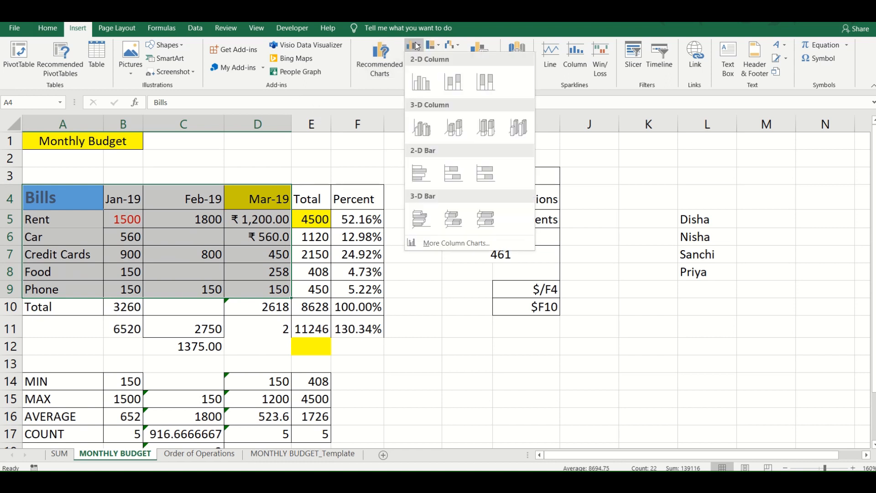
pyautogui.click(421, 81)
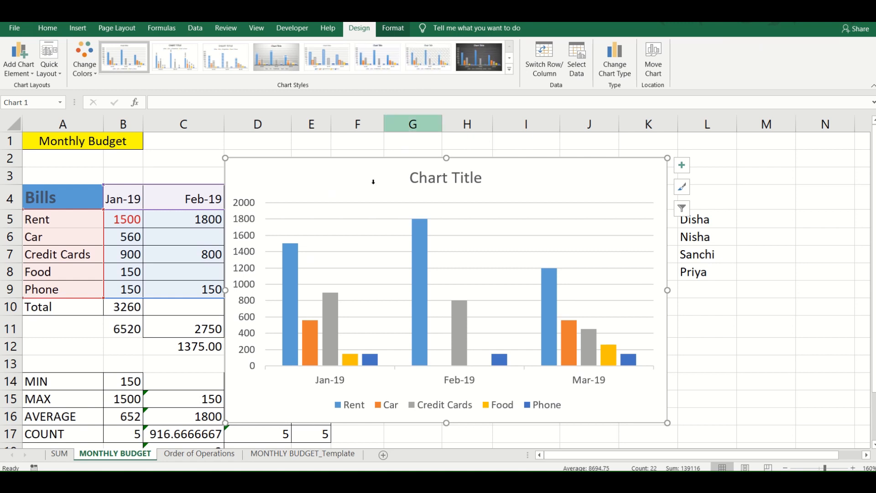
# - Narrow the column chart from its left edge and place it beside the budget table, over columns H to N
pyautogui.moveTo(363, 172); pyautogui.dragTo(496, 130)
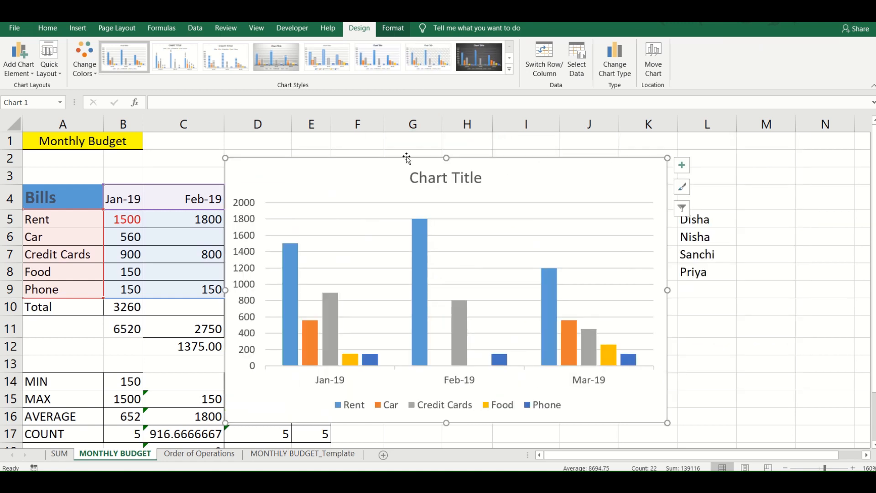
pyautogui.moveTo(387, 172); pyautogui.dragTo(546, 129)
pyautogui.moveTo(224, 290); pyautogui.dragTo(295, 290)
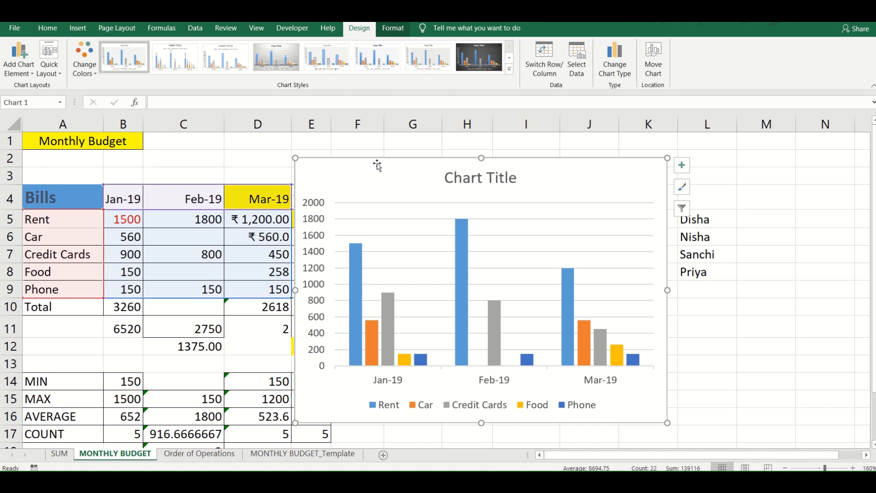
pyautogui.moveTo(377, 164); pyautogui.dragTo(537, 151)
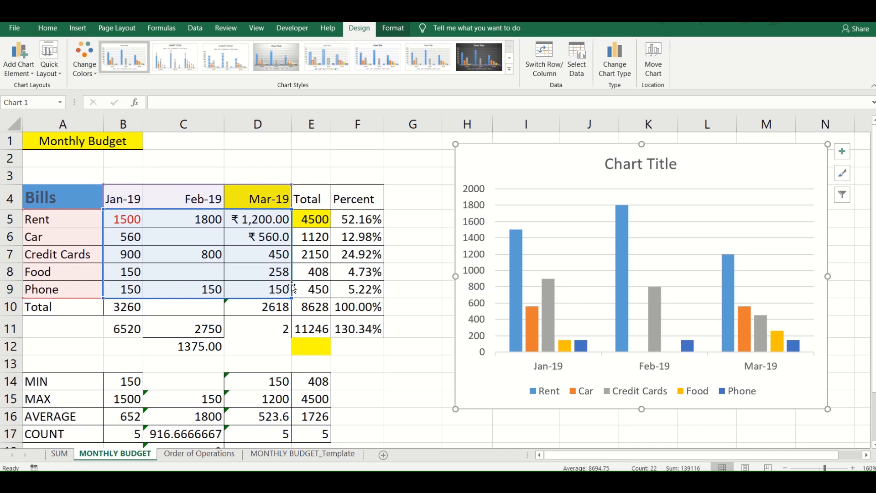
# - Try limiting the chart's data range to January and February without Phone, and extend it back to B5:D9
pyautogui.moveTo(290, 296); pyautogui.dragTo(219, 301)
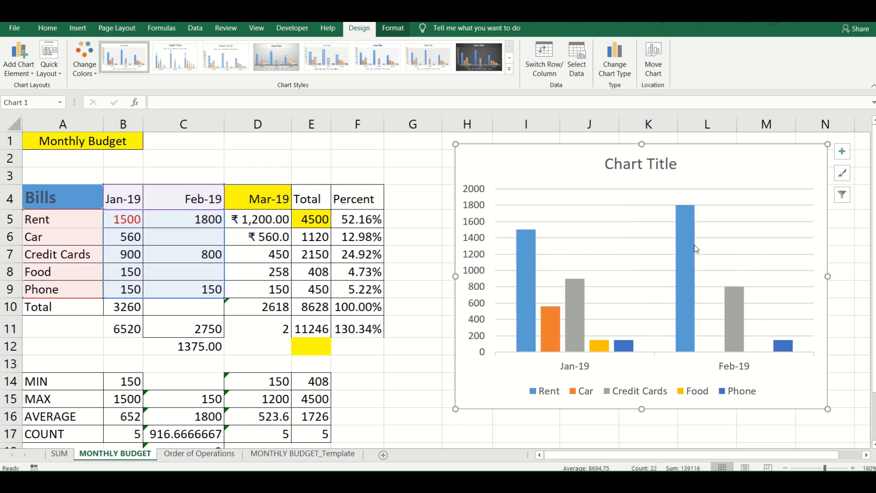
pyautogui.moveTo(696, 248)
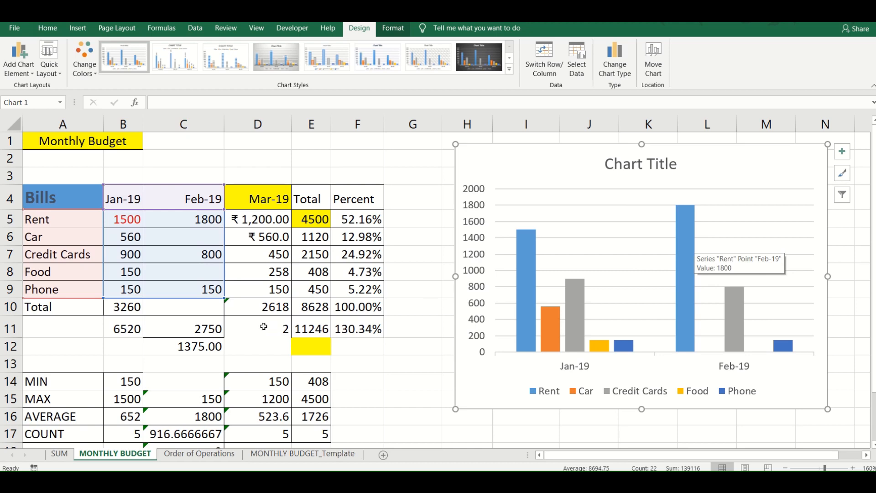
pyautogui.moveTo(224, 299); pyautogui.dragTo(223, 282)
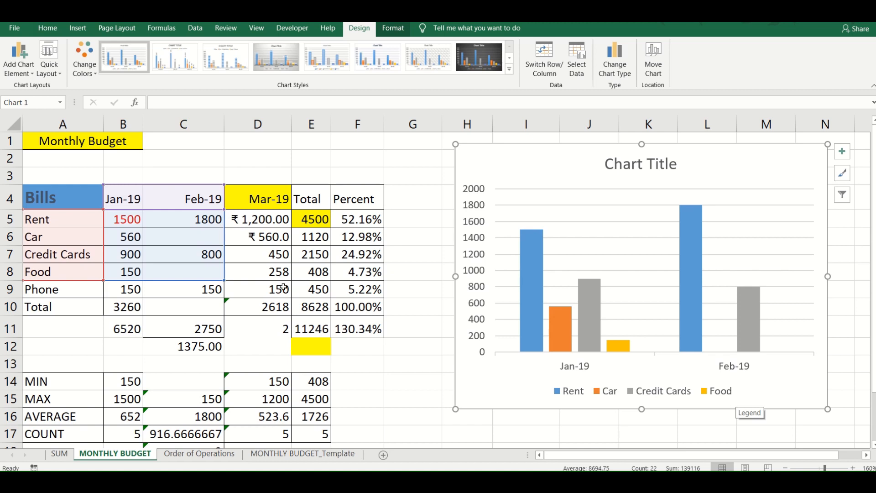
pyautogui.moveTo(222, 273); pyautogui.dragTo(290, 295)
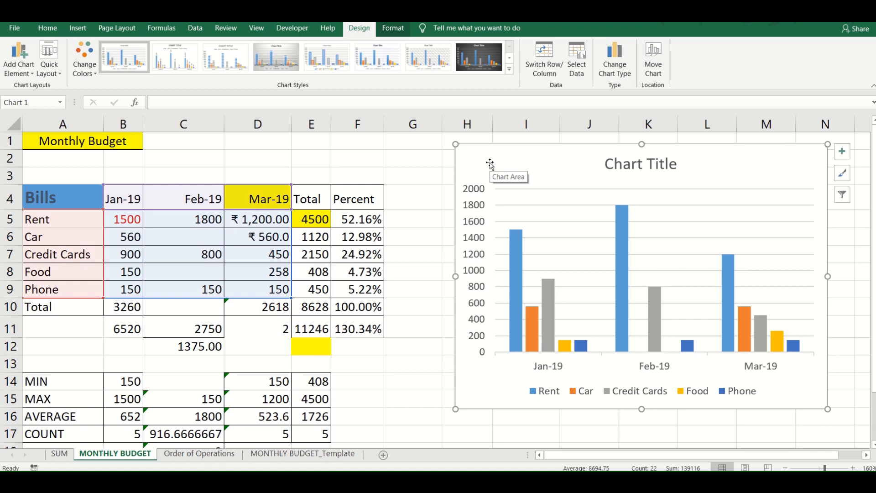
# - Move the column chart to its own new sheet named Chart1
pyautogui.click(646, 71)
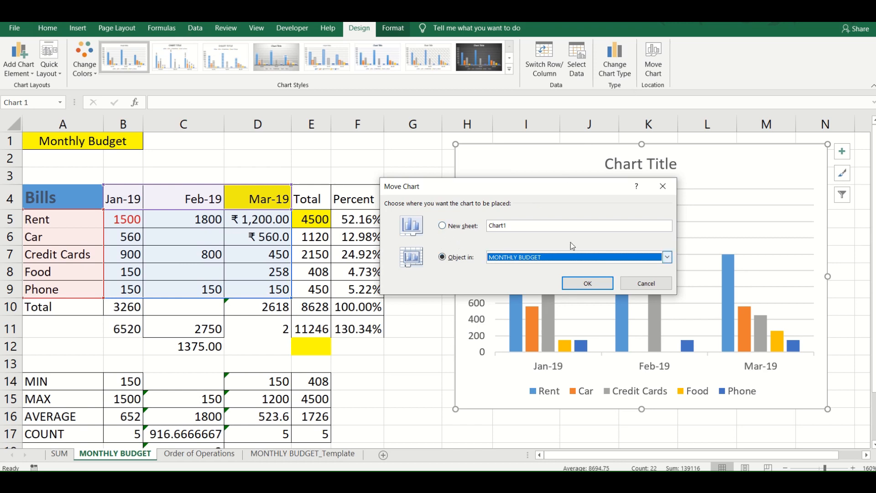
pyautogui.click(667, 257)
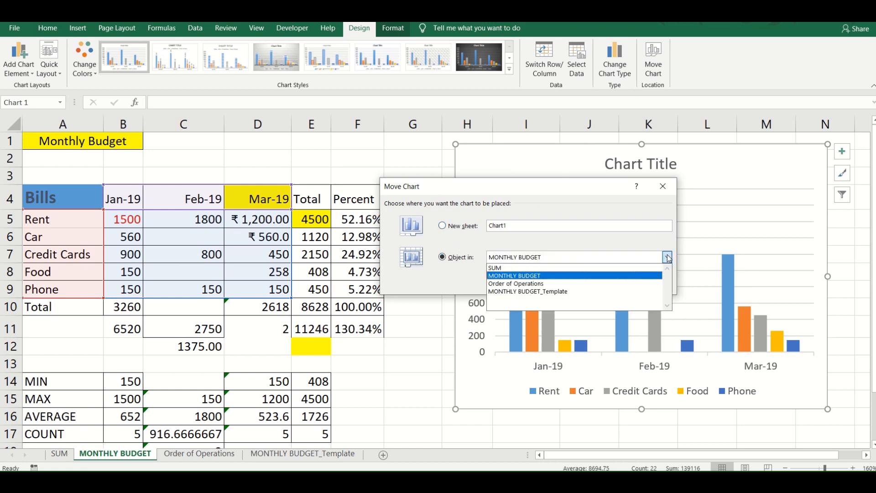
pyautogui.click(667, 257)
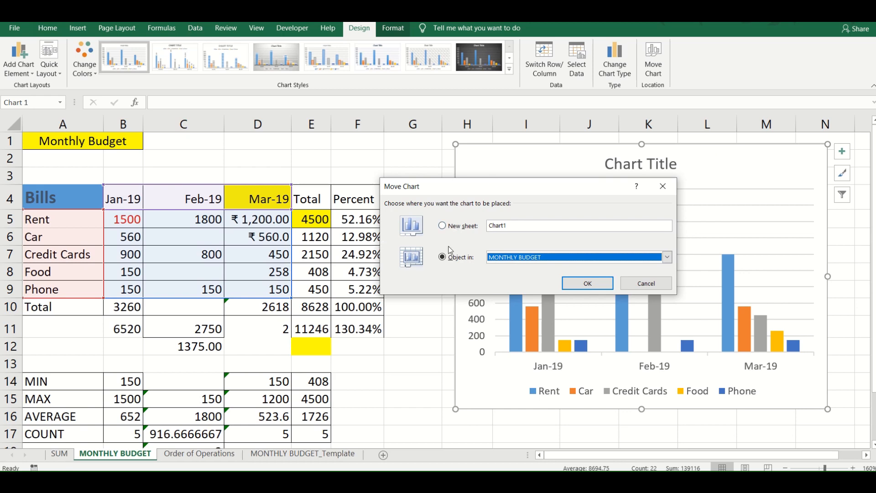
pyautogui.click(443, 225)
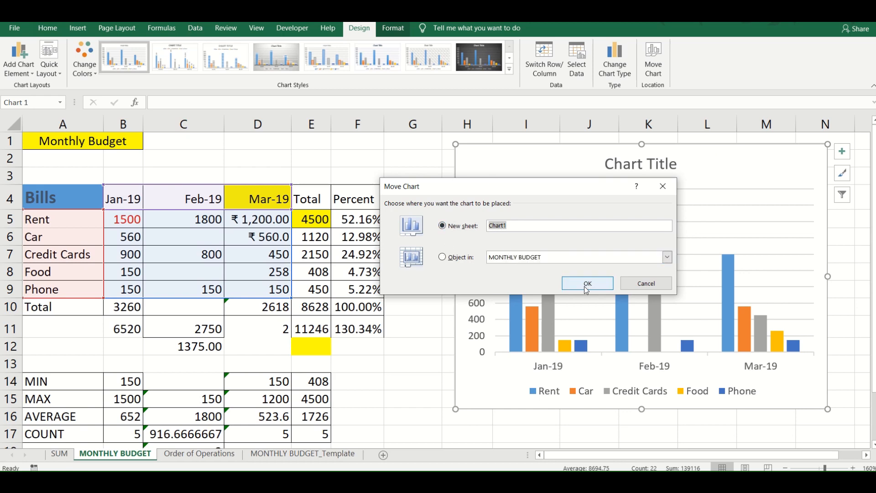
pyautogui.click(585, 287)
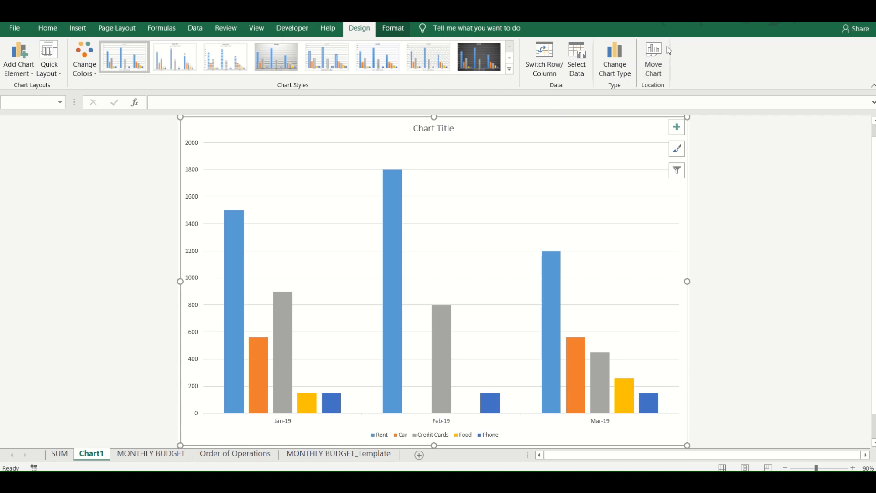
# - Move the chart from the Chart1 sheet into the SUM worksheet as an object
pyautogui.click(651, 61)
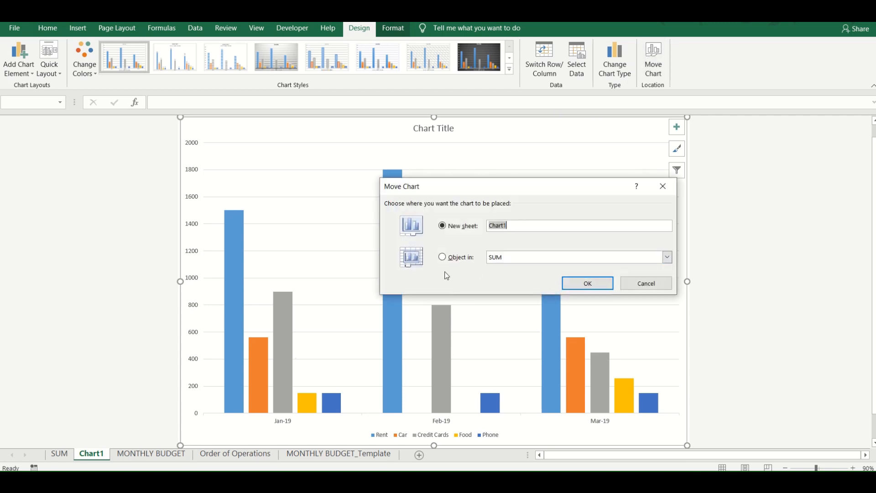
pyautogui.click(442, 257)
pyautogui.click(582, 282)
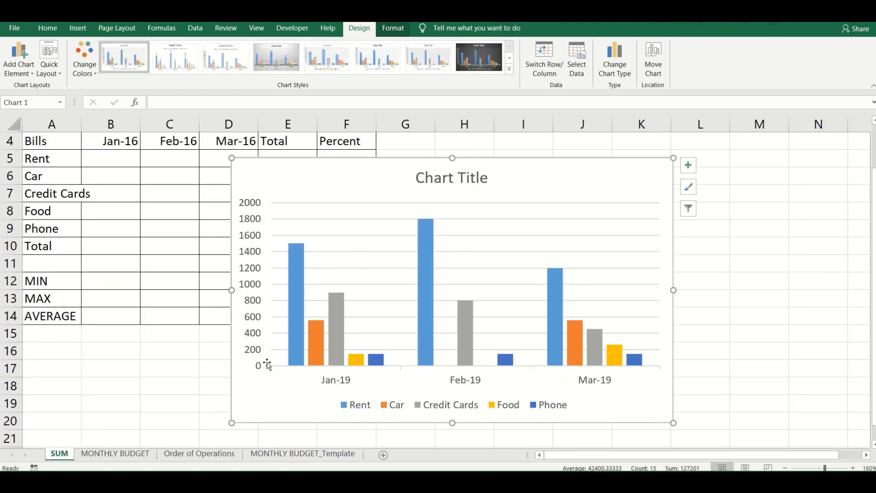
# - Move the chart back into the MONTHLY BUDGET worksheet as an object and place it clear of the budget table
pyautogui.click(659, 63)
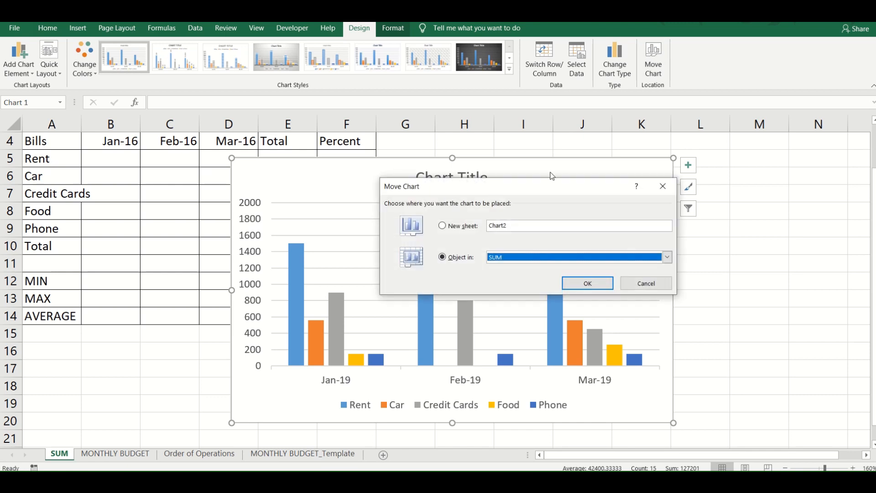
pyautogui.click(668, 257)
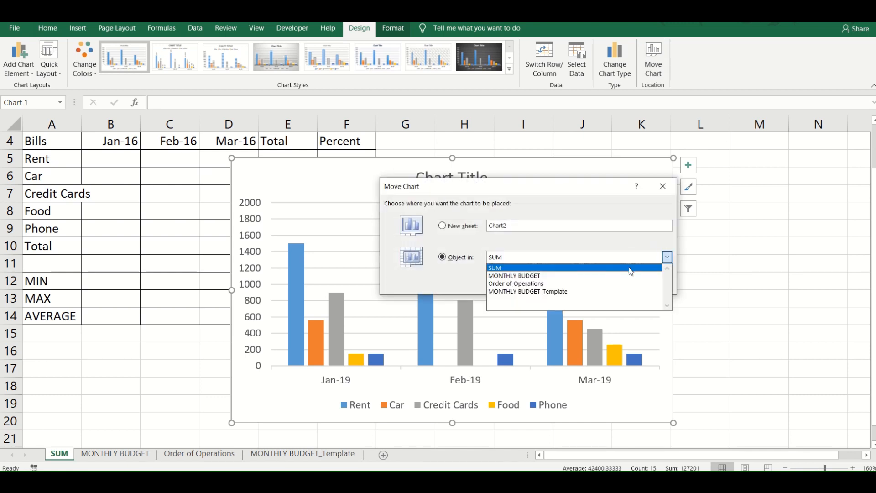
pyautogui.click(625, 275)
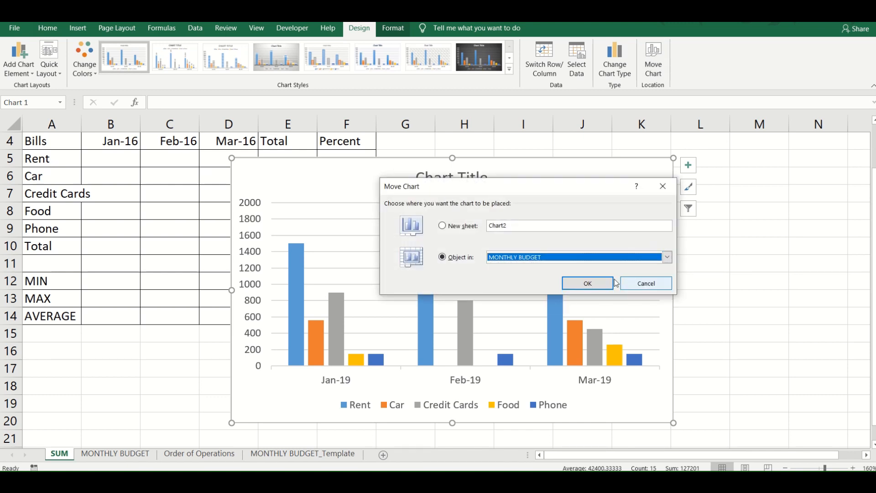
pyautogui.click(588, 284)
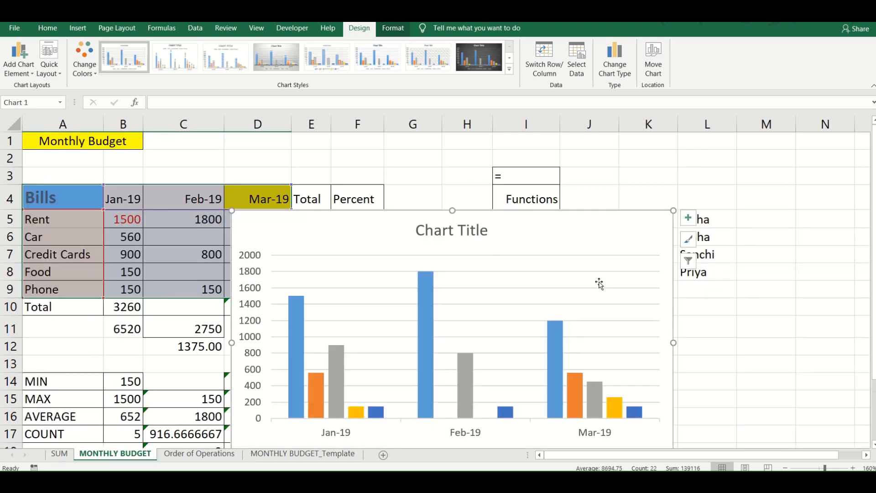
pyautogui.moveTo(385, 223); pyautogui.dragTo(559, 165)
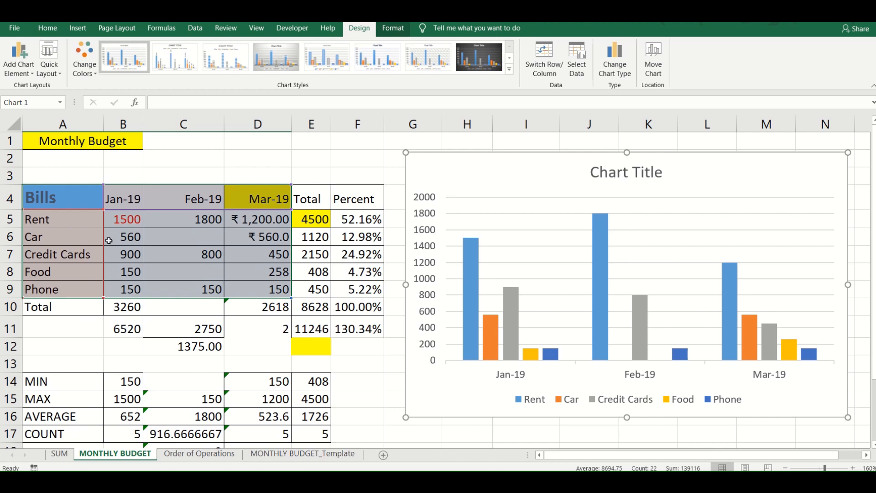
# - Convert the column chart on the MONTHLY BUDGET sheet to a 2-D pie chart
pyautogui.click(73, 29)
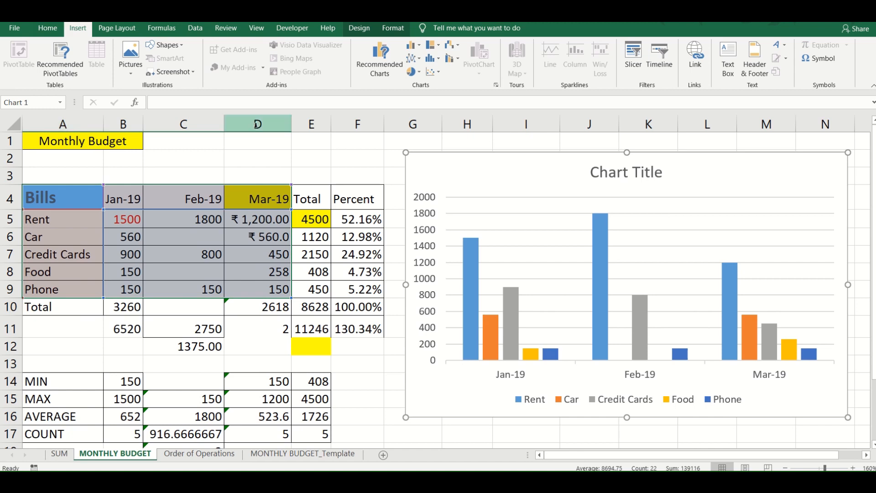
pyautogui.click(413, 79)
pyautogui.click(420, 101)
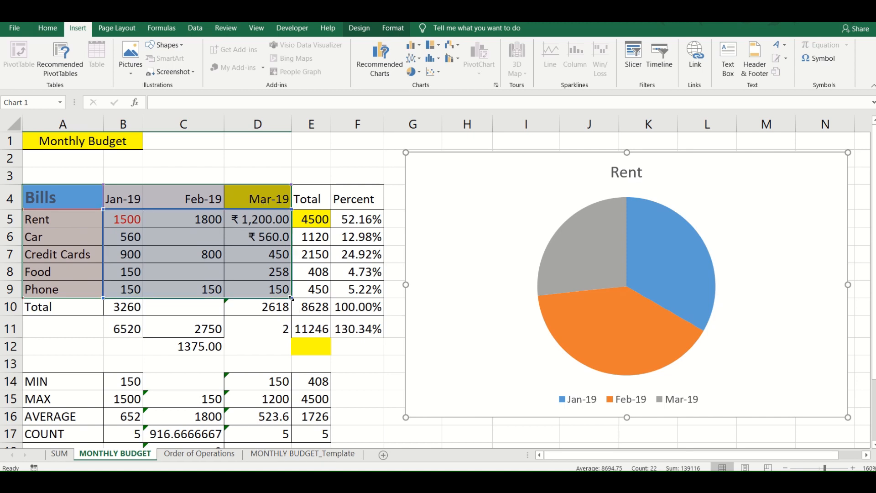
# - Reduce the pie chart's data range to the January column and switch the chart's rows and columns
pyautogui.moveTo(291, 298); pyautogui.dragTo(145, 297)
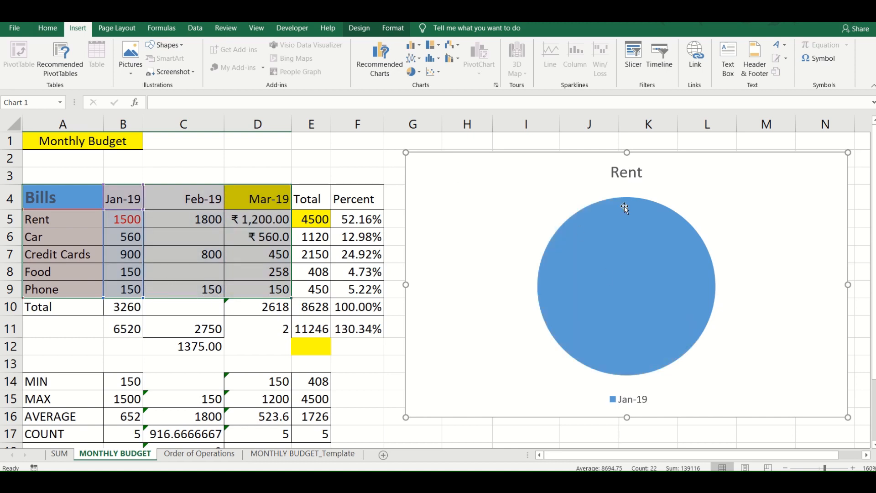
pyautogui.moveTo(624, 206)
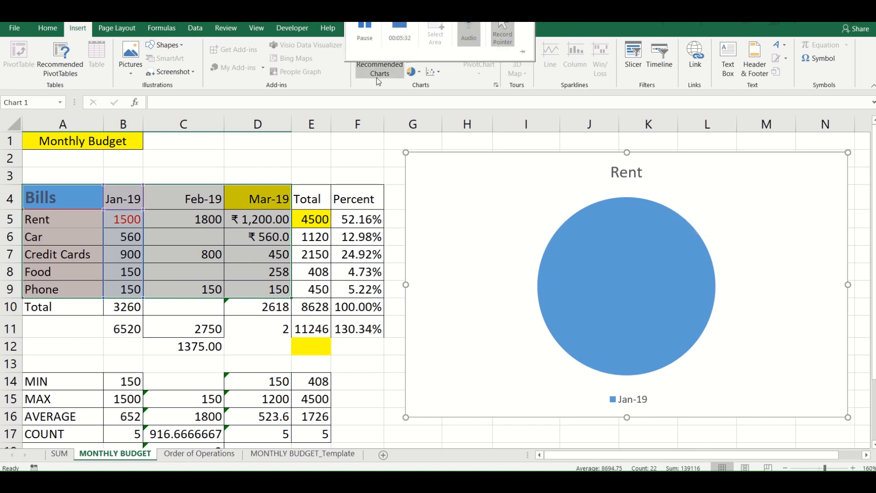
pyautogui.click(362, 29)
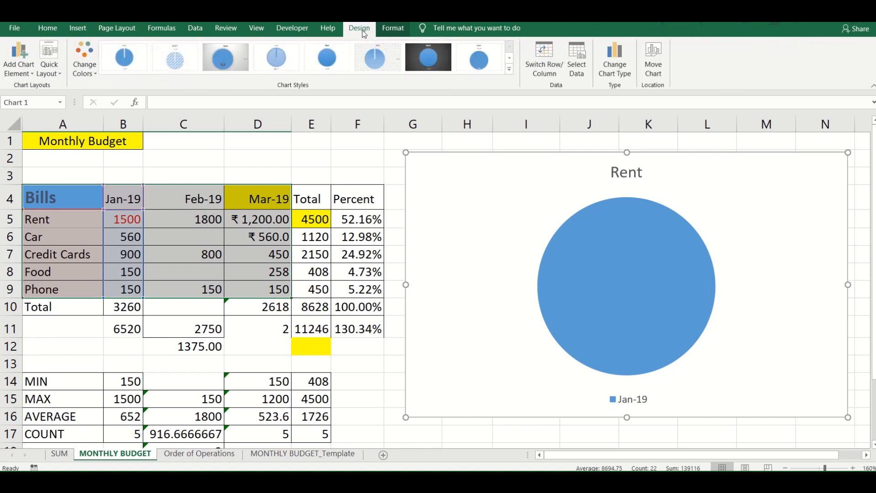
pyautogui.click(551, 55)
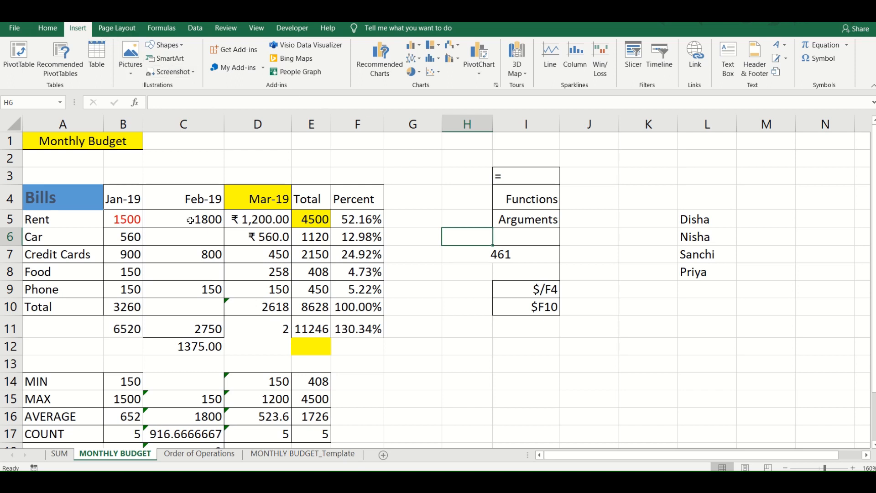
# - Open the MONTHLY BUDGET_Template sheet and inspect the formula in total cell E10
pyautogui.click(314, 454)
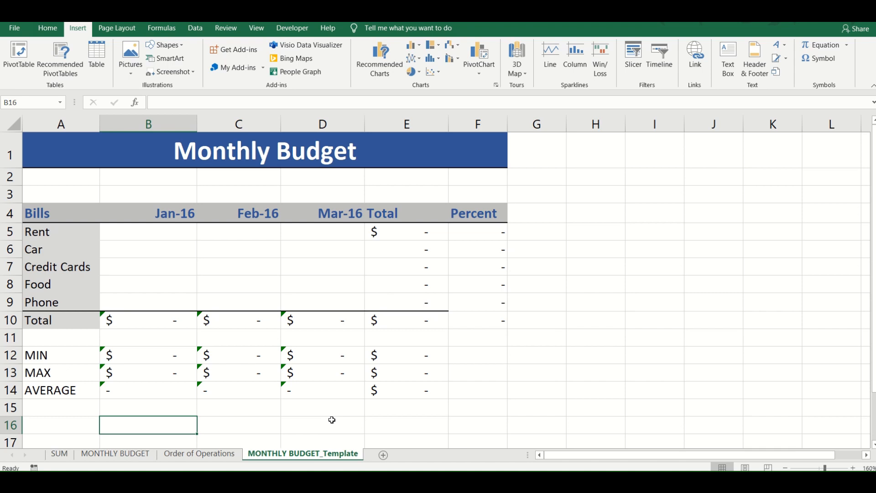
pyautogui.click(368, 332)
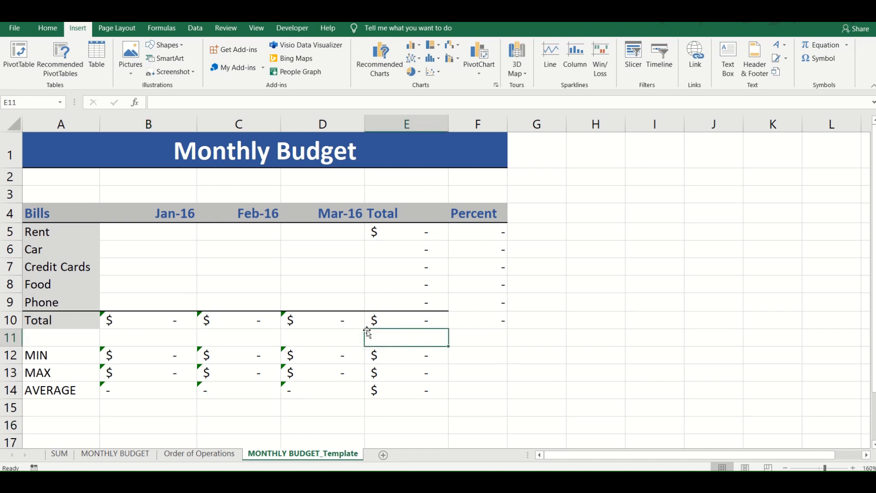
pyautogui.click(407, 323)
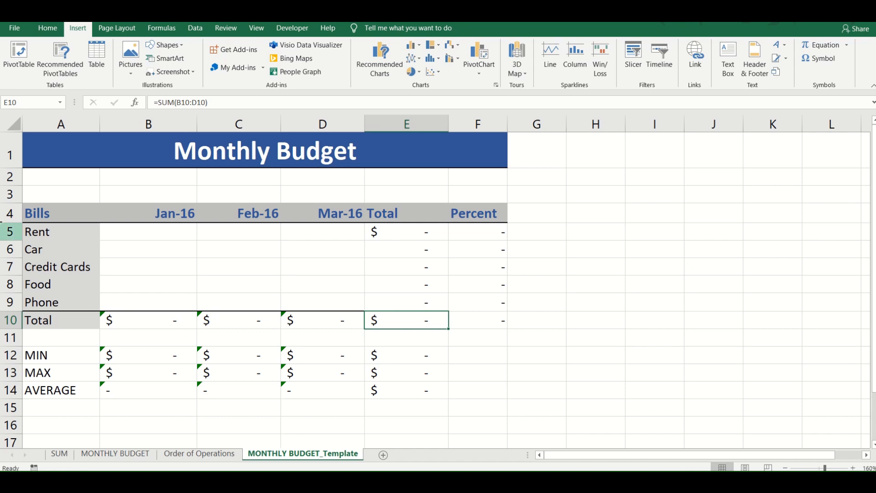
# - Review the Save As file types, including Excel Template, and the save locations, and return to the sheet without saving
pyautogui.click(12, 38)
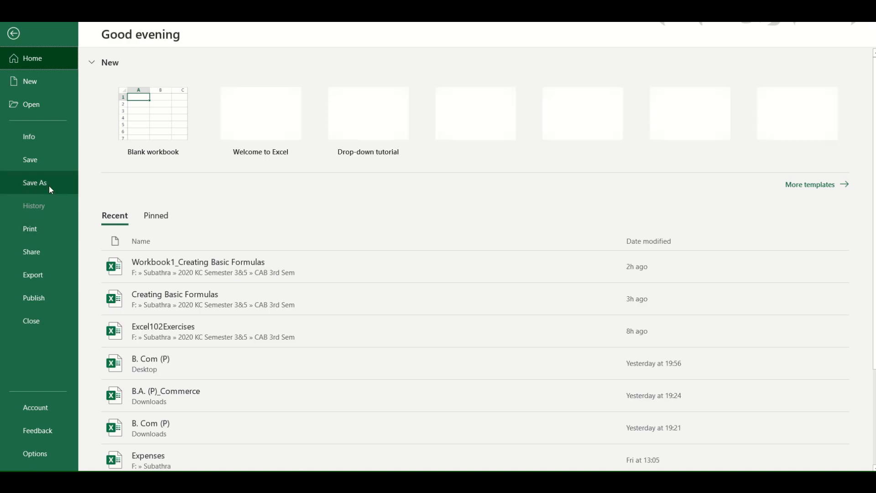
pyautogui.click(50, 186)
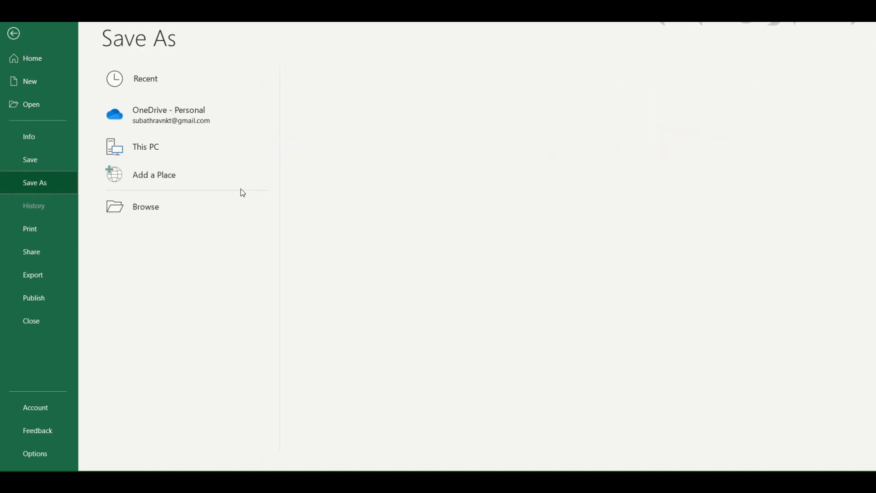
pyautogui.click(234, 196)
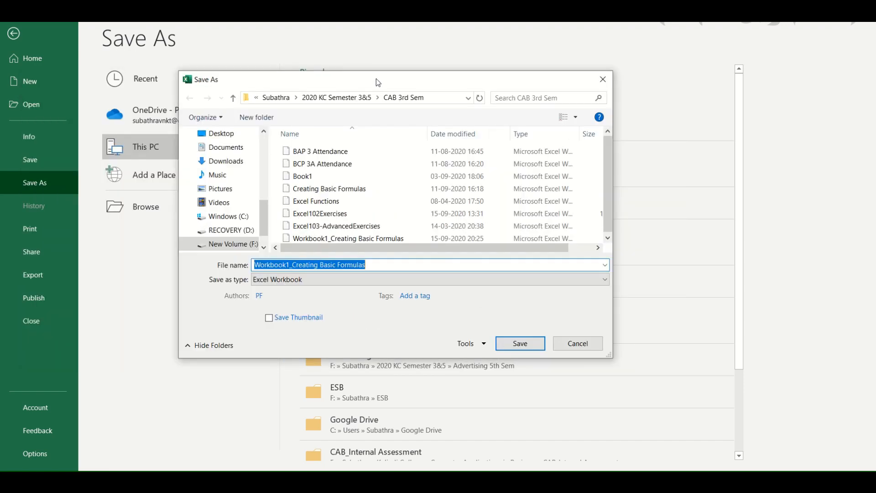
pyautogui.click(308, 280)
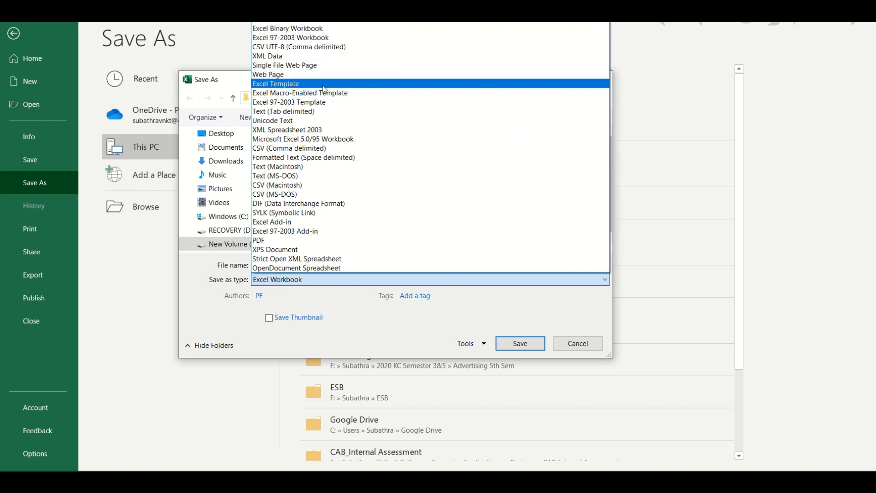
pyautogui.click(576, 345)
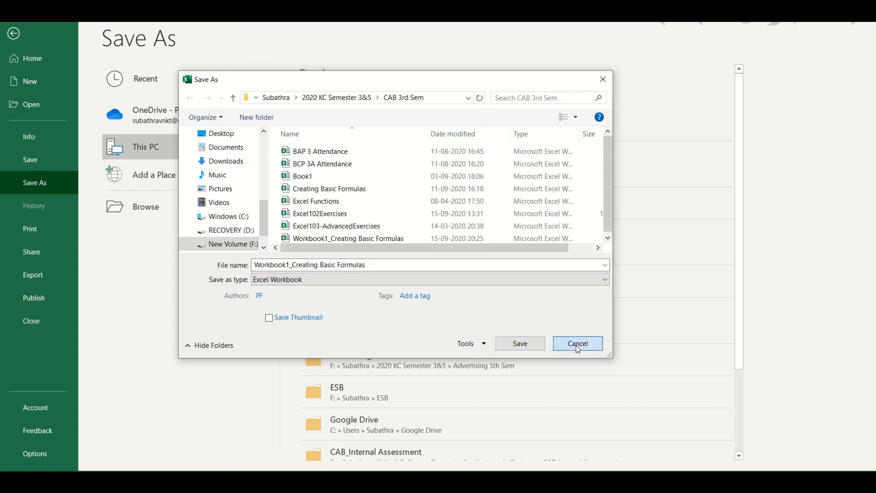
pyautogui.click(576, 345)
pyautogui.click(393, 238)
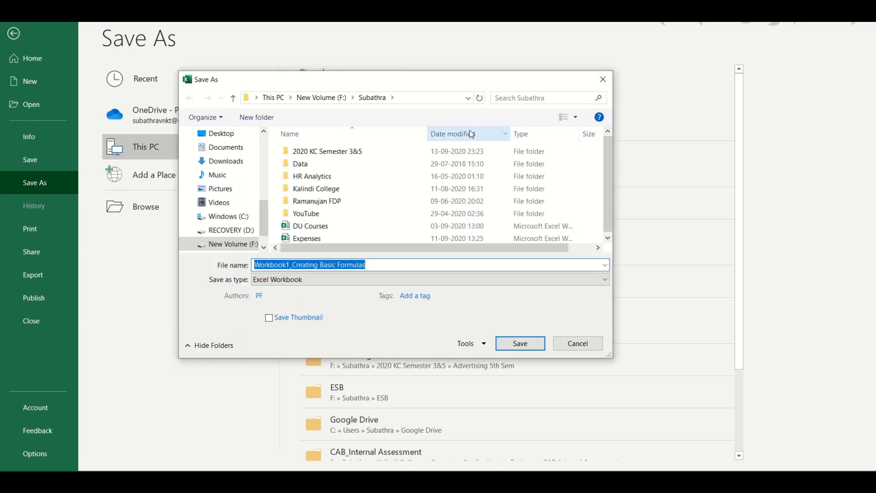
pyautogui.click(603, 79)
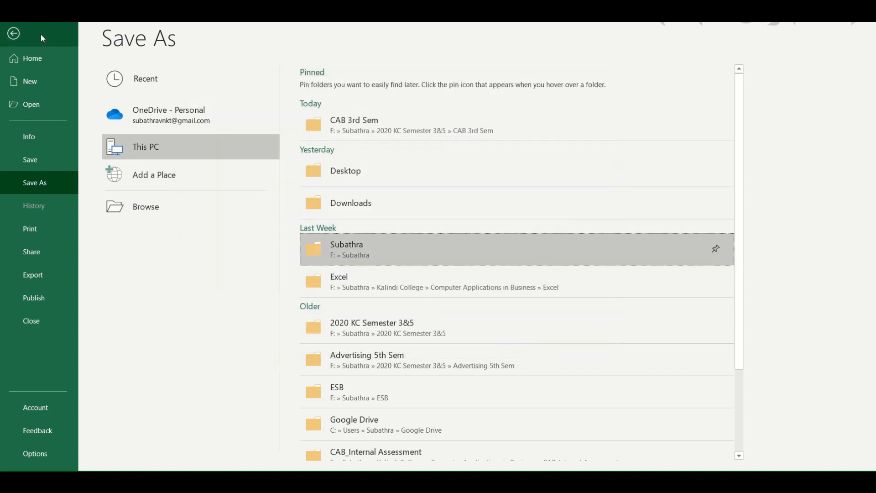
pyautogui.click(12, 35)
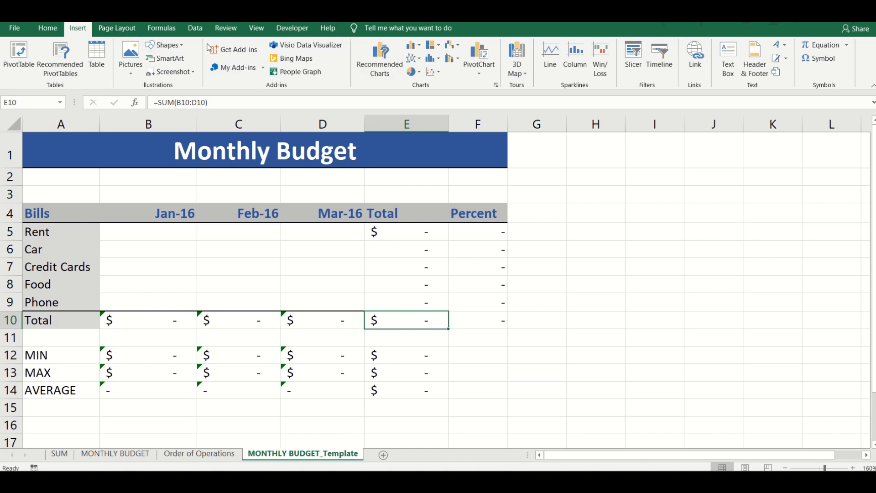
# - Show the MONTHLY BUDGET_Template sheet and the MONTHLY BUDGET sheet in Page Break Preview
pyautogui.click(256, 28)
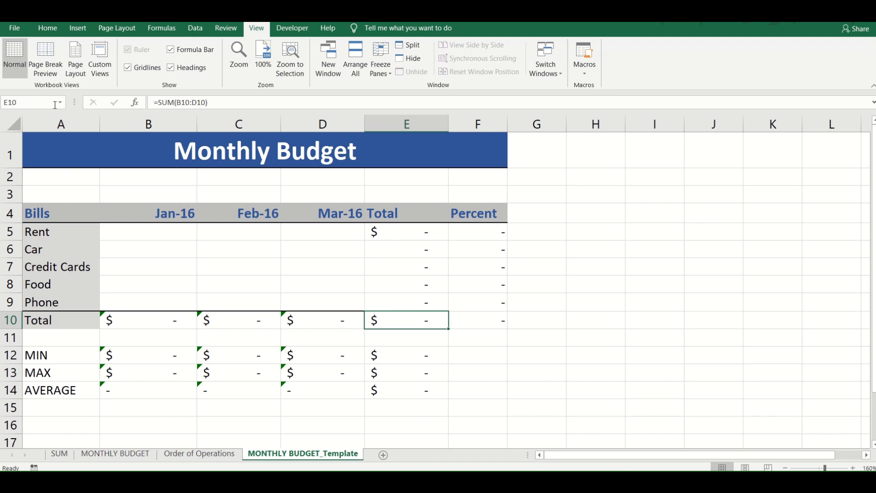
pyautogui.click(49, 70)
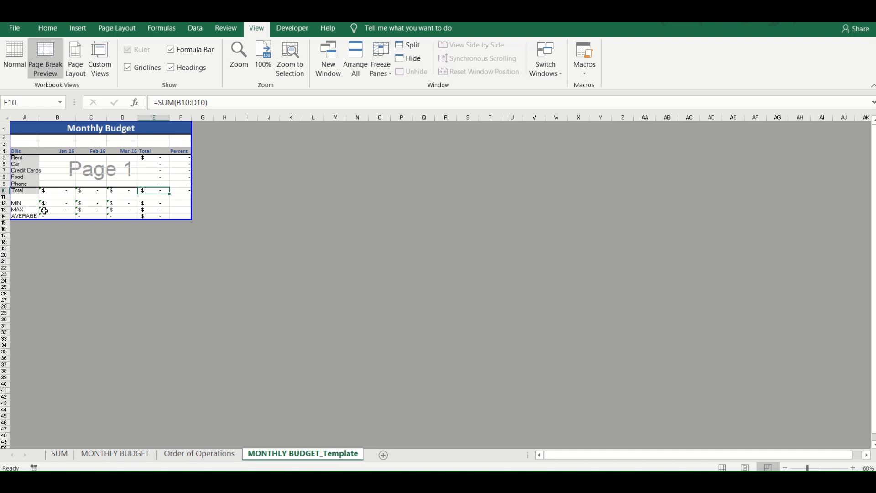
pyautogui.click(115, 453)
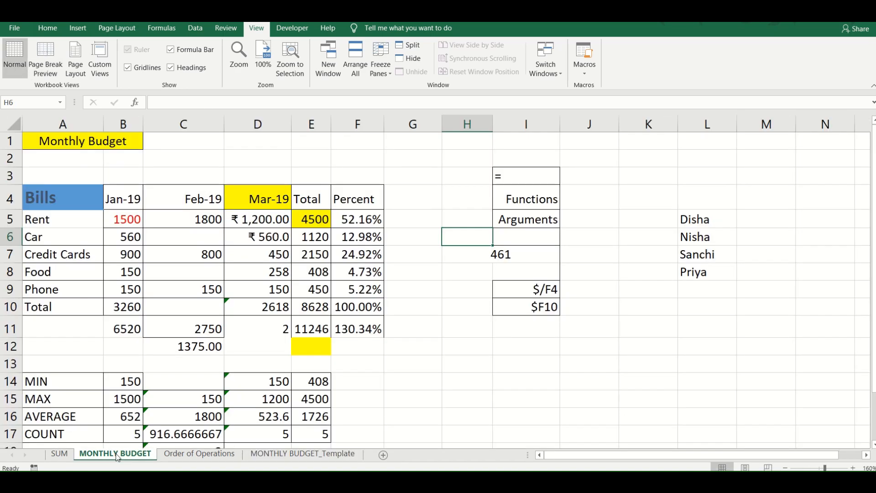
pyautogui.click(52, 64)
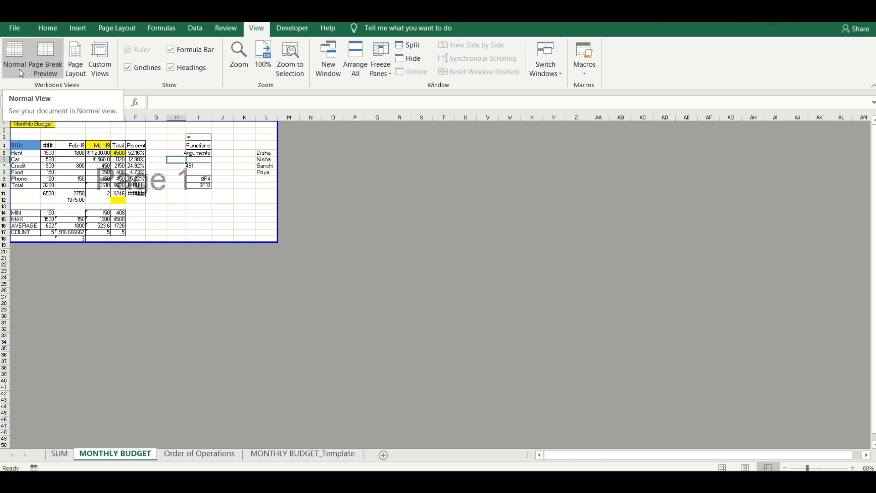
# - View the MONTHLY BUDGET sheet in Page Layout, check its Custom Views, and return it to Normal view
pyautogui.click(82, 70)
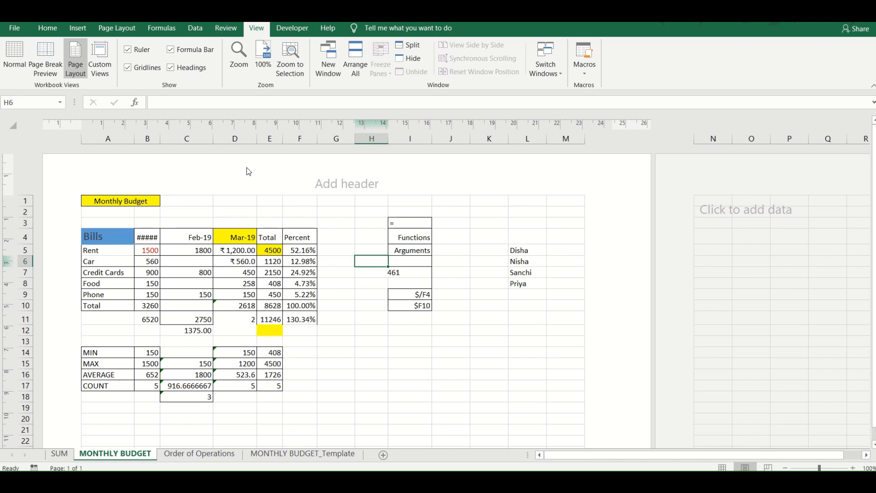
pyautogui.click(105, 54)
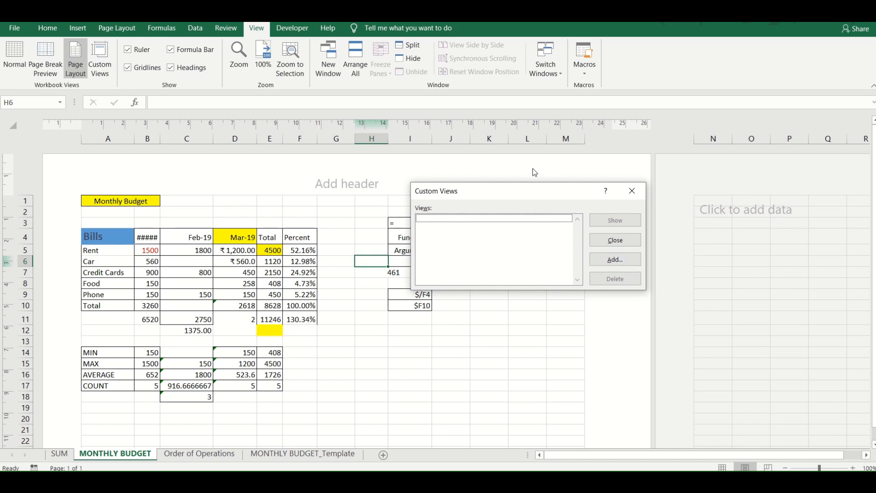
pyautogui.click(632, 194)
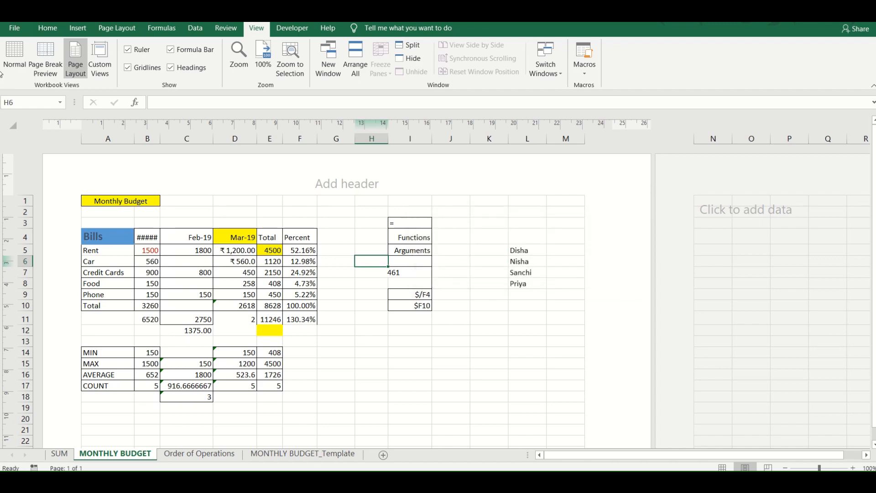
pyautogui.click(15, 67)
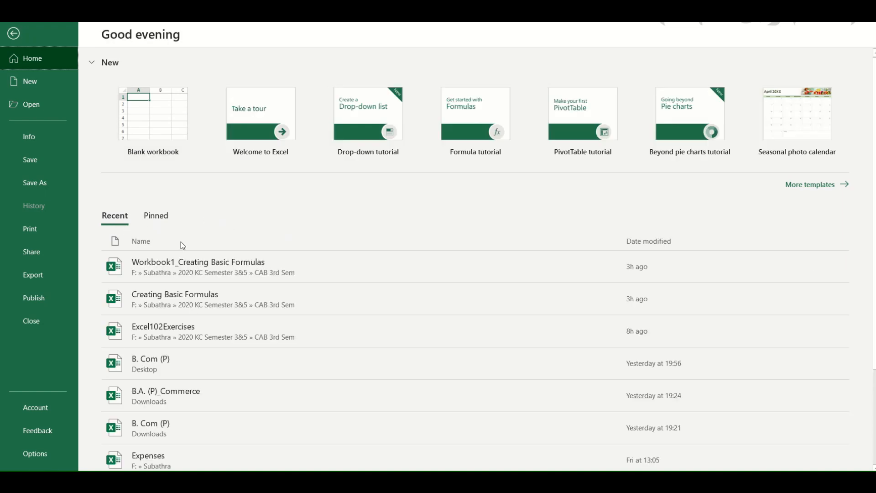
# - Browse the Personal category of online templates and return to the MONTHLY BUDGET sheet without creating a workbook
pyautogui.click(801, 190)
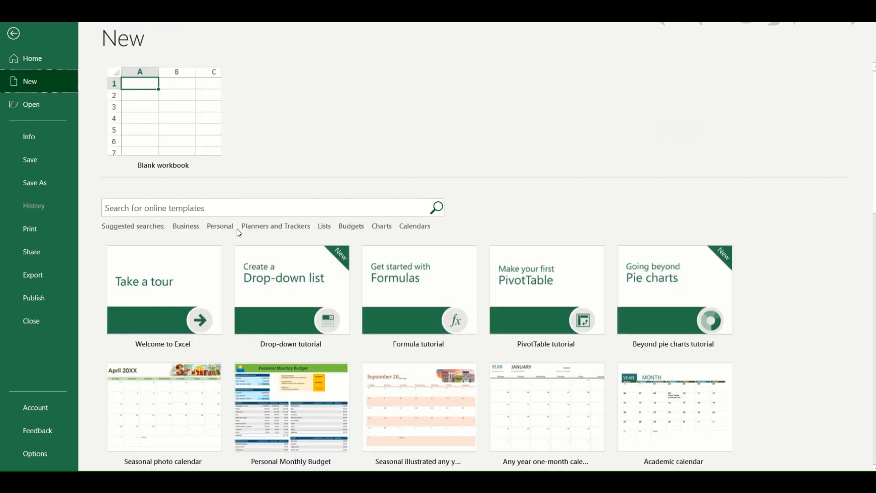
pyautogui.click(220, 226)
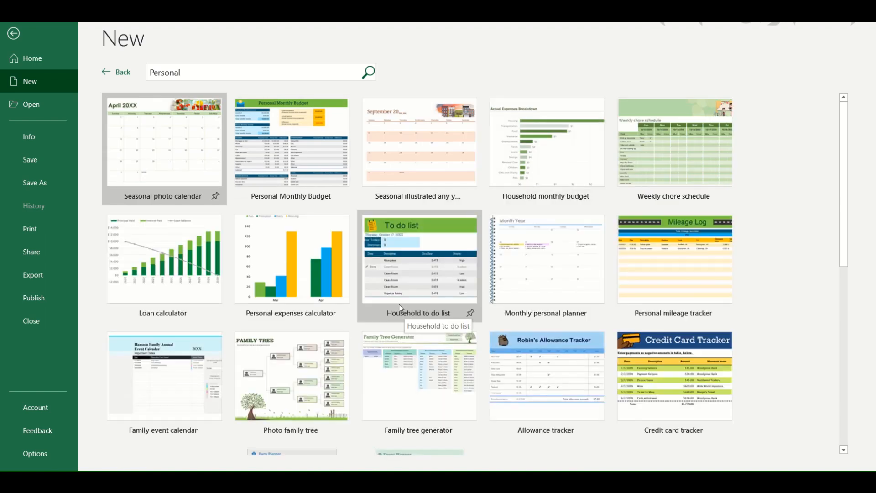
pyautogui.click(103, 74)
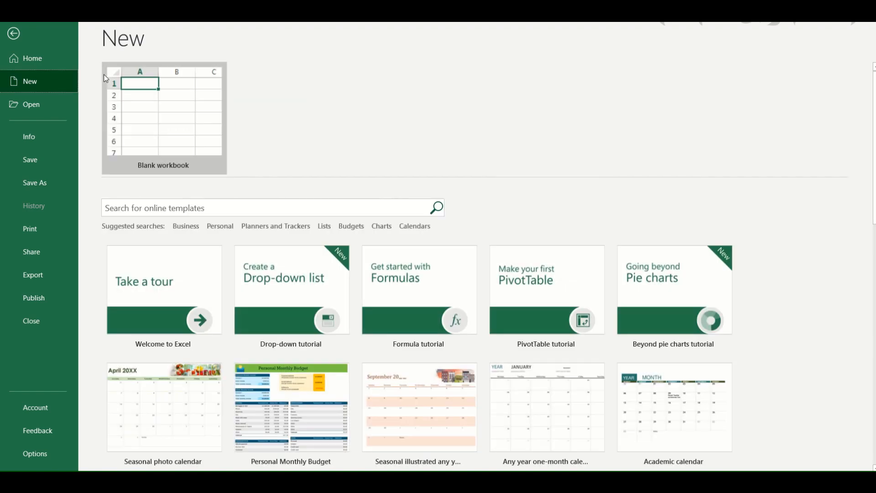
pyautogui.click(12, 34)
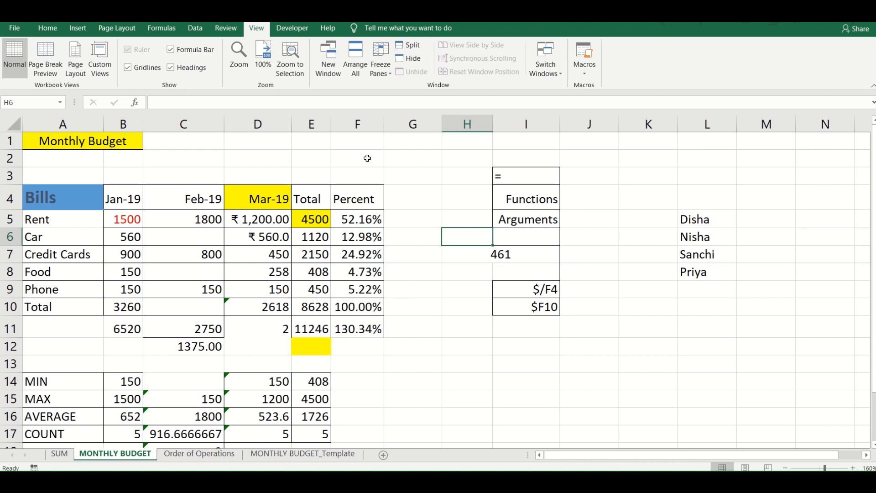
pyautogui.moveTo(390, 21)
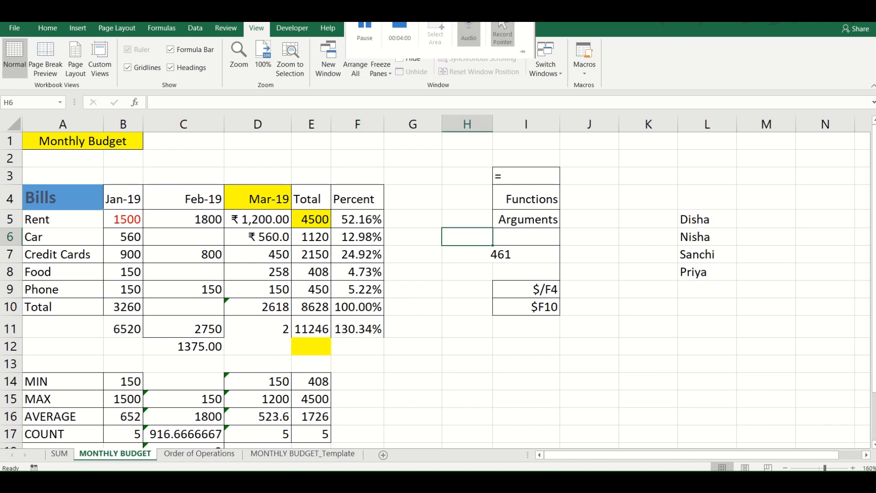